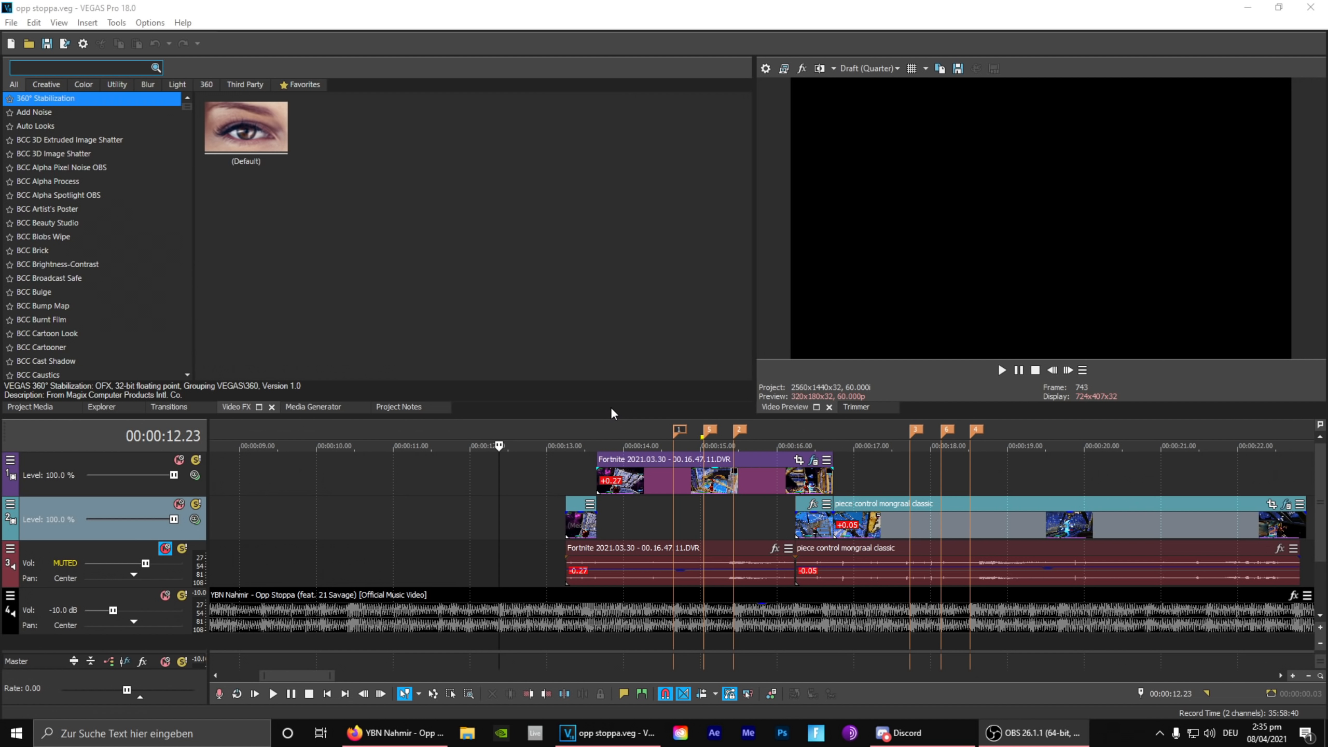
- Examine the first Fortnite clip's start and the marked sections of both gameplay clips on the timeline
{"action": "left_click", "coordinate": [566, 431]}
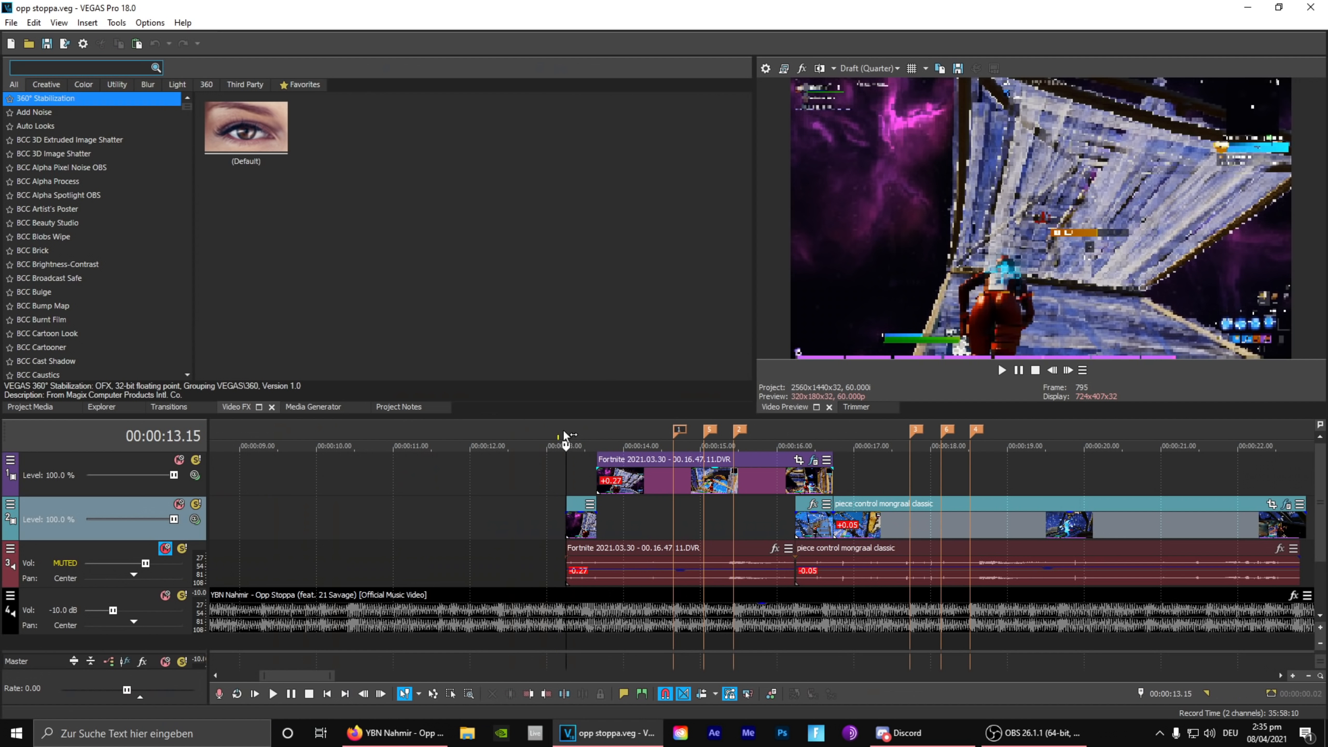
{"action": "scroll", "coordinate": [749, 494], "scroll_direction": "up", "scroll_amount": 3}
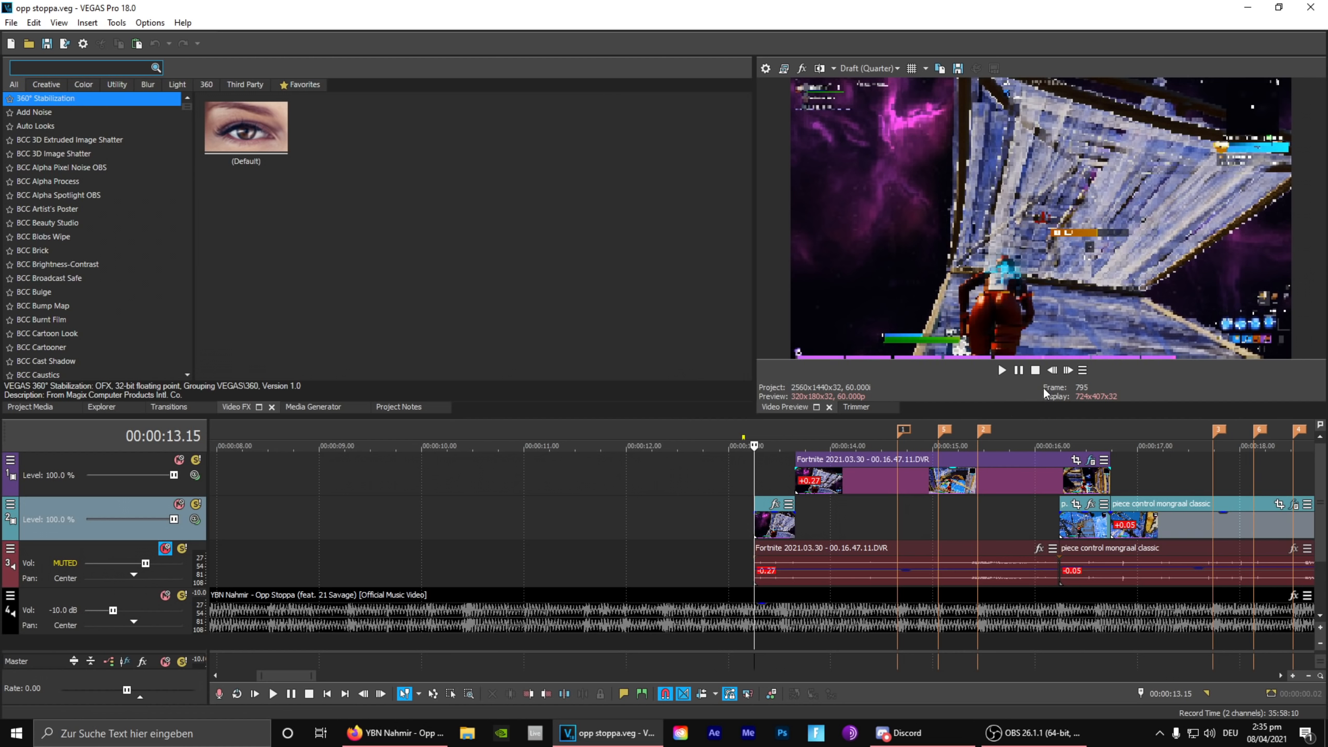
{"action": "scroll", "coordinate": [692, 437], "scroll_direction": "down", "scroll_amount": 1}
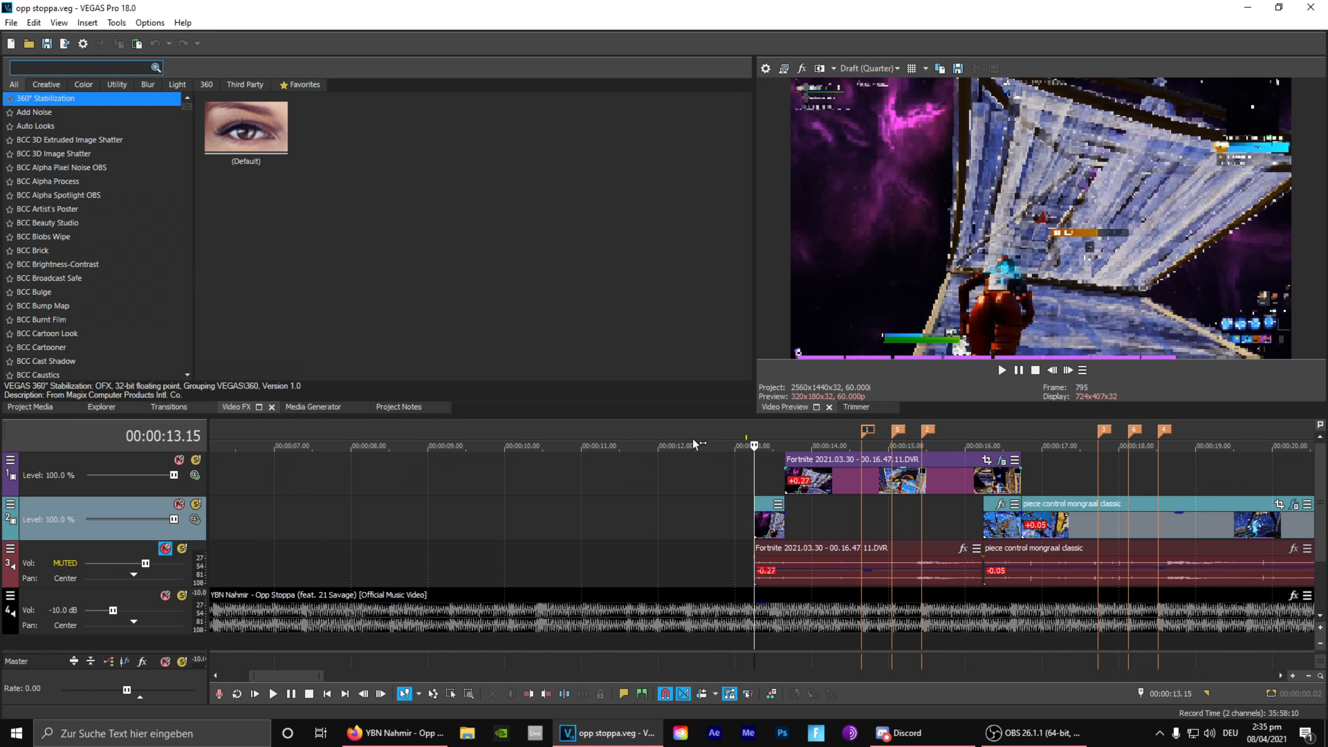
{"action": "left_click", "coordinate": [663, 430]}
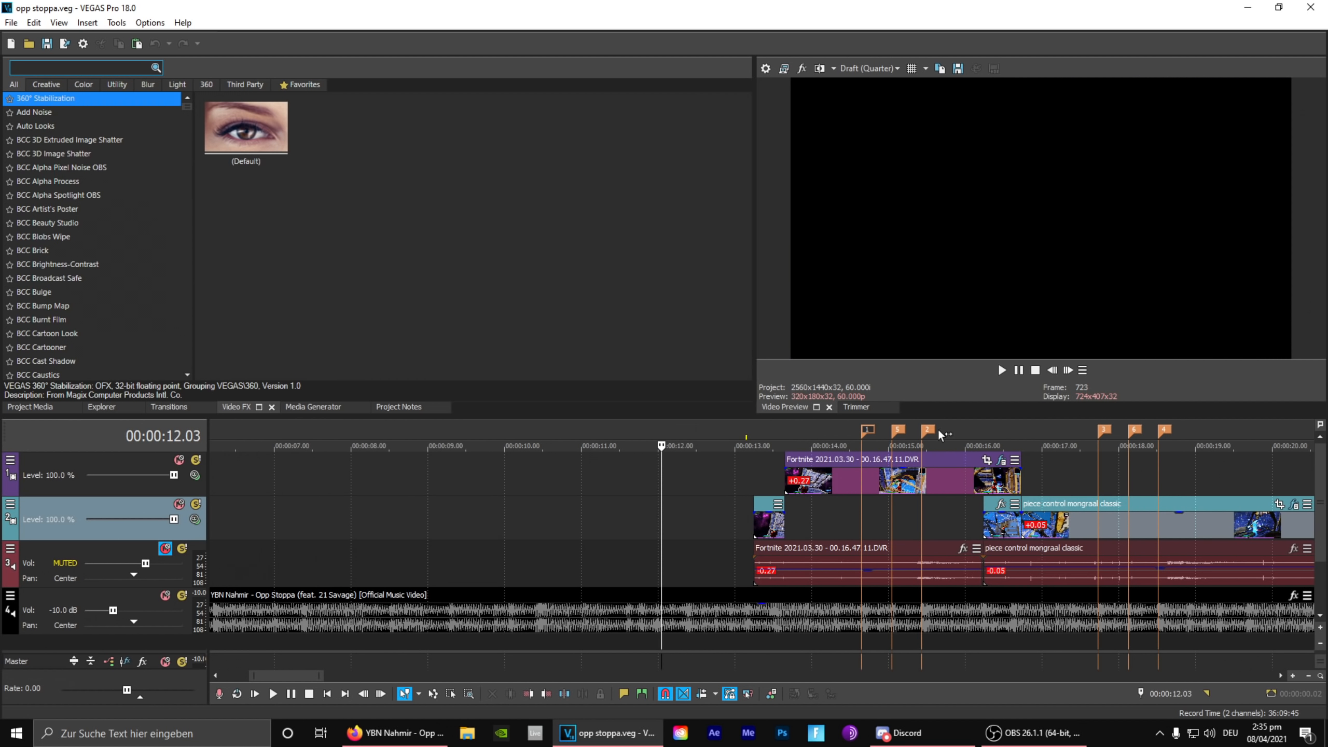
{"action": "left_click", "coordinate": [993, 438]}
{"action": "scroll", "coordinate": [957, 474], "scroll_direction": "down", "scroll_amount": 3}
{"action": "scroll", "coordinate": [952, 473], "scroll_direction": "up", "scroll_amount": 5}
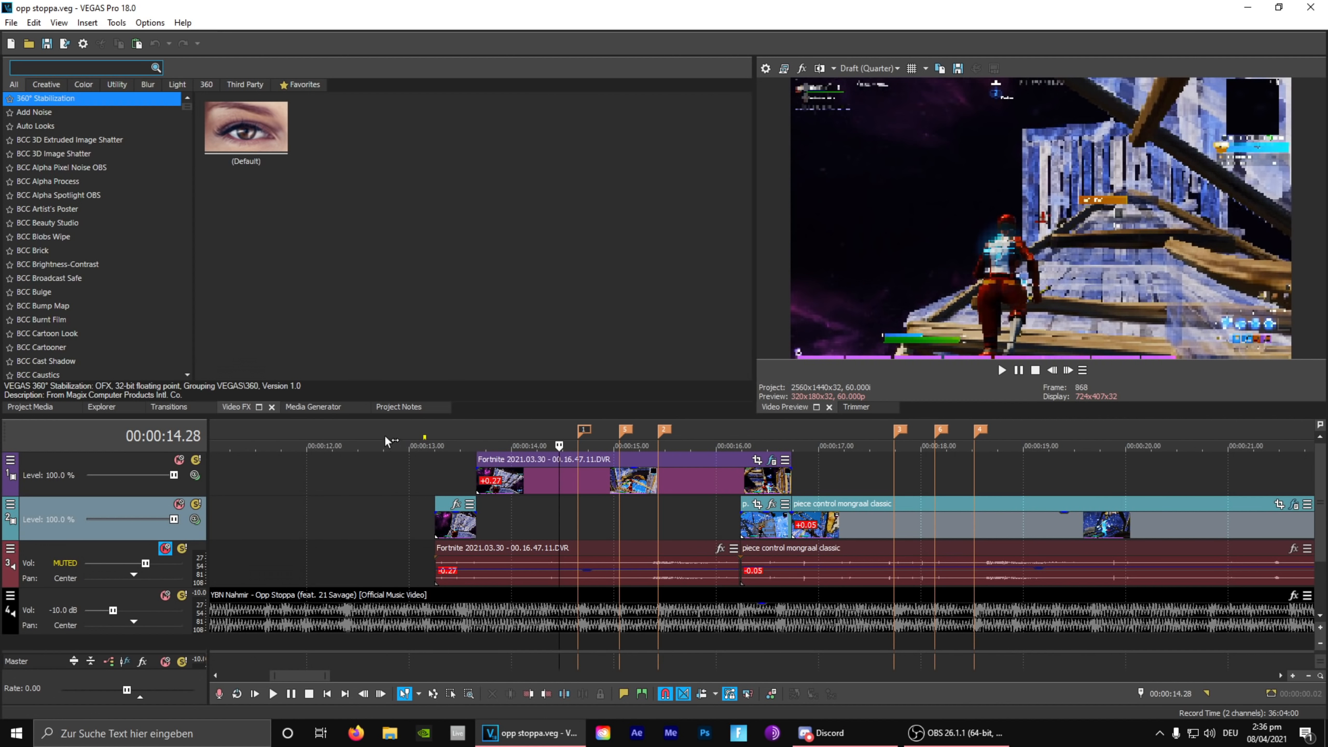
- Play the timeline from about two seconds before the first Fortnite clip, and pause the preview inside that clip
{"action": "left_click", "coordinate": [298, 441]}
{"action": "scroll", "coordinate": [523, 476], "scroll_direction": "down", "scroll_amount": 1}
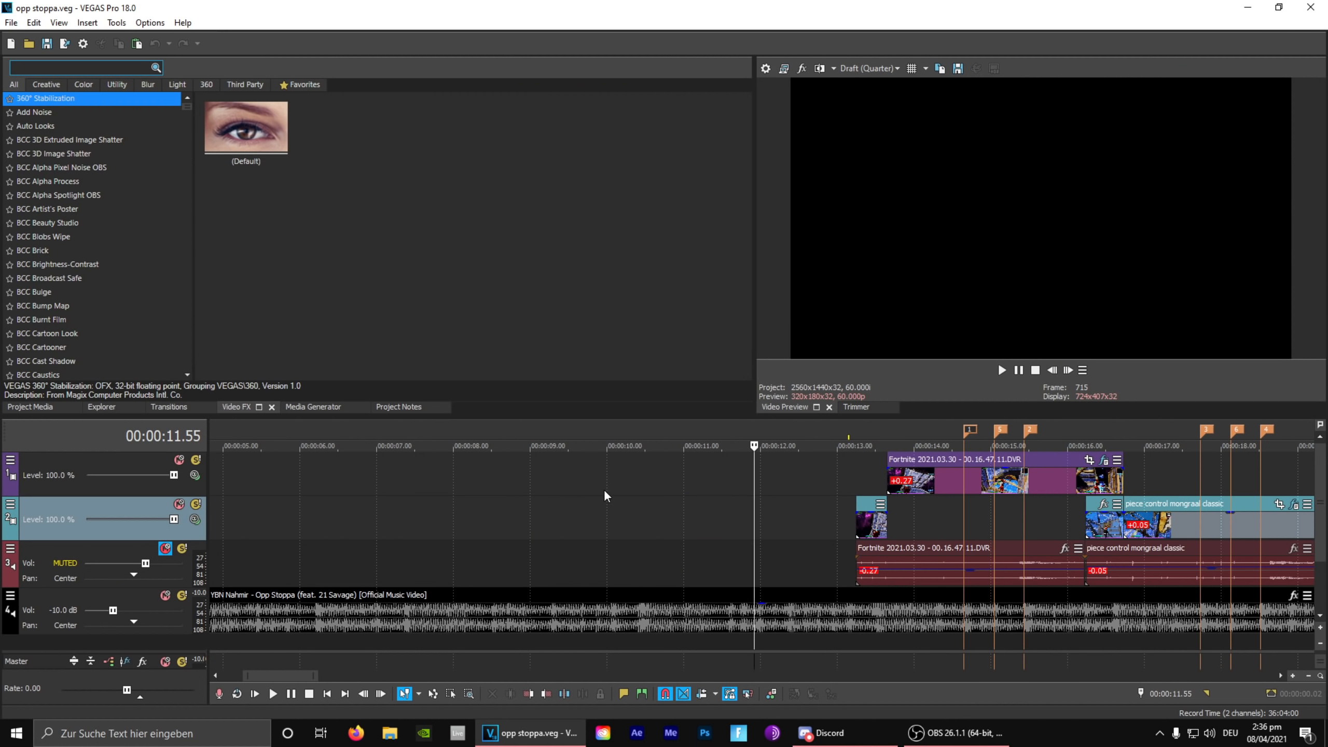
{"action": "left_click", "coordinate": [696, 450]}
{"action": "key", "text": "space"}
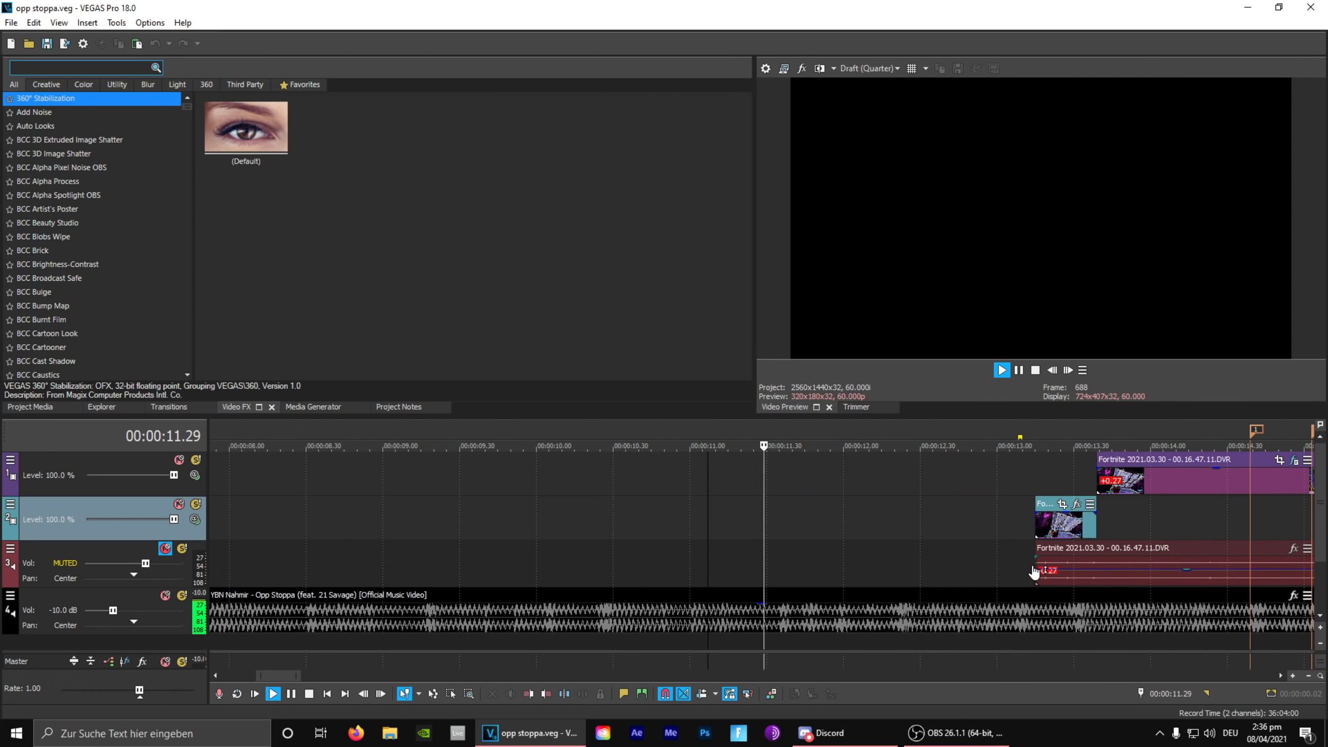
{"action": "scroll", "coordinate": [1023, 577], "scroll_direction": "up", "scroll_amount": 1}
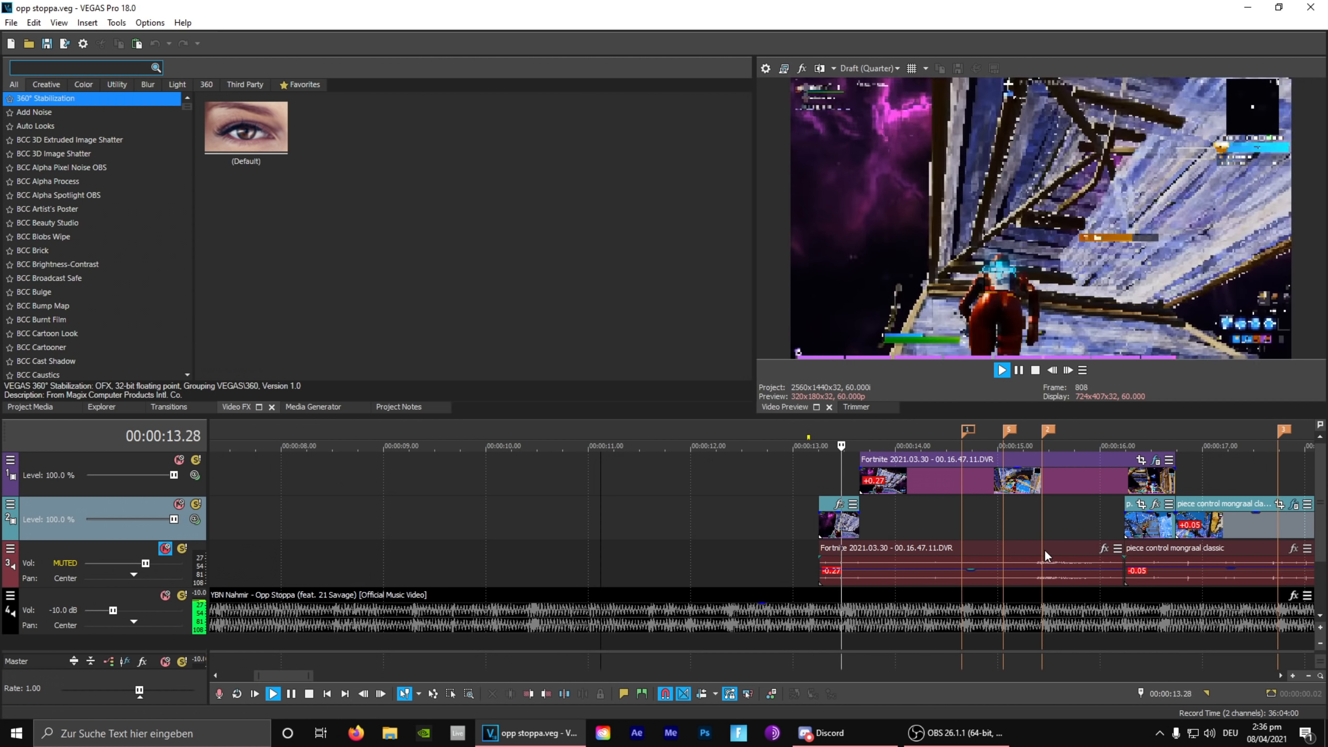
{"action": "left_click", "coordinate": [1018, 370]}
- Highlight the time range between markers 1 and 2, then the shorter range from marker 1 to marker 5, and clear the selection
{"action": "scroll", "coordinate": [891, 555], "scroll_direction": "up", "scroll_amount": 5}
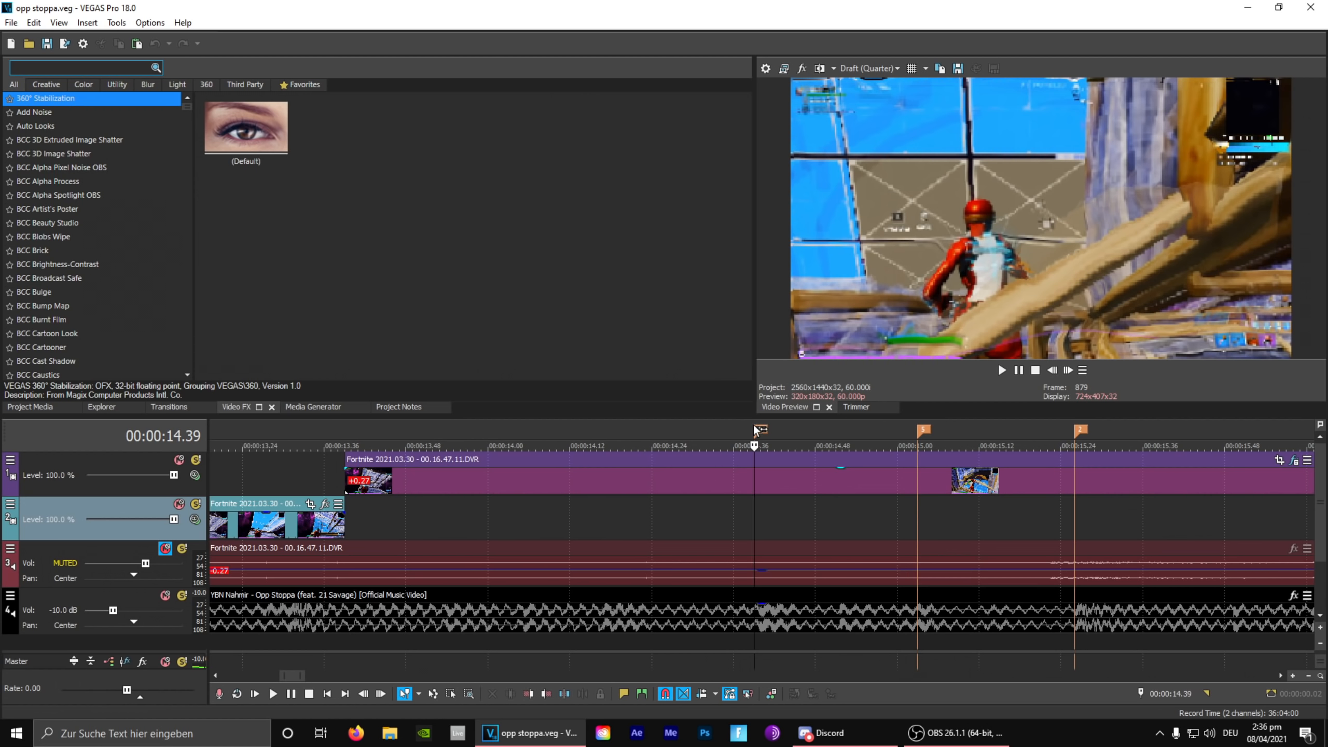
{"action": "left_click_drag", "start_coordinate": [754, 523], "coordinate": [1074, 500]}
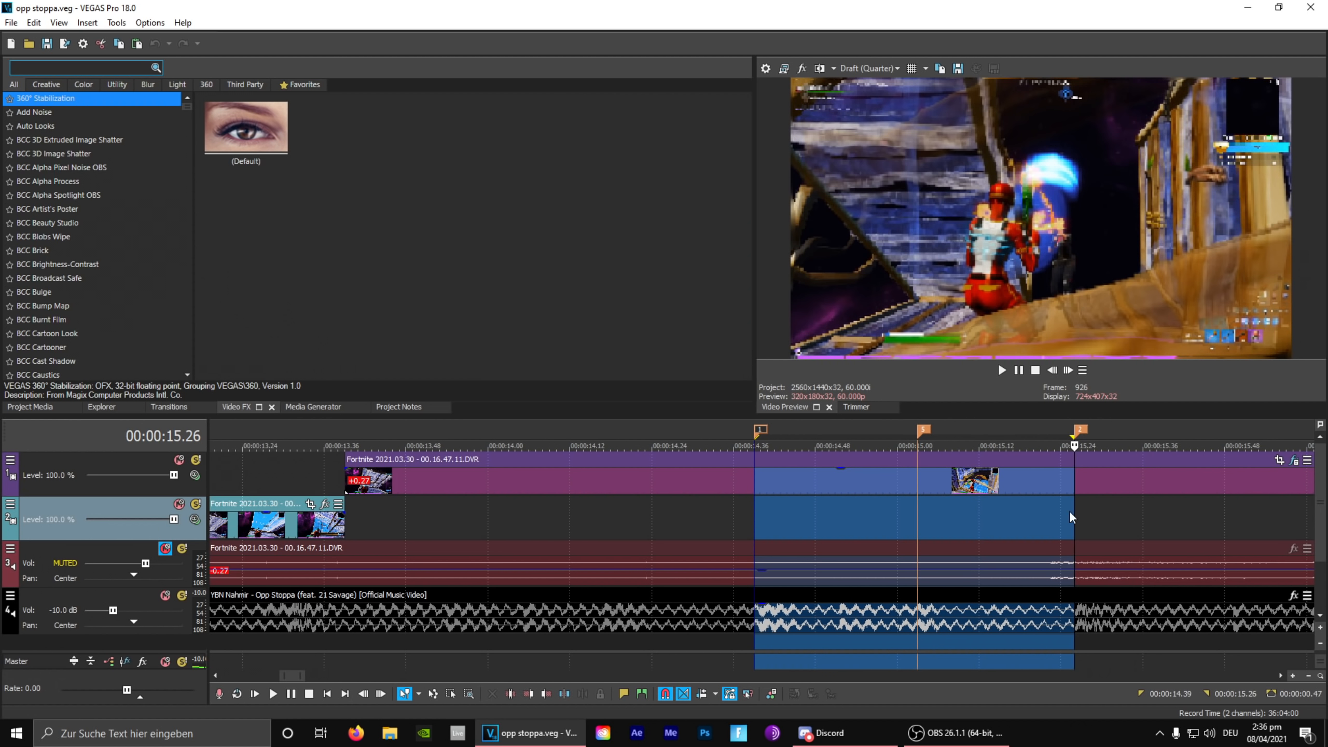
{"action": "left_click", "coordinate": [834, 429]}
{"action": "left_click", "coordinate": [672, 523]}
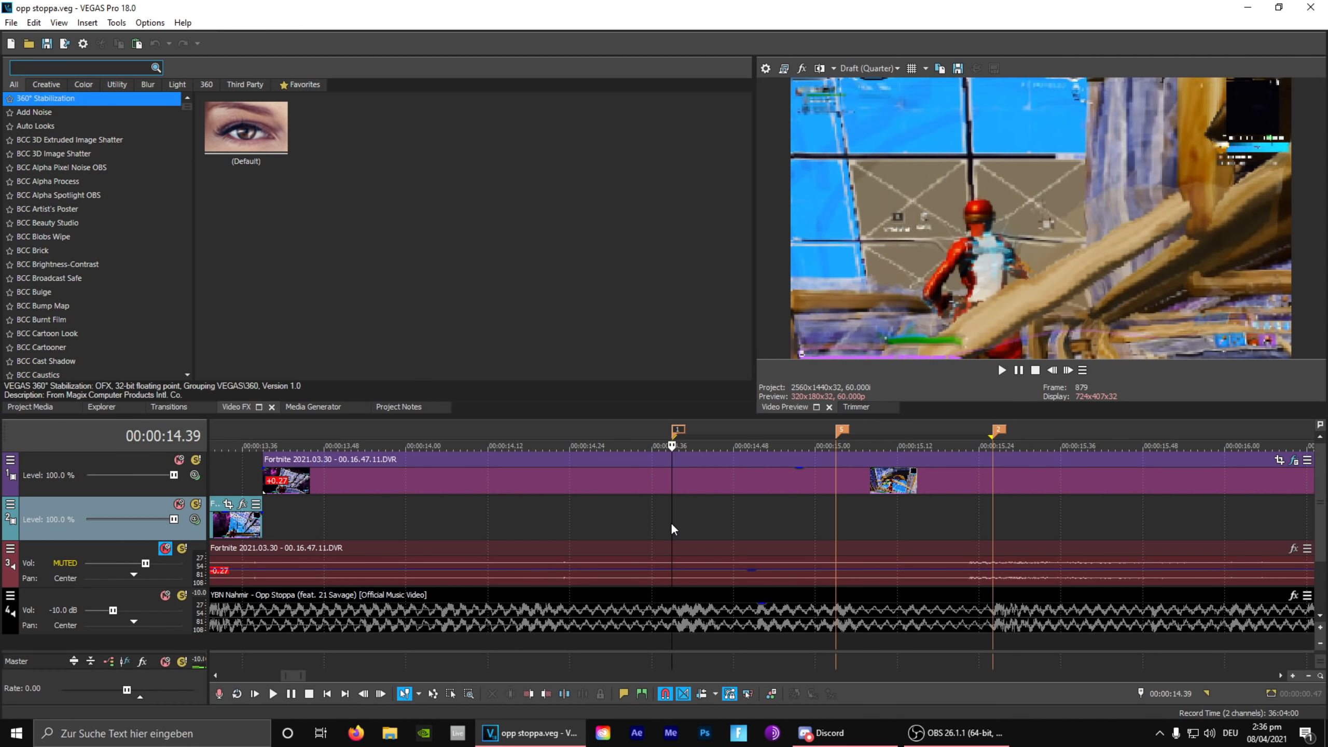
{"action": "scroll", "coordinate": [727, 536], "scroll_direction": "down", "scroll_amount": 2}
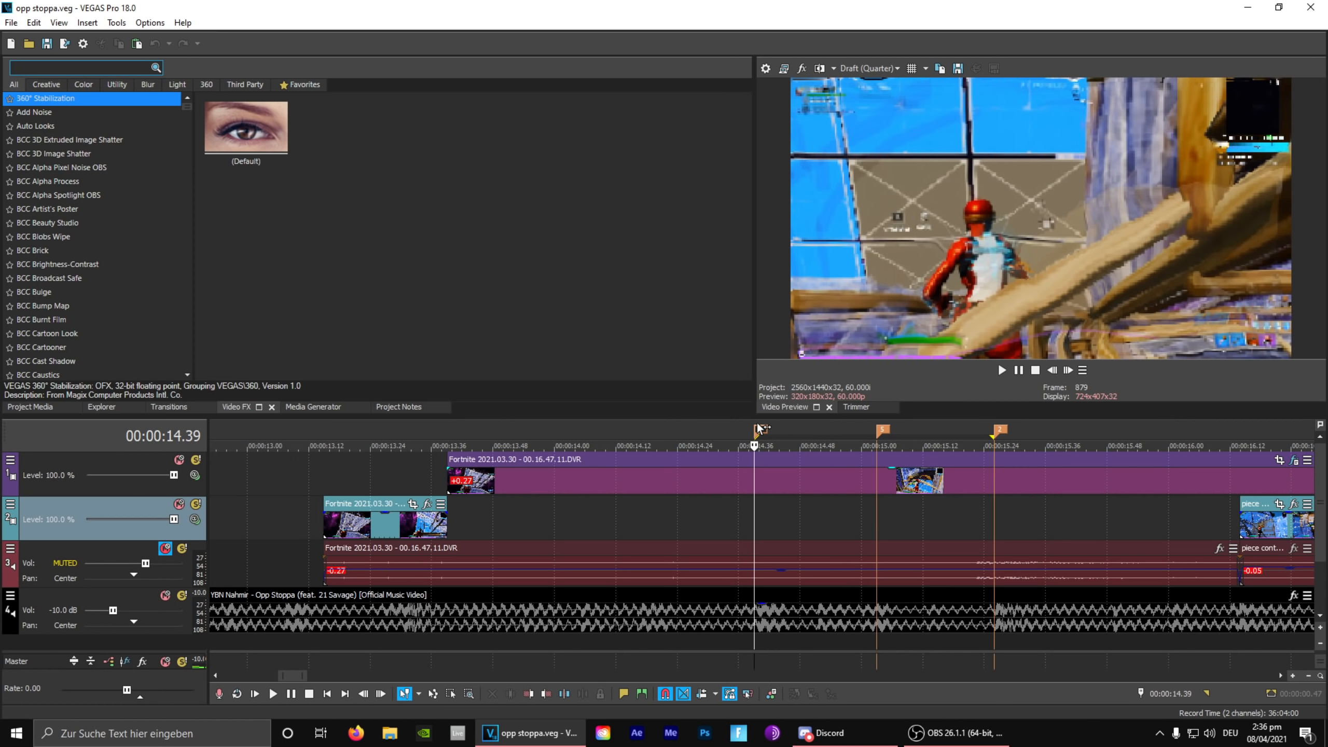
{"action": "left_click_drag", "start_coordinate": [759, 429], "coordinate": [876, 430]}
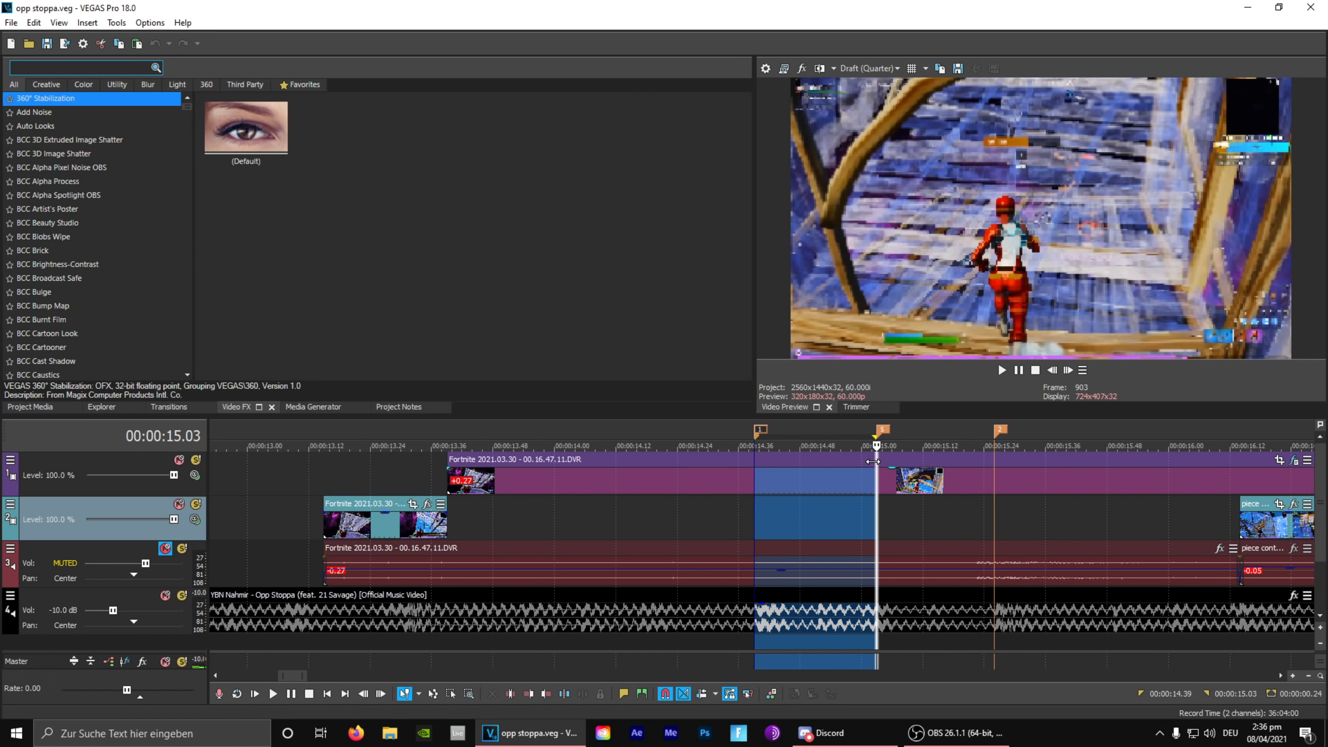
{"action": "left_click", "coordinate": [806, 426]}
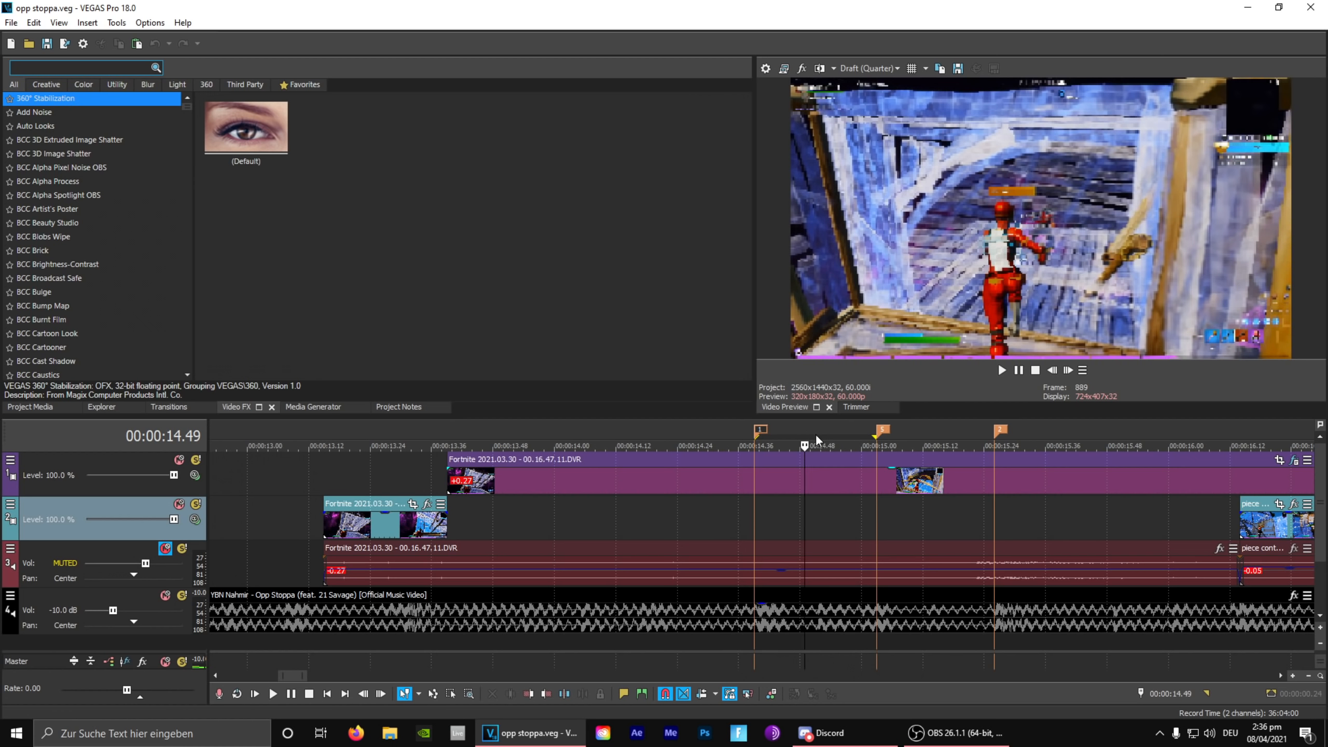
- Compare the music waveform with the first clip's frames at markers 1, 5 and 2
{"action": "scroll", "coordinate": [896, 587], "scroll_direction": "up", "scroll_amount": 2}
{"action": "left_click", "coordinate": [685, 597]}
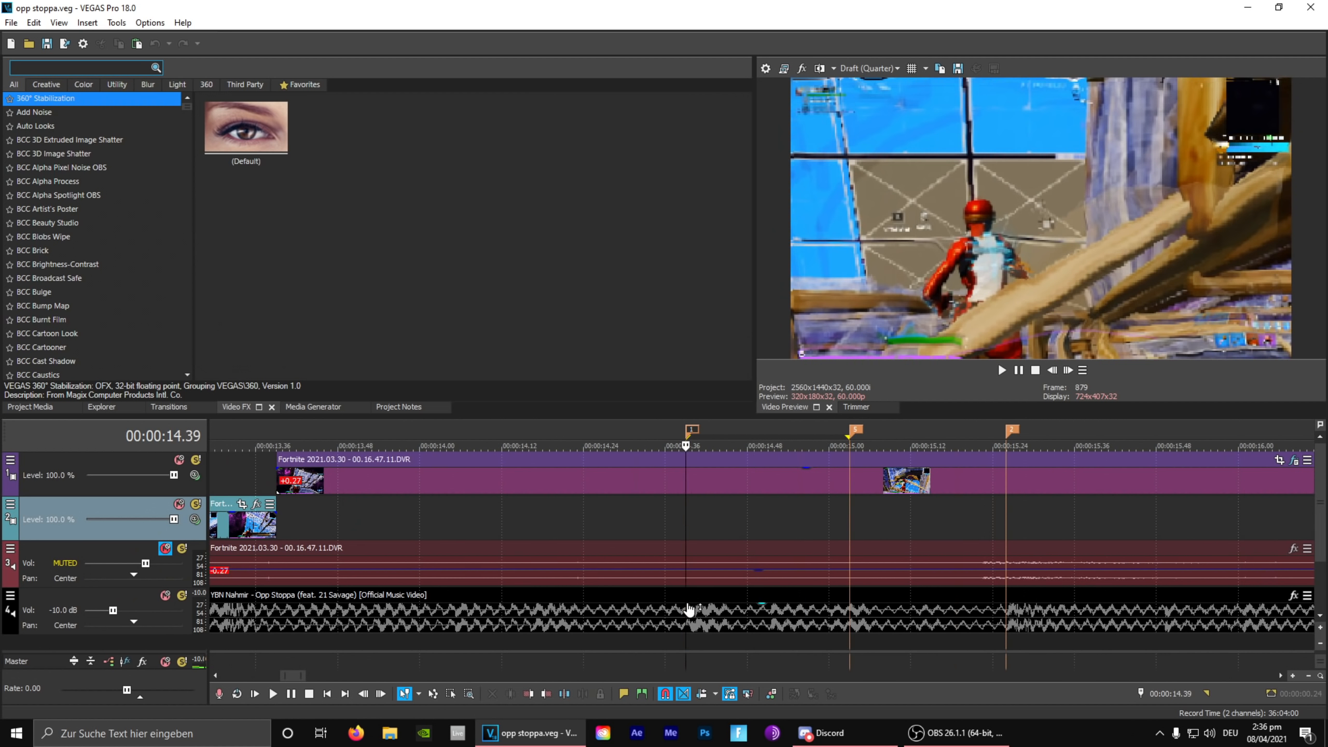
{"action": "left_click", "coordinate": [685, 596]}
{"action": "scroll", "coordinate": [750, 636], "scroll_direction": "up", "scroll_amount": 1}
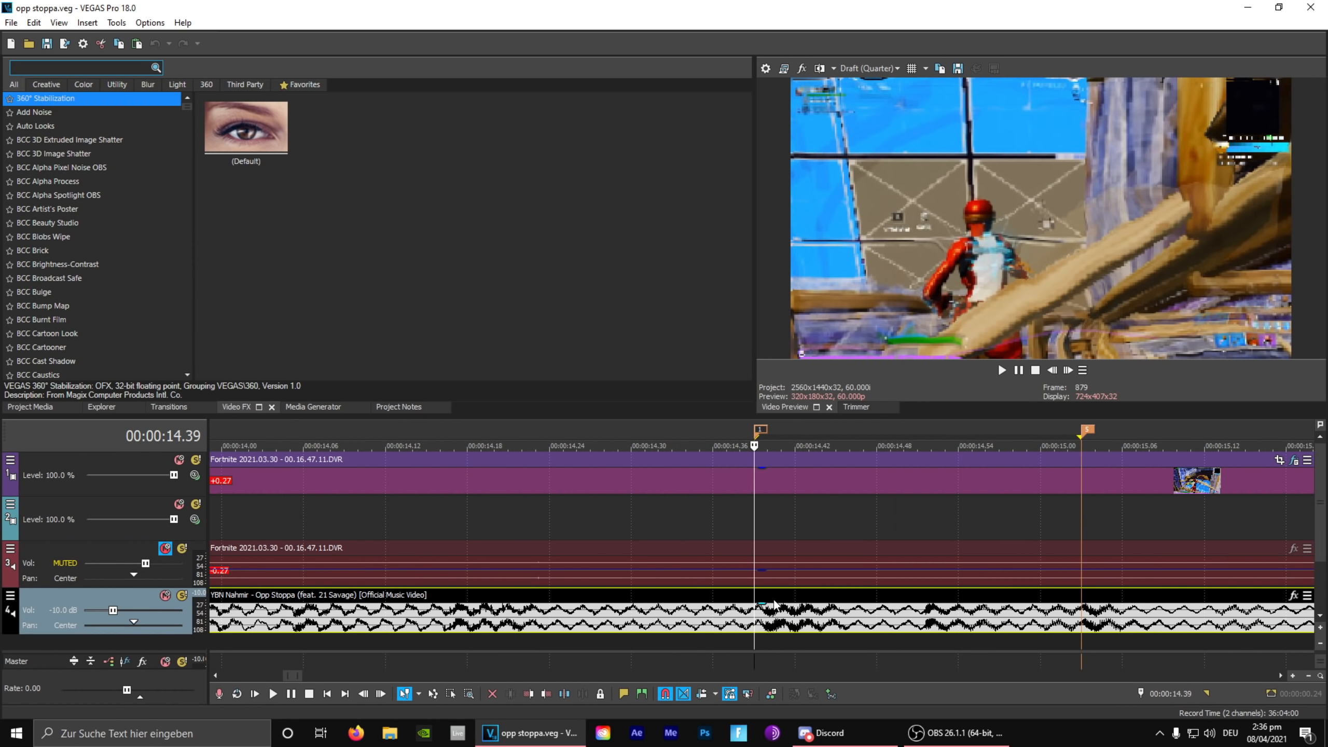
{"action": "left_click", "coordinate": [1080, 606]}
{"action": "scroll", "coordinate": [1061, 608], "scroll_direction": "down", "scroll_amount": 2}
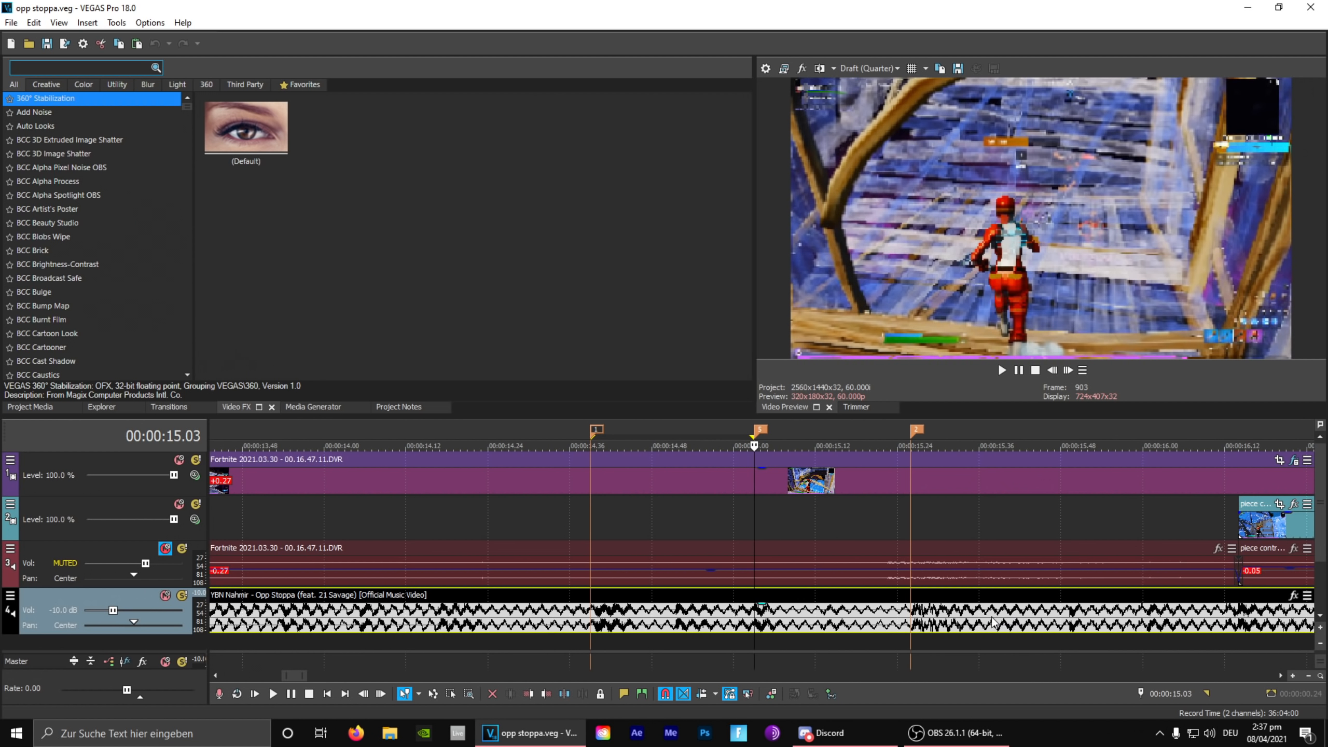
{"action": "left_click", "coordinate": [915, 602]}
{"action": "scroll", "coordinate": [947, 628], "scroll_direction": "up", "scroll_amount": 1}
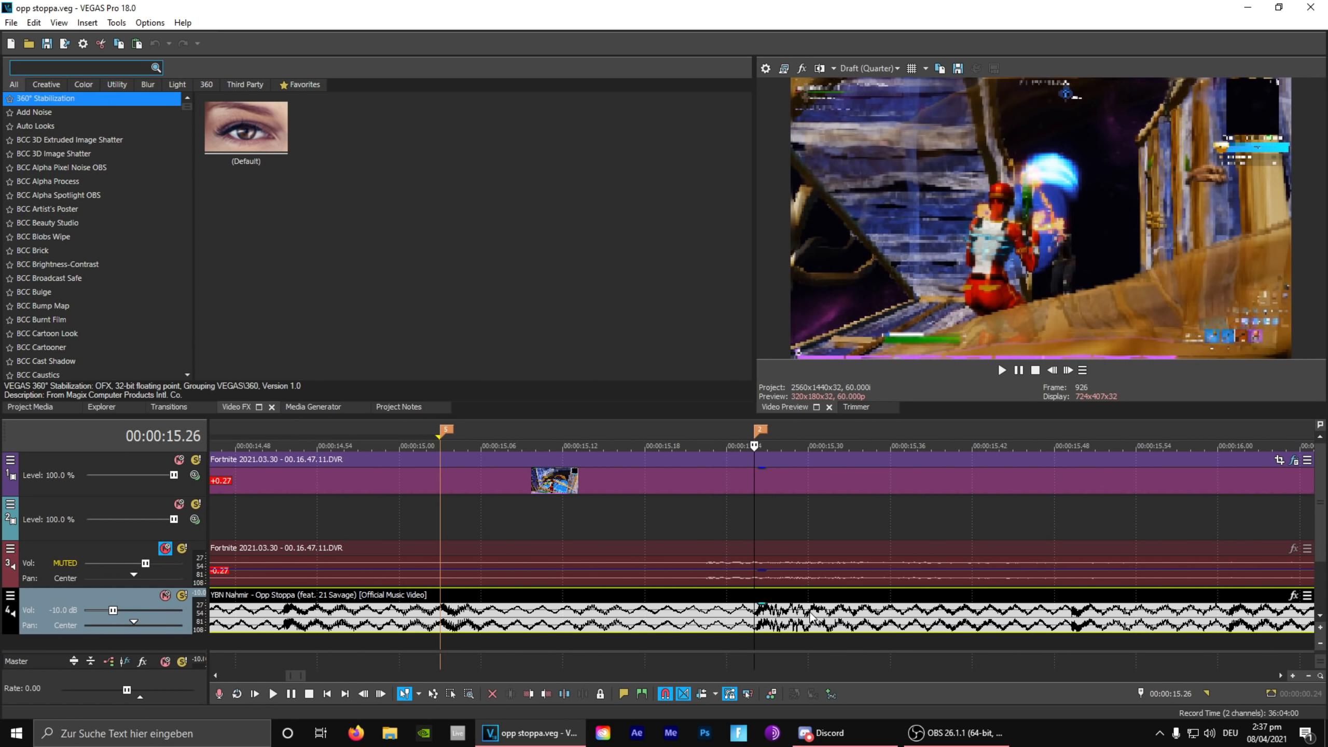
- Highlight the full span between markers 1 and 2 again, and clear it by placing the playhead between markers 1 and 5
{"action": "scroll", "coordinate": [811, 617], "scroll_direction": "down", "scroll_amount": 1}
{"action": "left_click_drag", "start_coordinate": [434, 455], "coordinate": [754, 459]}
{"action": "left_click", "coordinate": [530, 442]}
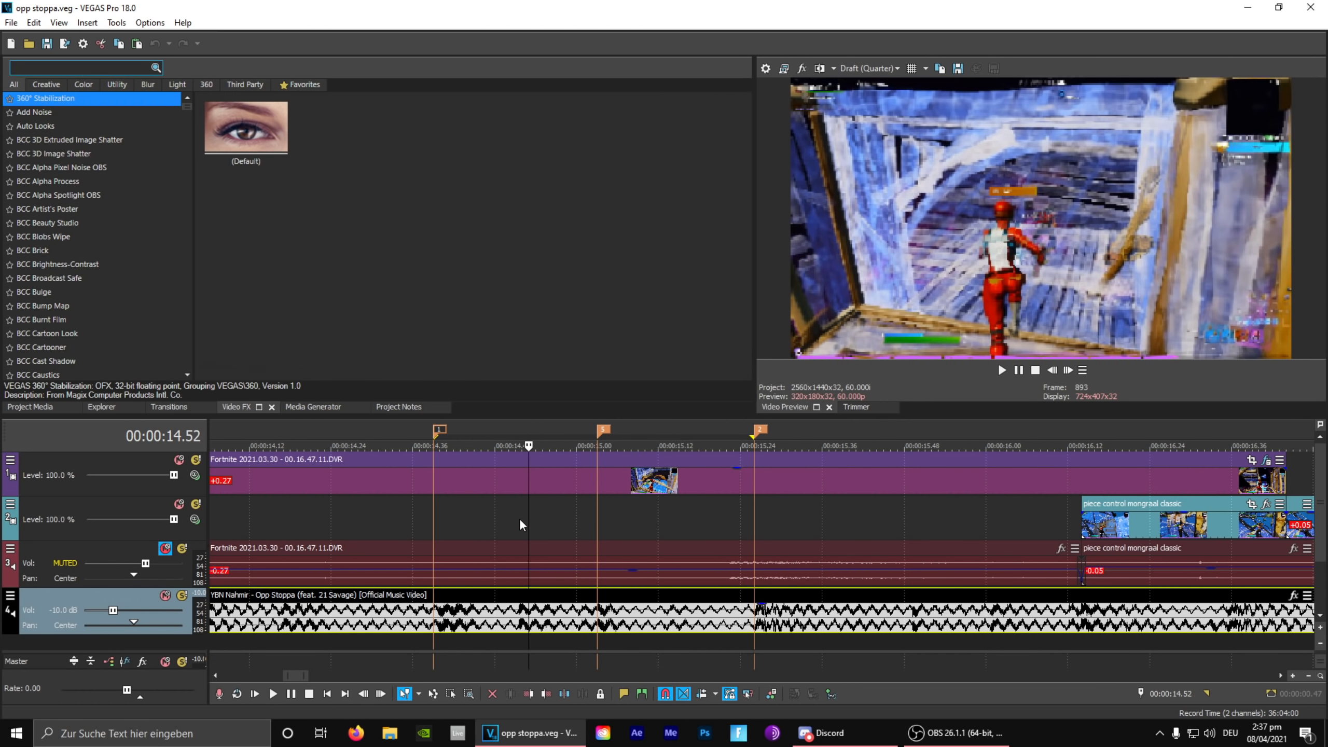
- Inspect the music waveform midway between the first clip's markers, and check the frames at markers 5 and 1
{"action": "scroll", "coordinate": [521, 525], "scroll_direction": "up", "scroll_amount": 3}
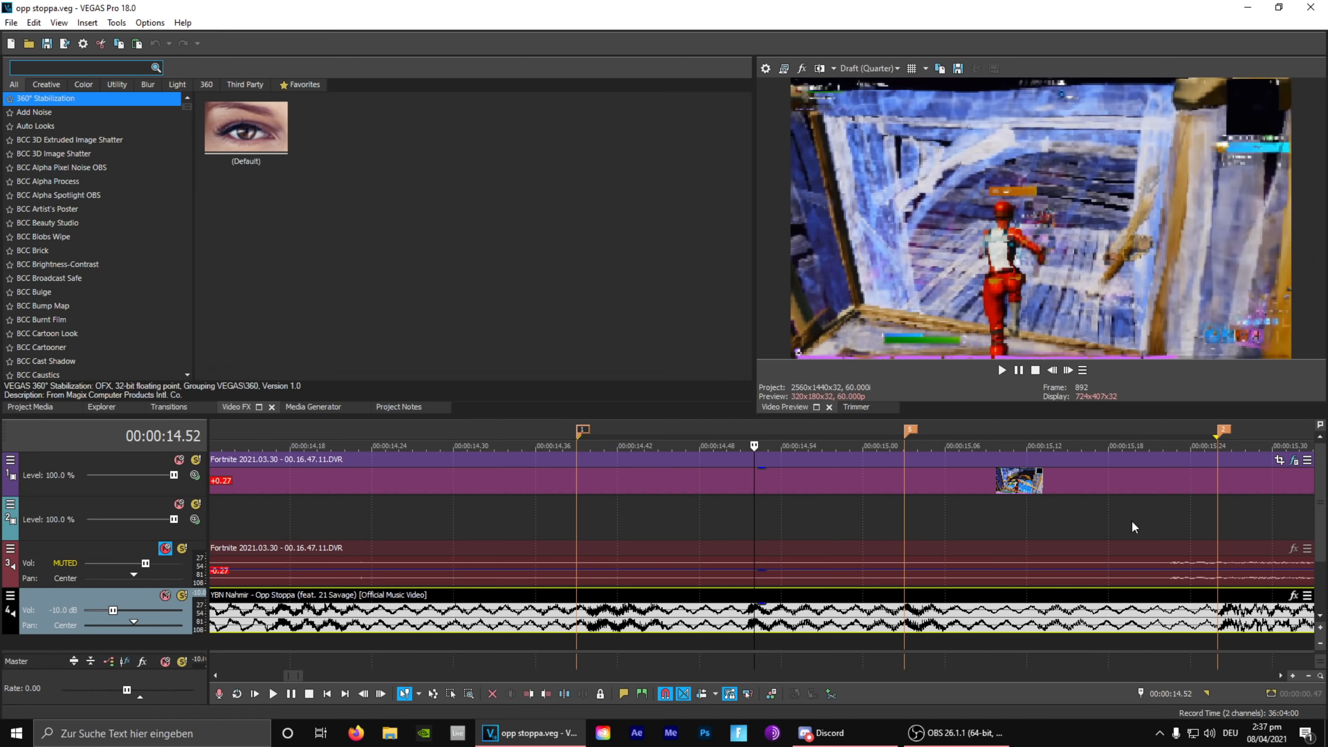
{"action": "left_click", "coordinate": [1082, 519]}
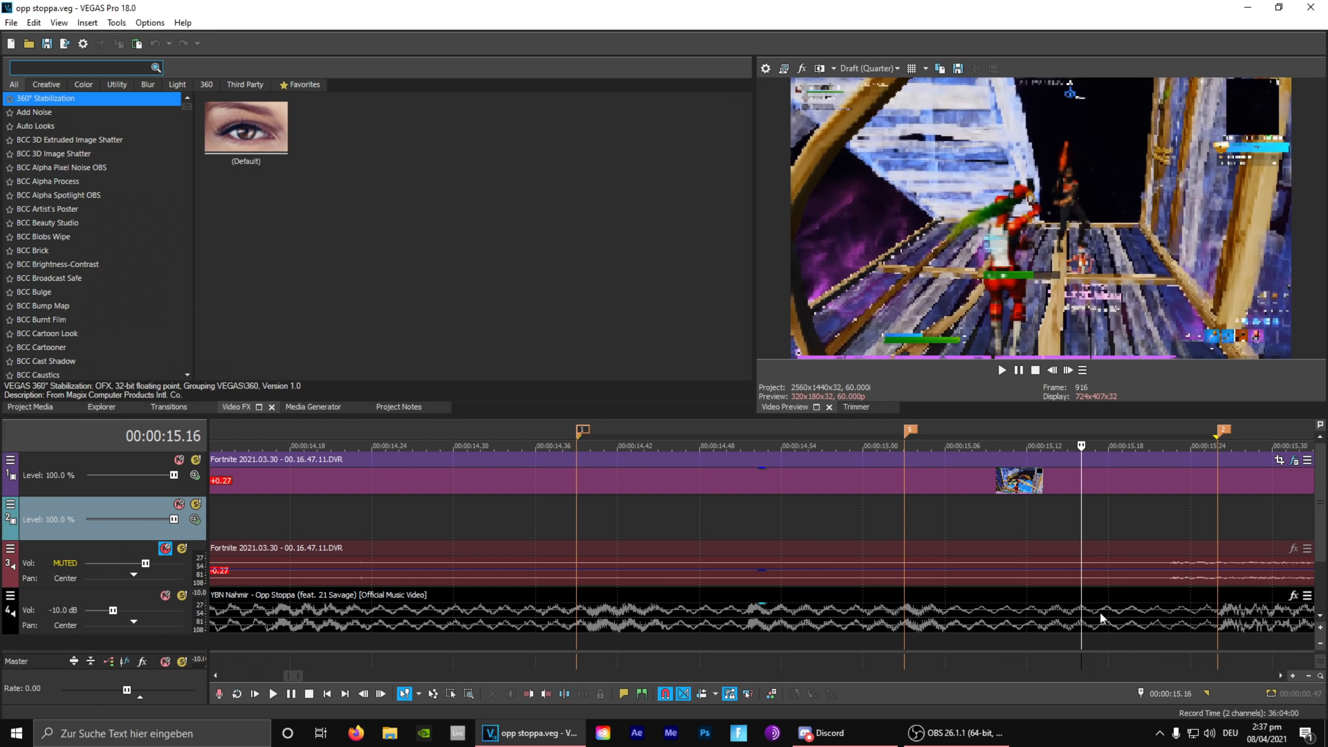
{"action": "left_click", "coordinate": [1085, 617]}
{"action": "scroll", "coordinate": [1086, 616], "scroll_direction": "down", "scroll_amount": 1}
{"action": "scroll", "coordinate": [620, 541], "scroll_direction": "down", "scroll_amount": 1}
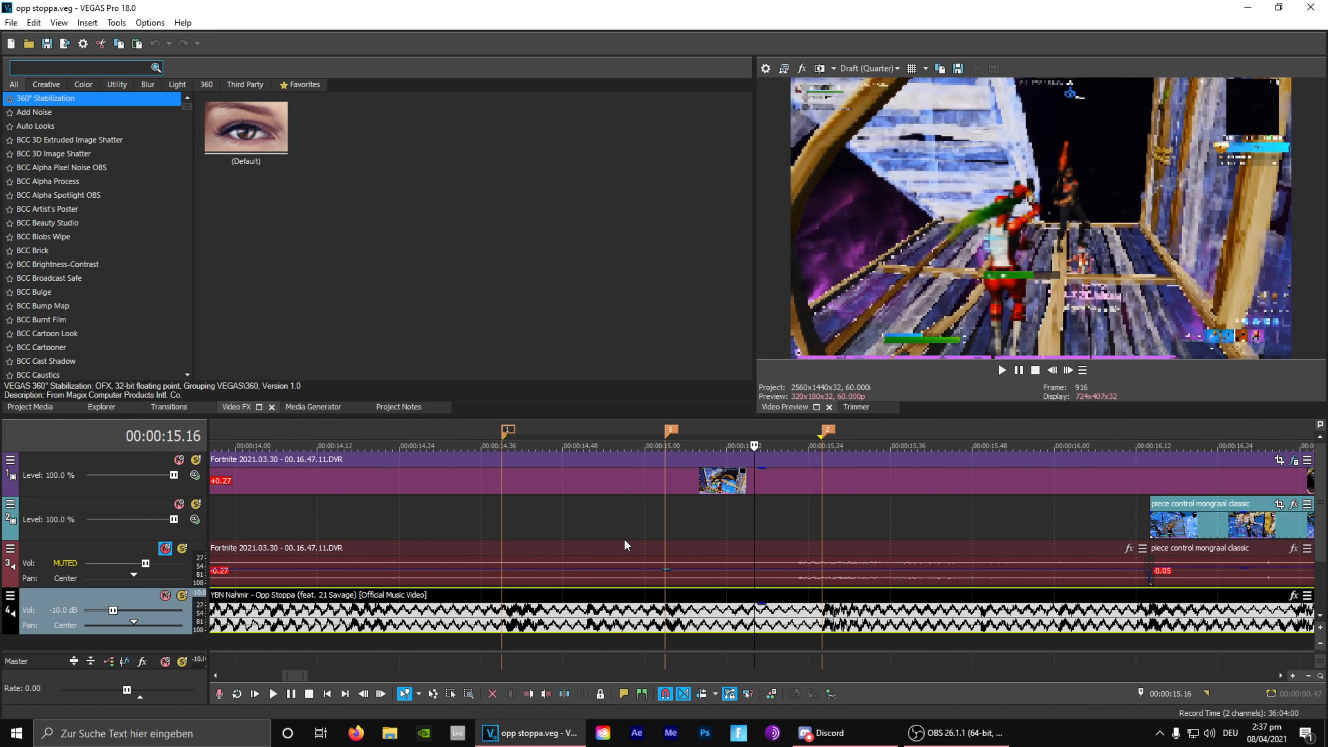
{"action": "left_click", "coordinate": [665, 512]}
{"action": "scroll", "coordinate": [664, 512], "scroll_direction": "down", "scroll_amount": 1}
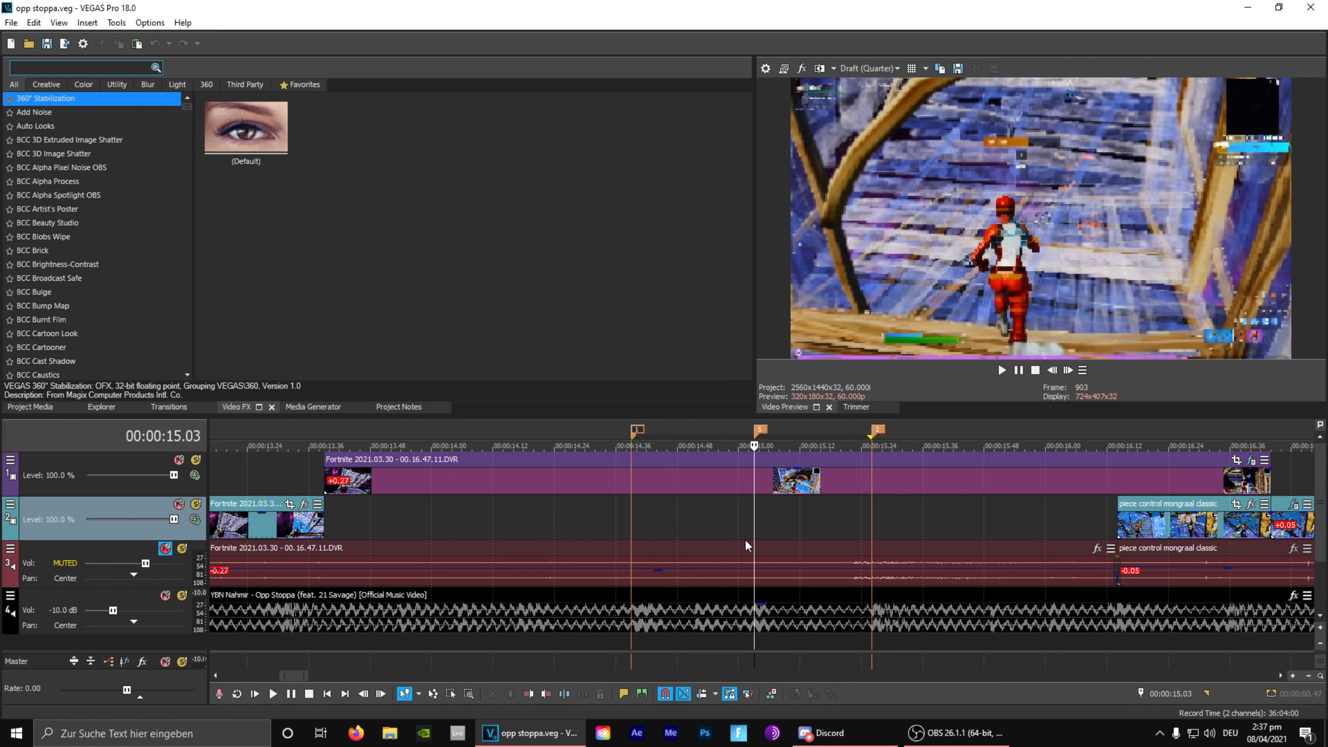
{"action": "left_click", "coordinate": [628, 516]}
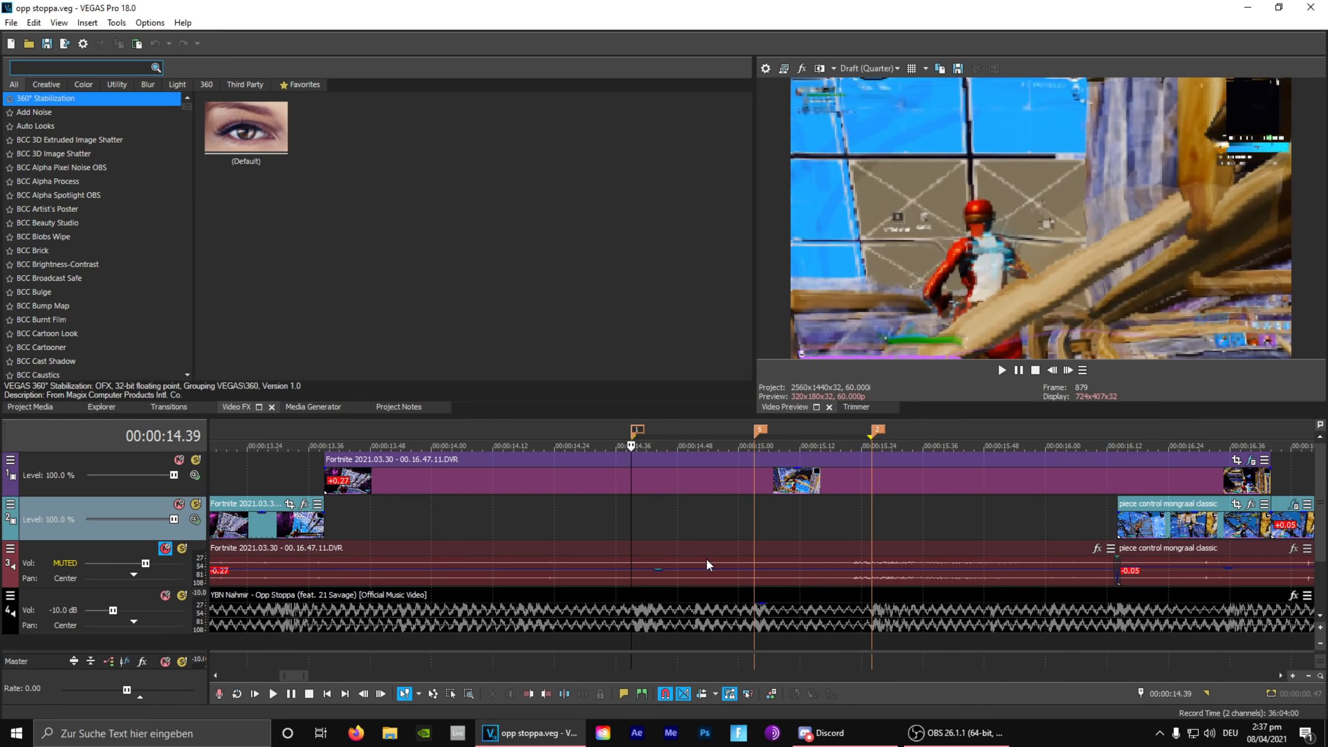
{"action": "scroll", "coordinate": [711, 562], "scroll_direction": "down", "scroll_amount": 2}
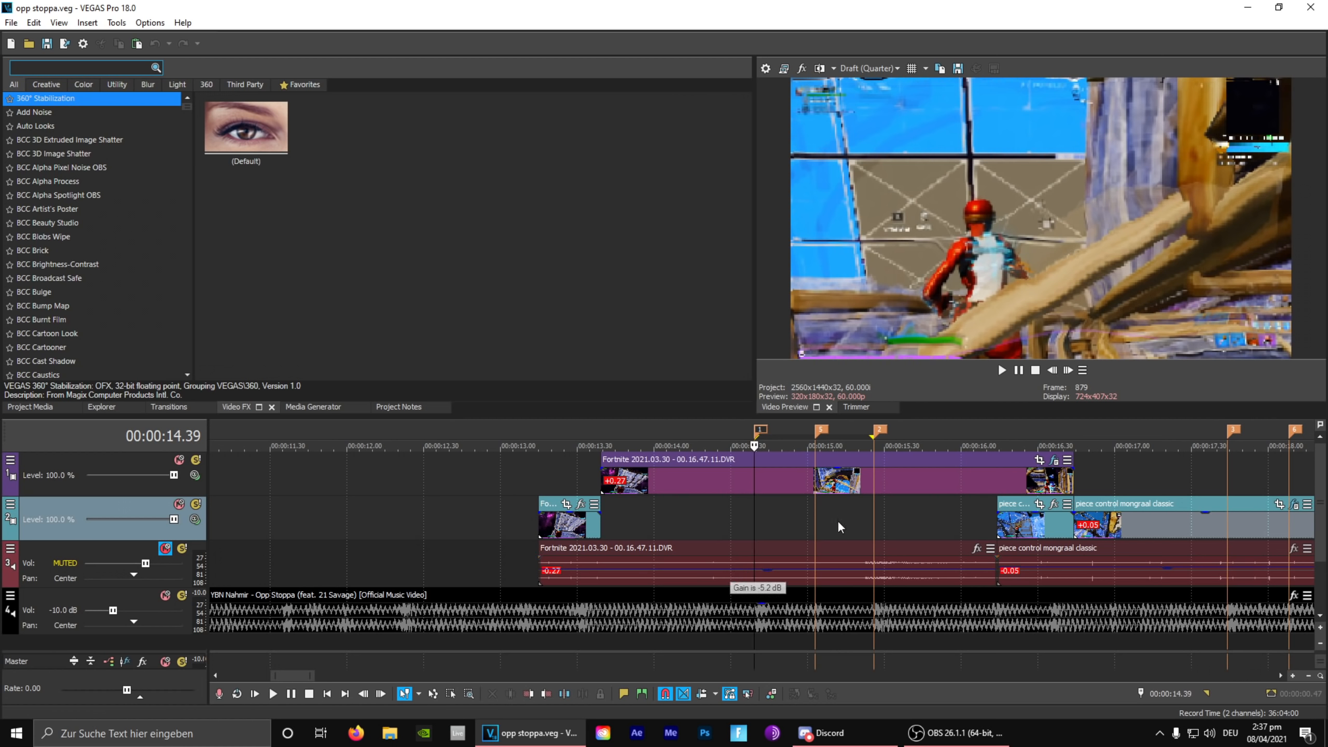
- Place the playhead at the start of the piece control mongraal classic clip, and undo the accidental shift of the music track
{"action": "left_click", "coordinate": [998, 426]}
{"action": "scroll", "coordinate": [963, 498], "scroll_direction": "up", "scroll_amount": 3}
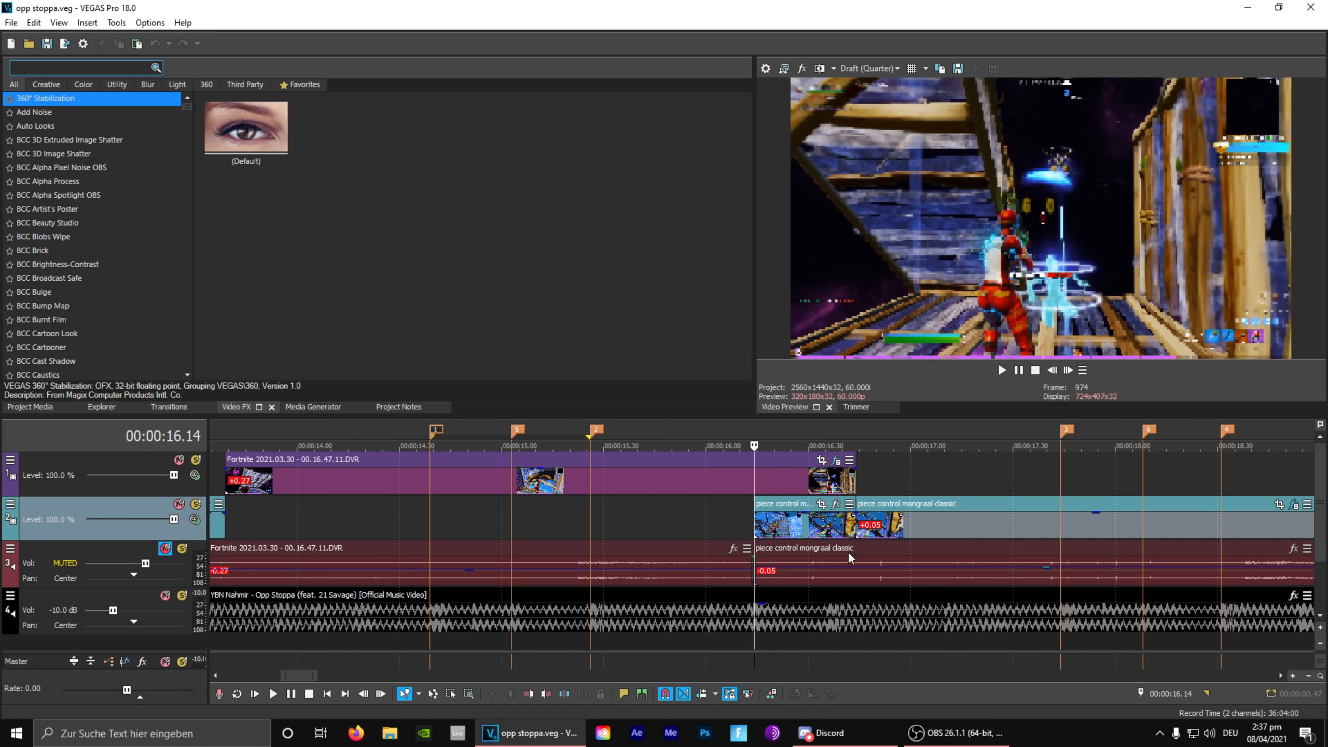
{"action": "left_click_drag", "start_coordinate": [543, 626], "coordinate": [539, 627]}
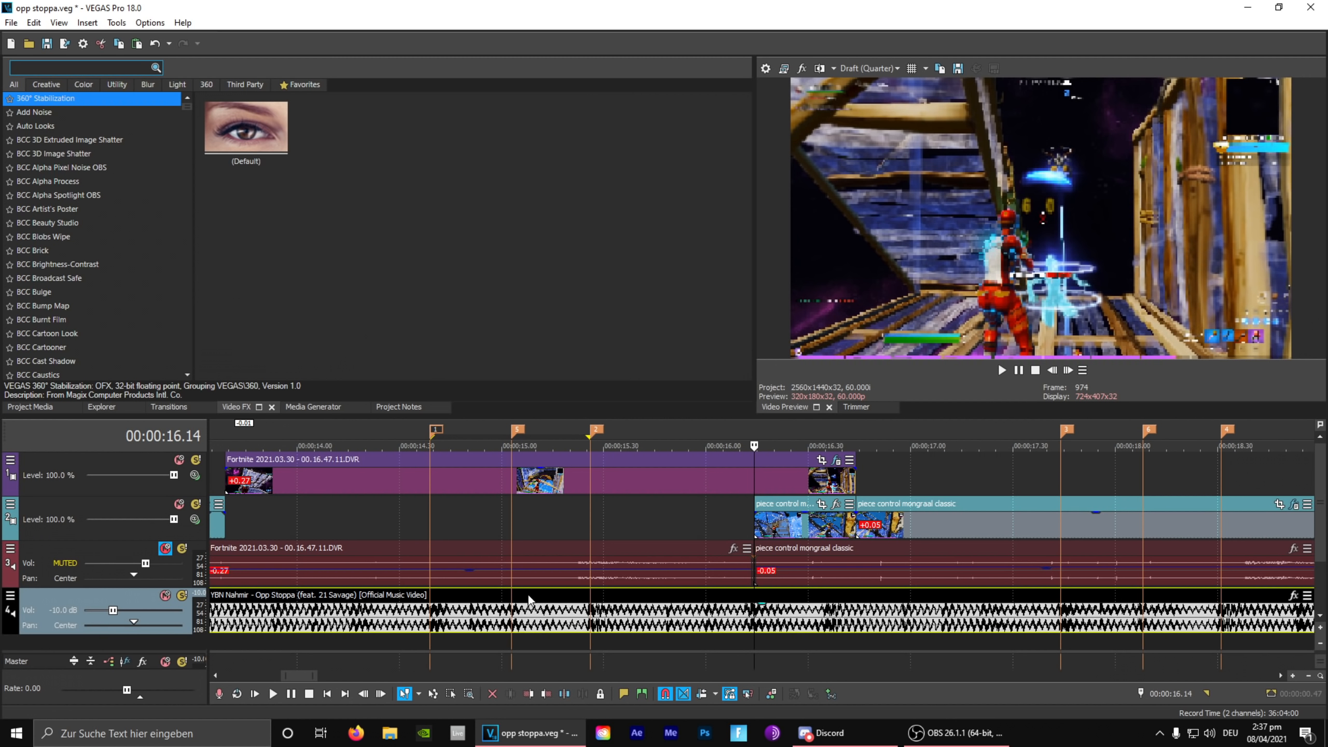
{"action": "left_click", "coordinate": [154, 43]}
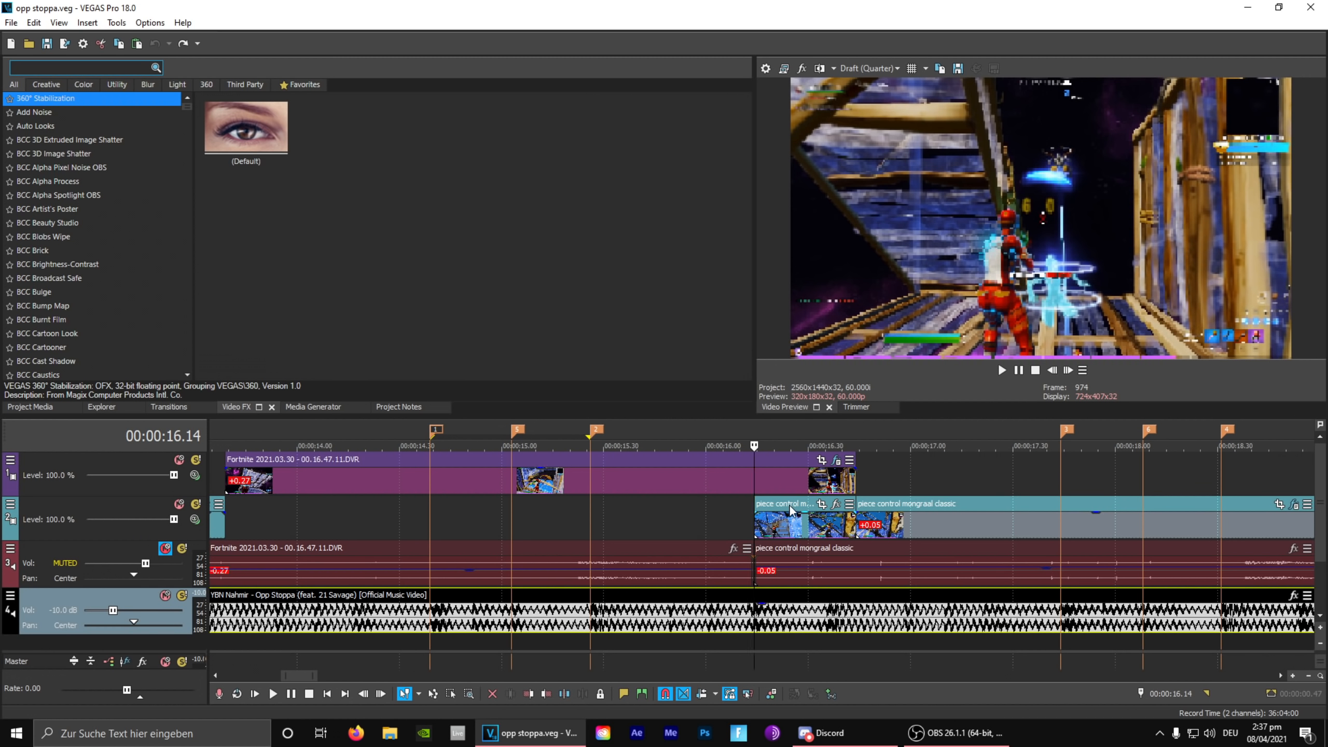
{"action": "scroll", "coordinate": [747, 455], "scroll_direction": "up", "scroll_amount": 2}
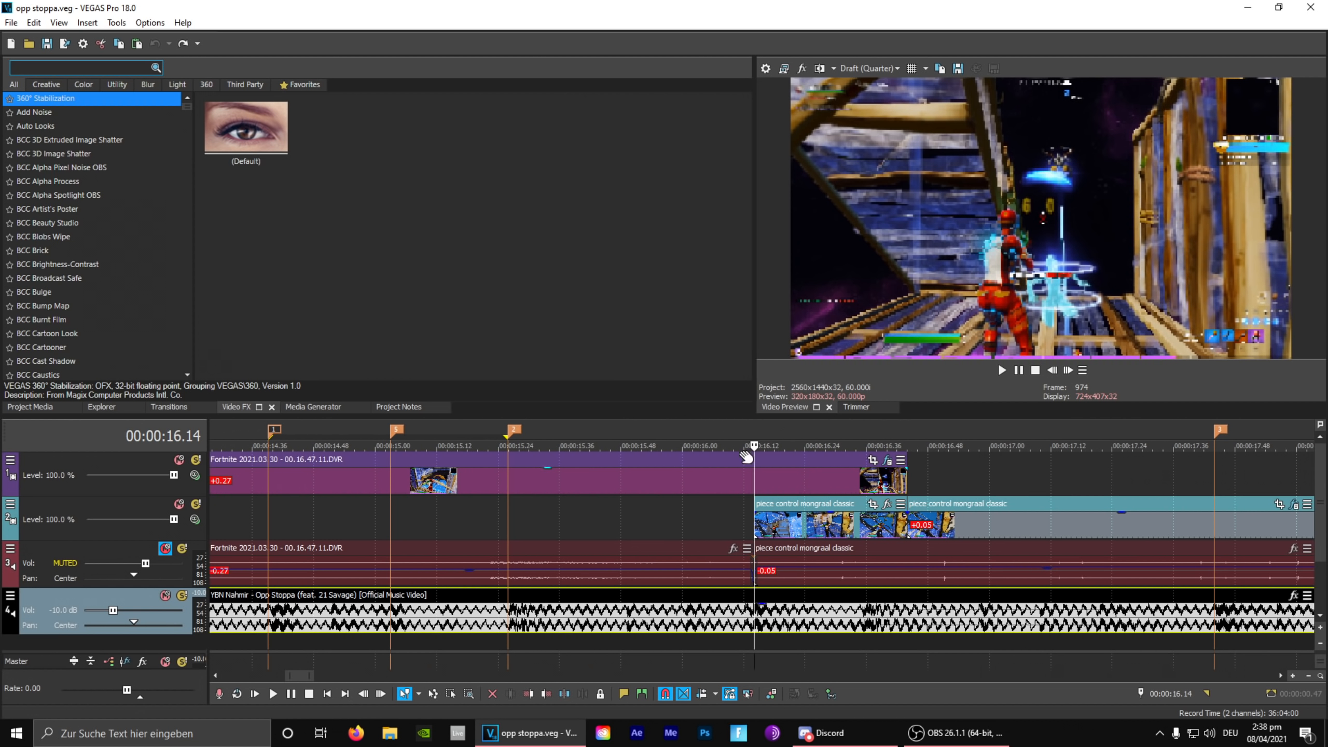
- Inspect the second clip's frames and the music waveform at markers 3, 6 and 4, and just before marker 3
{"action": "scroll", "coordinate": [1097, 569], "scroll_direction": "down", "scroll_amount": 3}
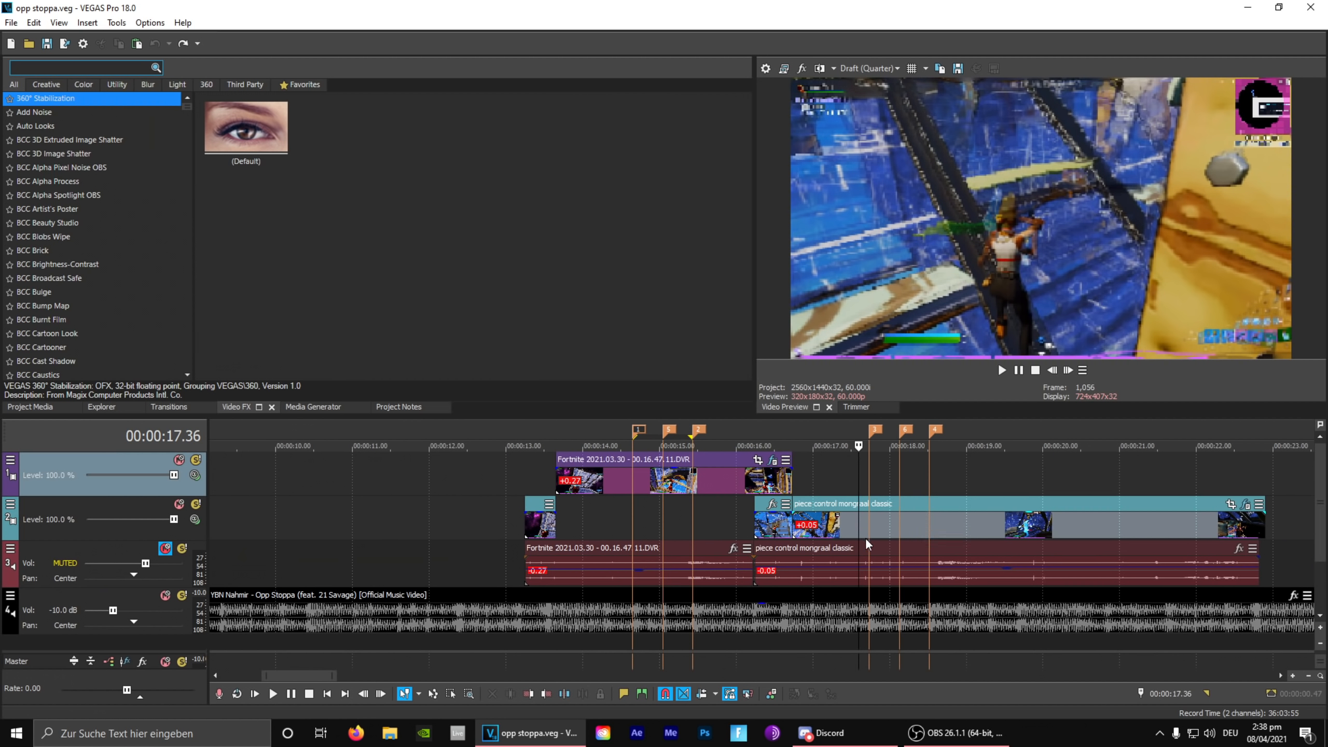
{"action": "scroll", "coordinate": [865, 539], "scroll_direction": "up", "scroll_amount": 4}
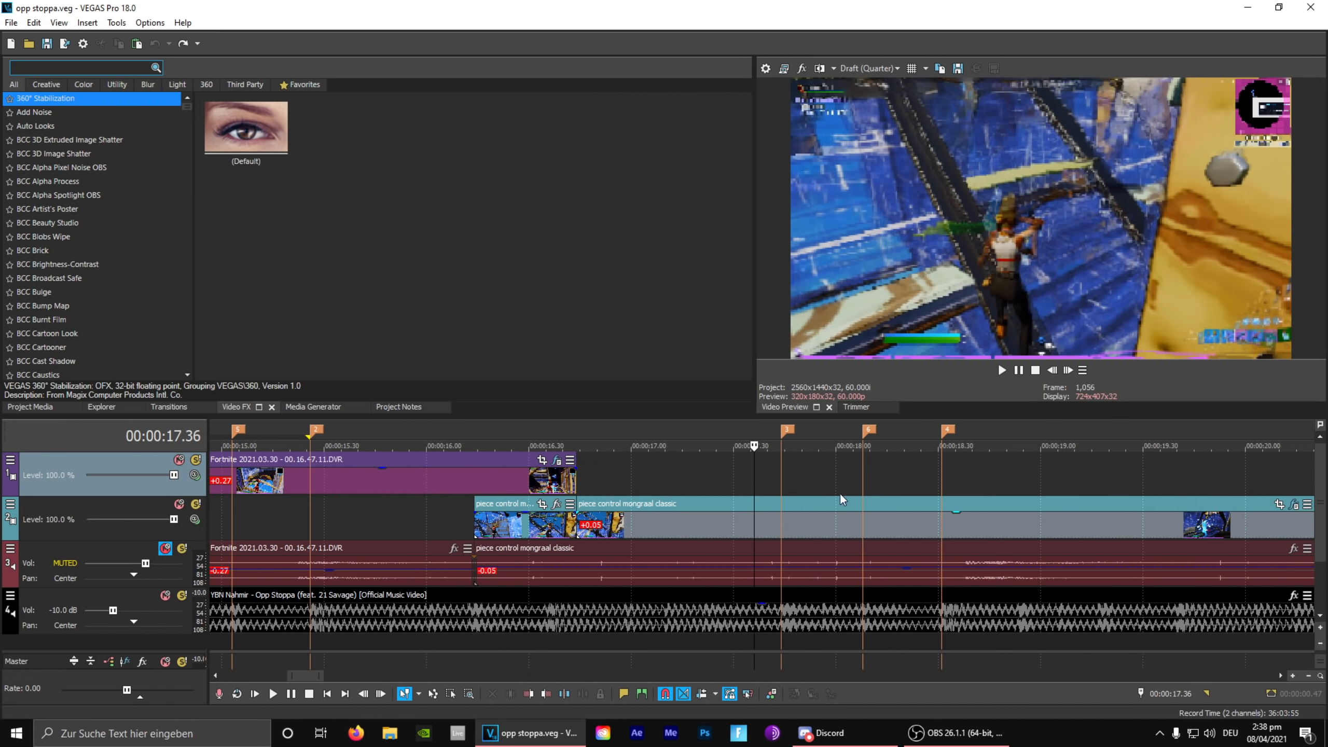
{"action": "left_click", "coordinate": [863, 474]}
{"action": "scroll", "coordinate": [857, 623], "scroll_direction": "up", "scroll_amount": 3}
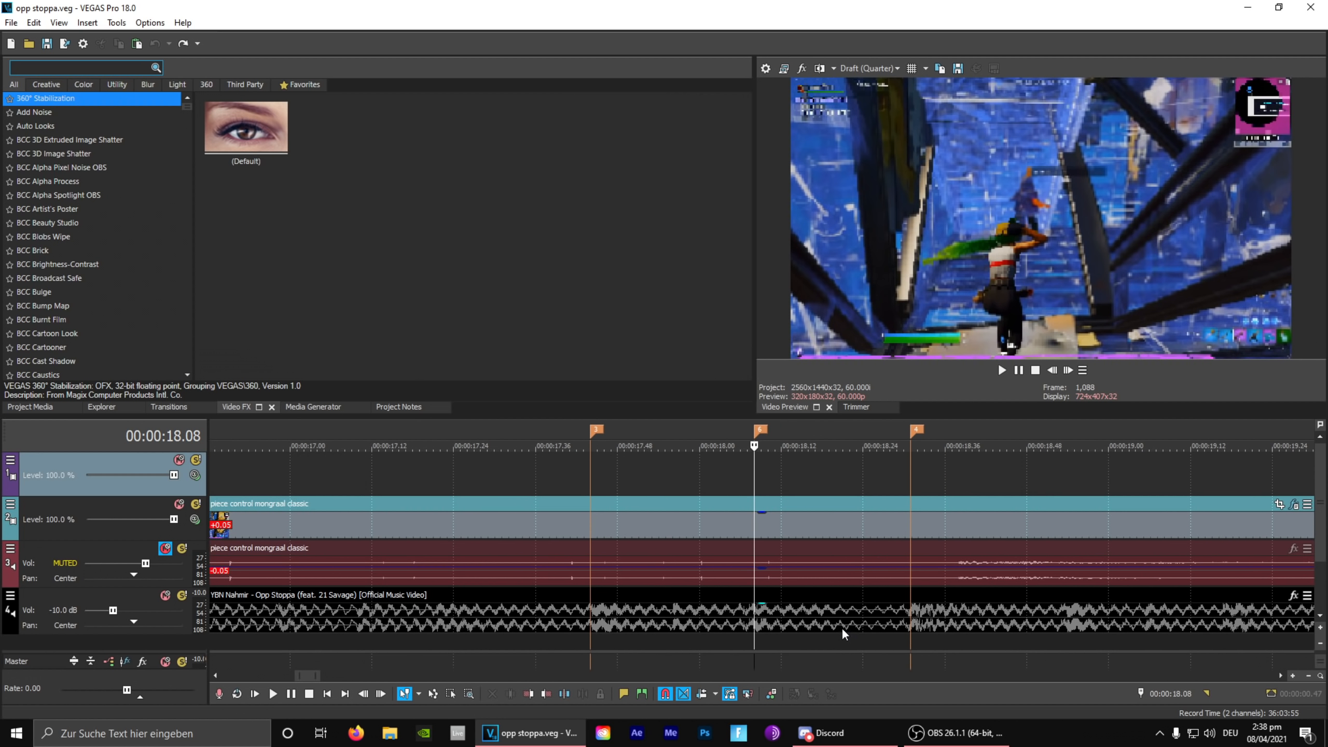
{"action": "left_click", "coordinate": [592, 622]}
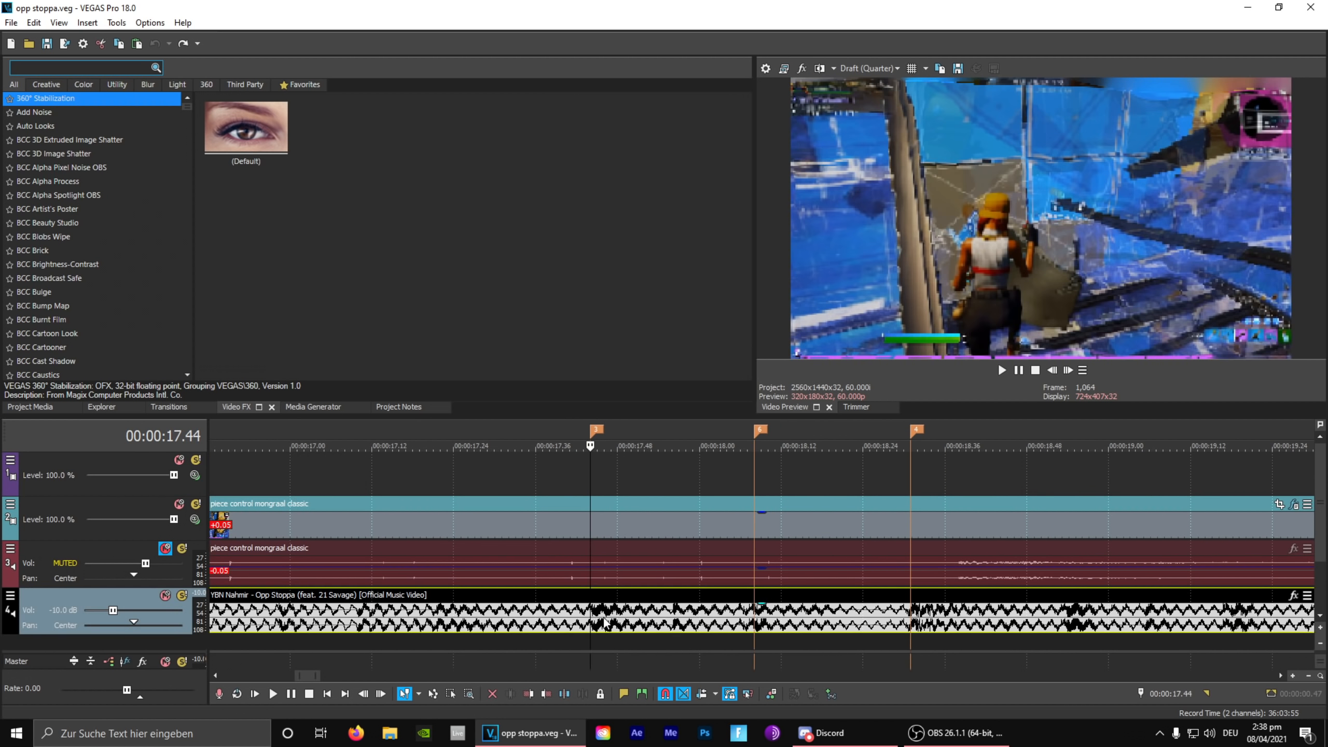
{"action": "left_click", "coordinate": [756, 625]}
{"action": "left_click", "coordinate": [911, 623]}
{"action": "scroll", "coordinate": [899, 621], "scroll_direction": "down", "scroll_amount": 3}
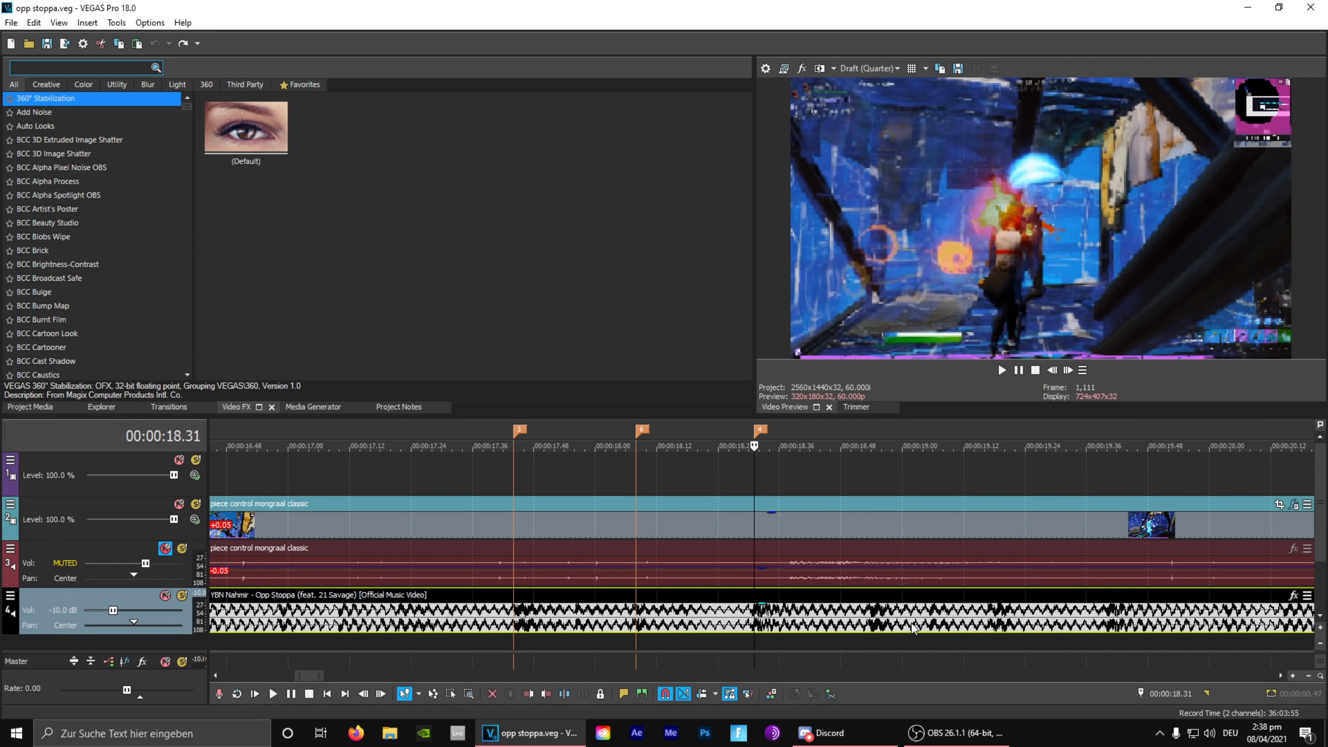
{"action": "left_click", "coordinate": [555, 477]}
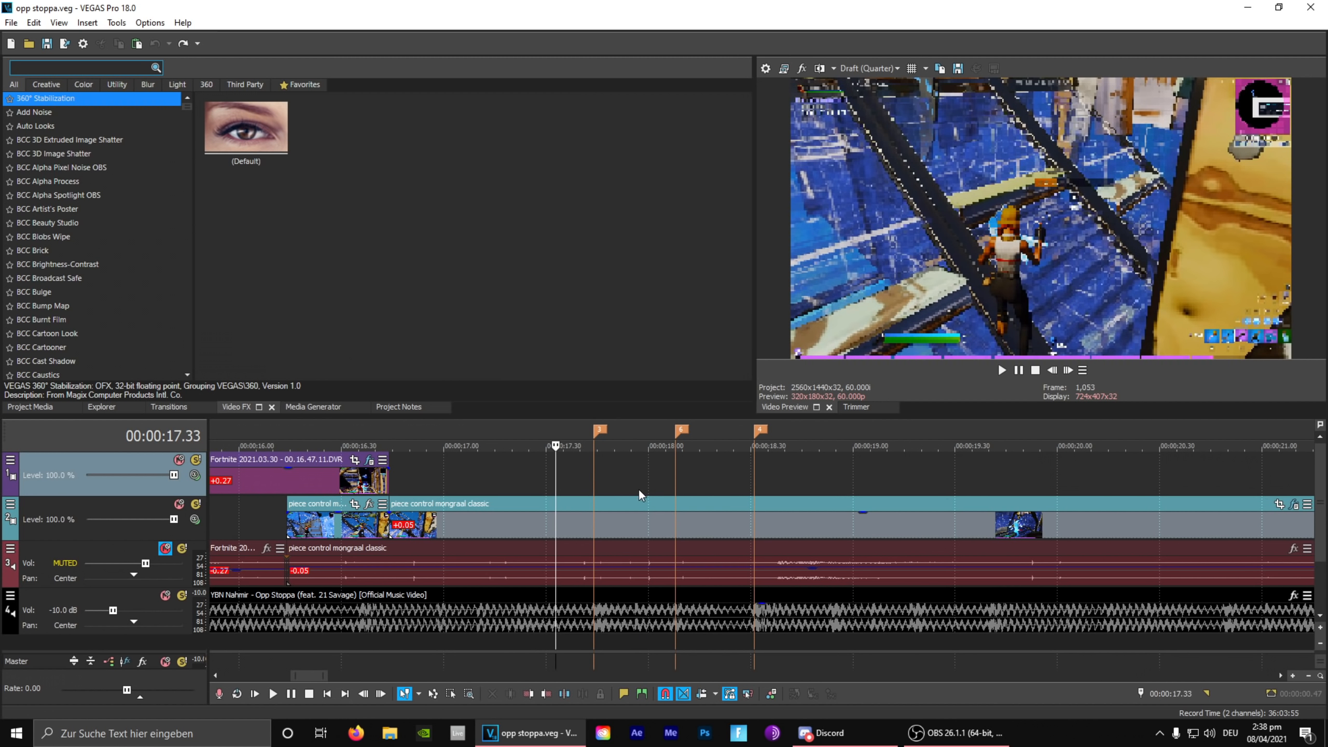
- Play the second clip from ahead of marker 3, and check its frames at markers 3, 6 and 4
{"action": "scroll", "coordinate": [888, 498], "scroll_direction": "up", "scroll_amount": 2}
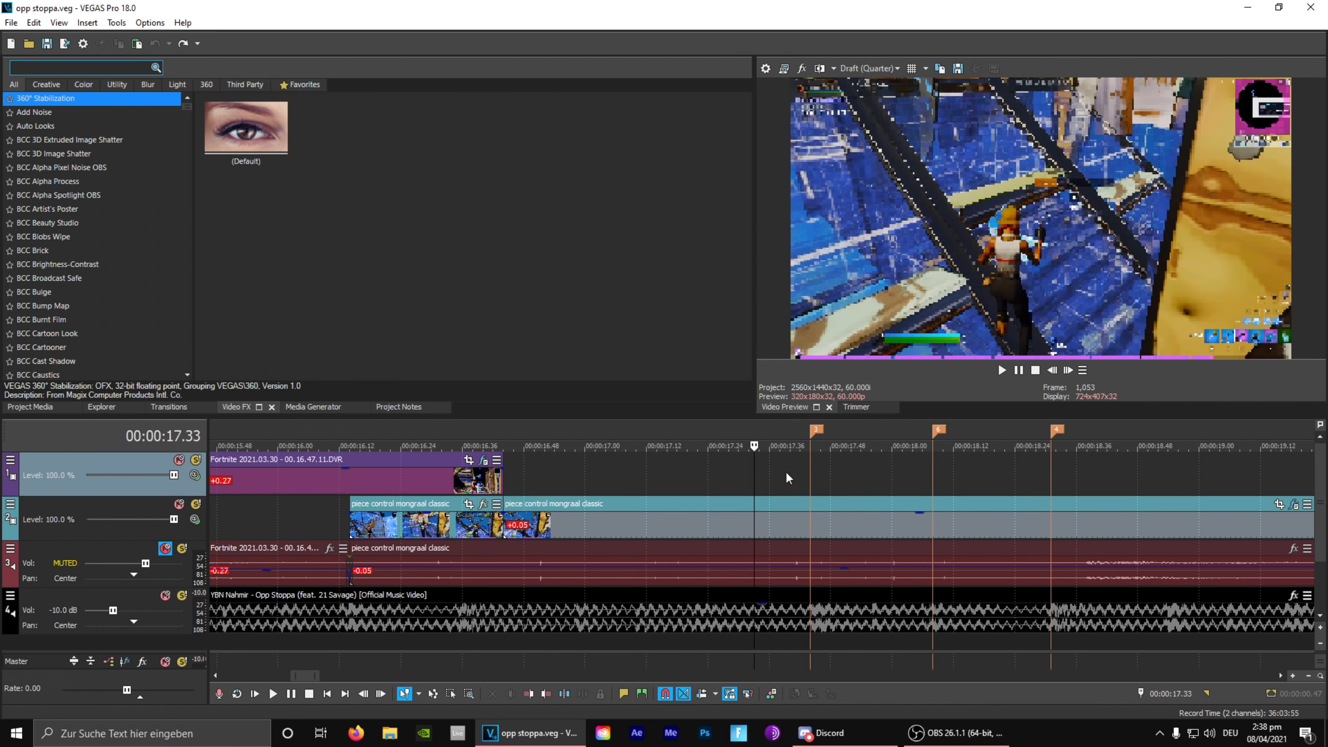
{"action": "left_click", "coordinate": [652, 426]}
{"action": "left_click", "coordinate": [1001, 370]}
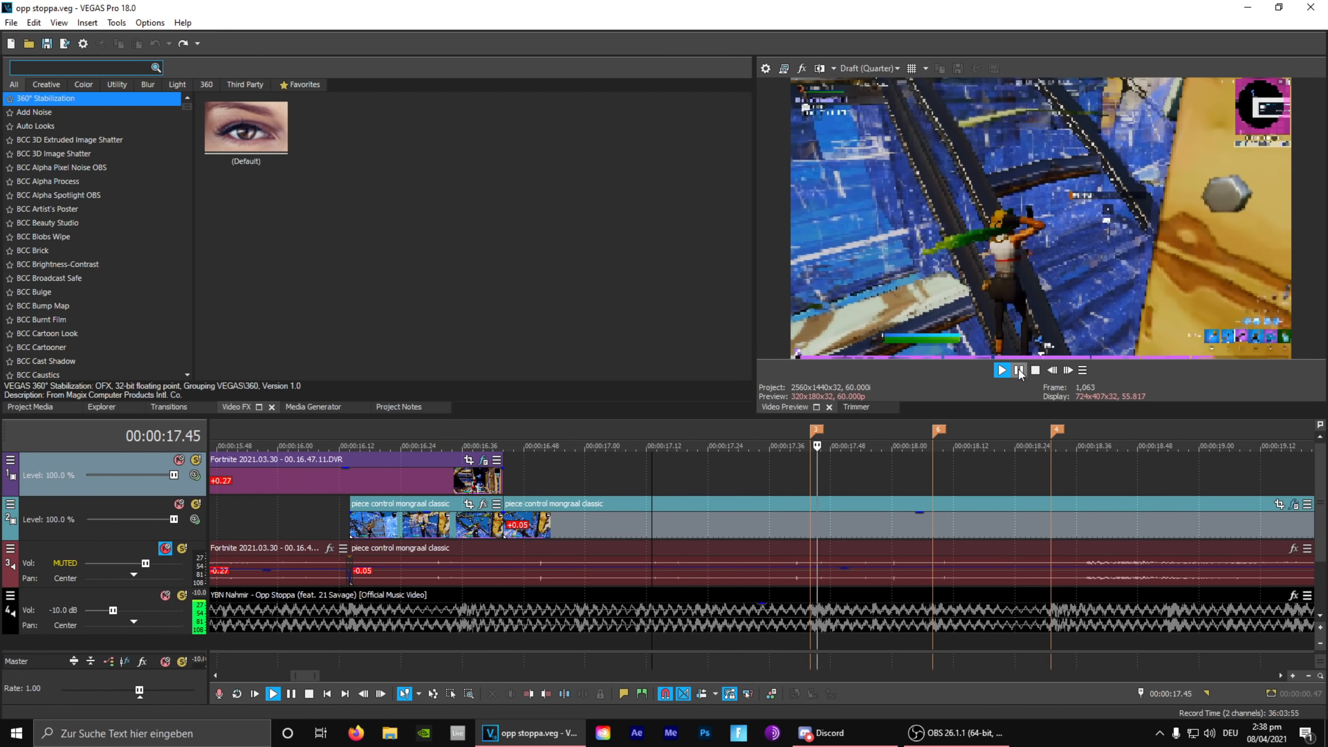
{"action": "left_click", "coordinate": [759, 424]}
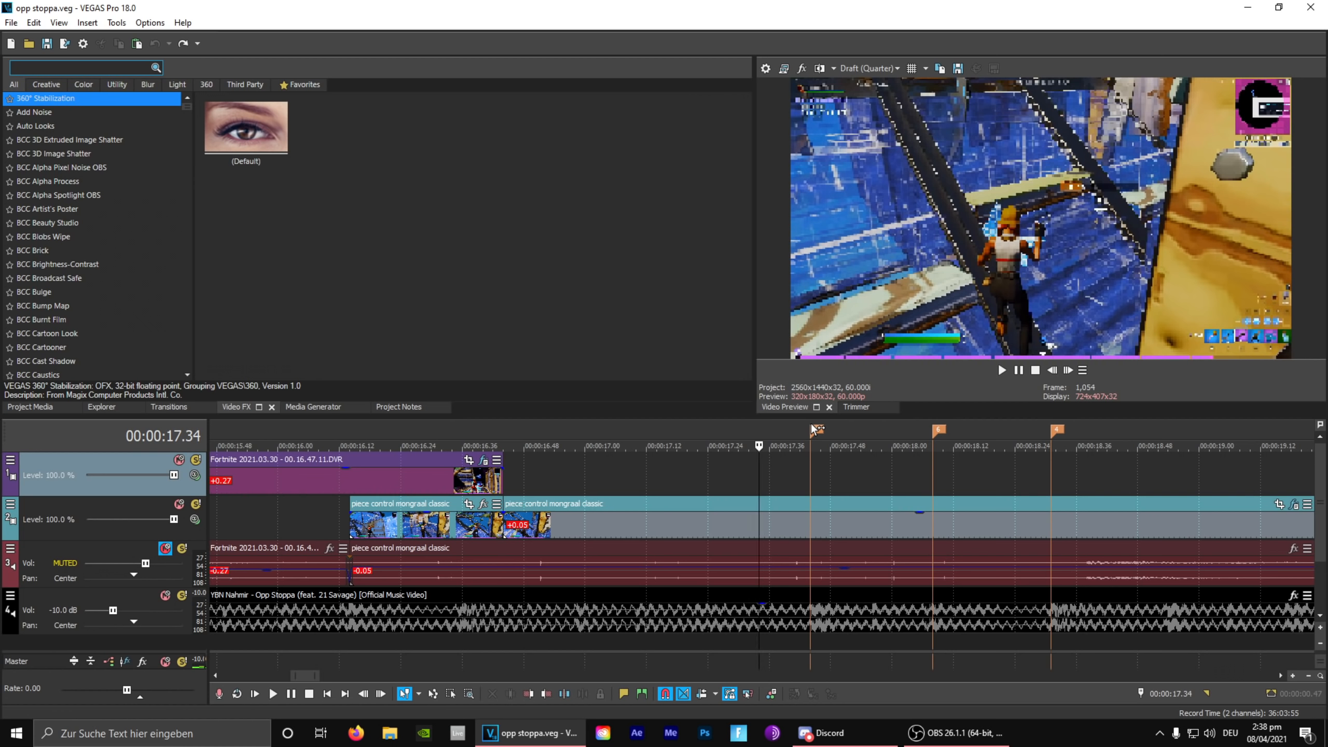
{"action": "left_click", "coordinate": [811, 426]}
{"action": "left_click", "coordinate": [937, 428]}
{"action": "left_click", "coordinate": [1050, 426]}
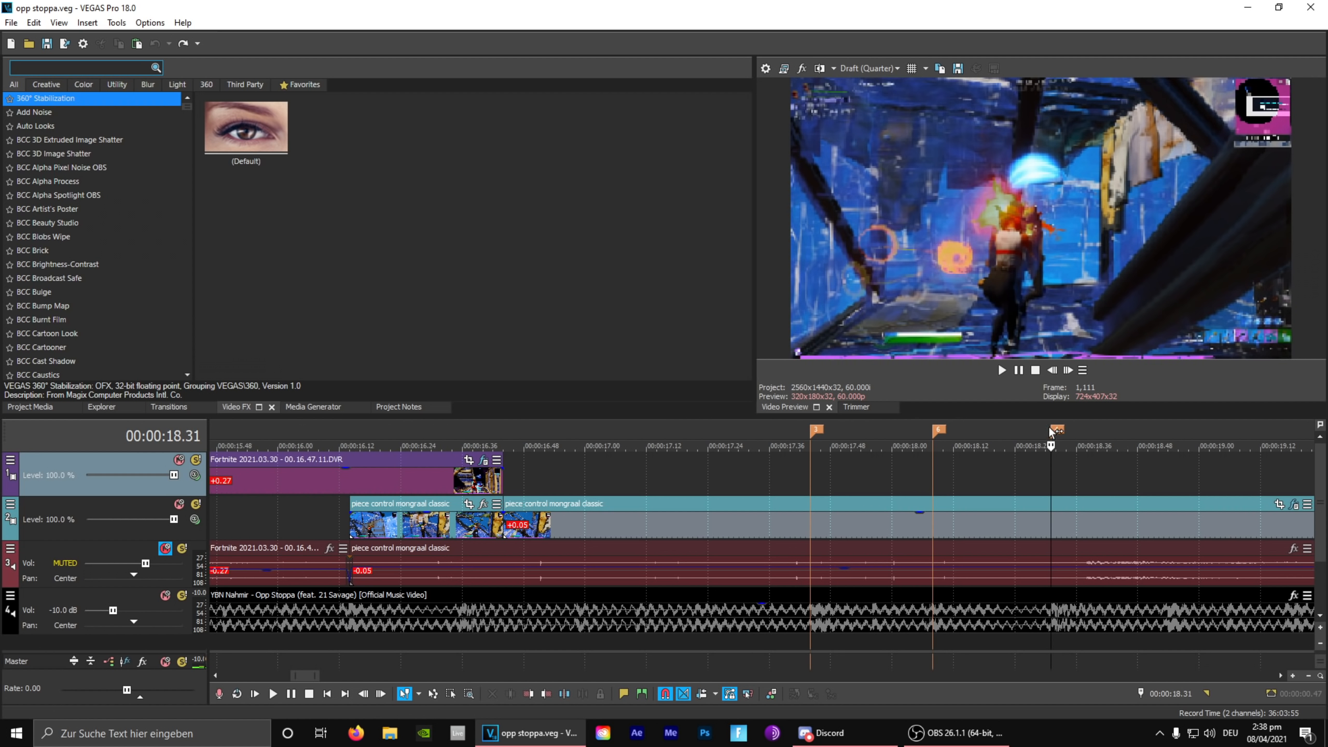
{"action": "scroll", "coordinate": [712, 424], "scroll_direction": "down", "scroll_amount": 2}
{"action": "left_click", "coordinate": [713, 432]}
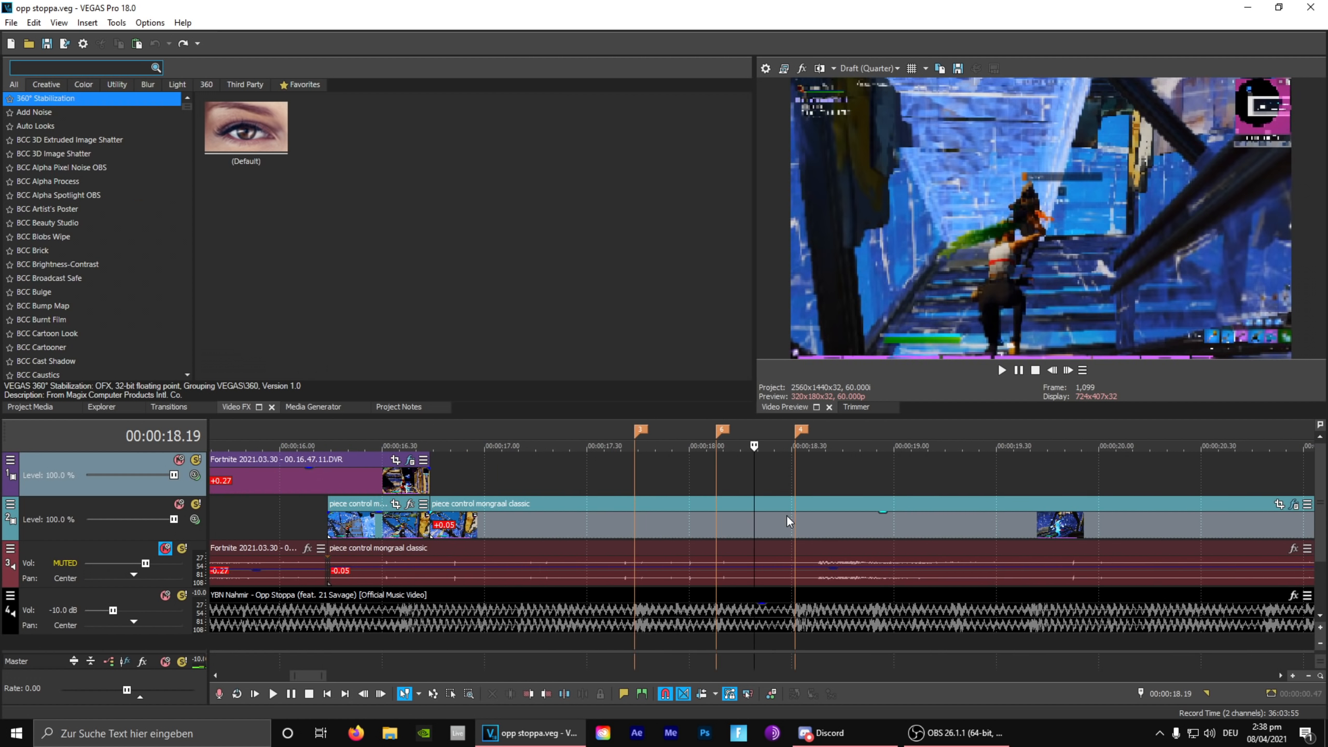
- Play the first Fortnite clip from ahead of marker 1, pause past the markers, and return the playhead to marker 2
{"action": "scroll", "coordinate": [784, 538], "scroll_direction": "up", "scroll_amount": 5}
{"action": "scroll", "coordinate": [836, 513], "scroll_direction": "down", "scroll_amount": 1}
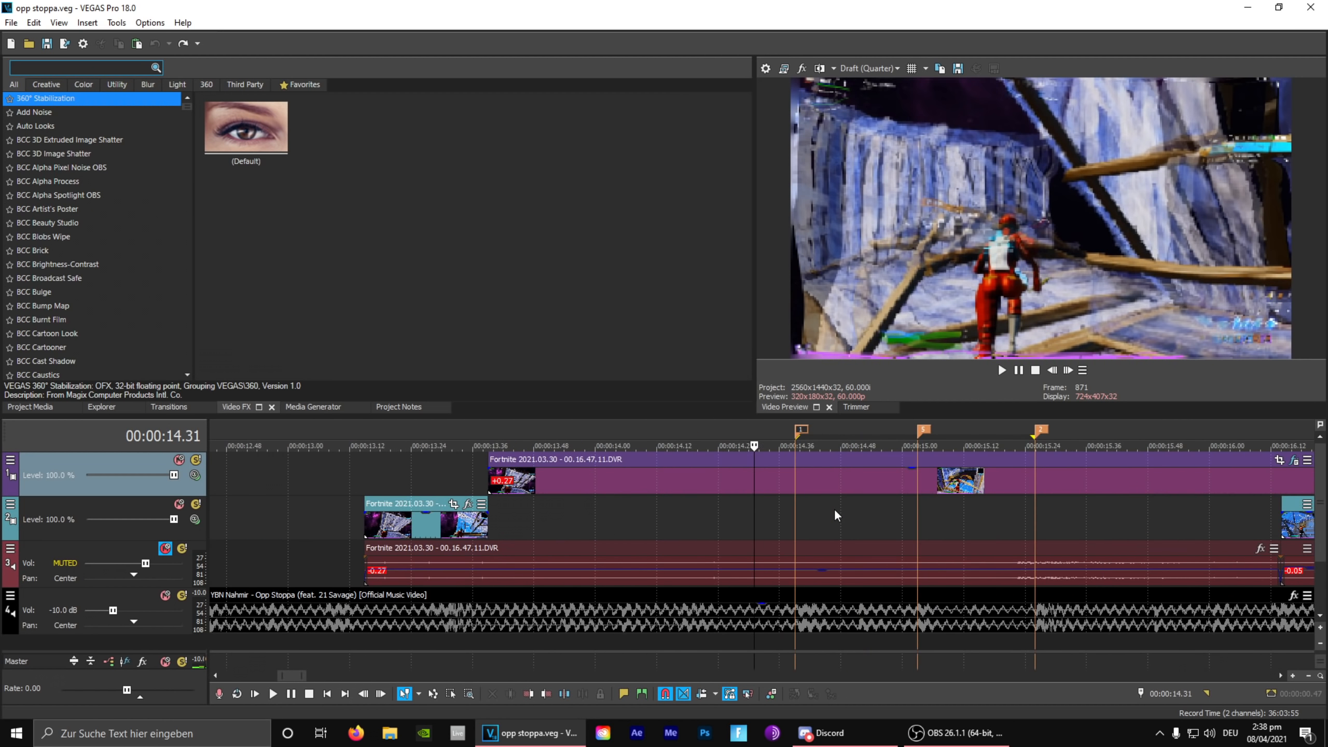
{"action": "left_click", "coordinate": [658, 444]}
{"action": "left_click", "coordinate": [1001, 370]}
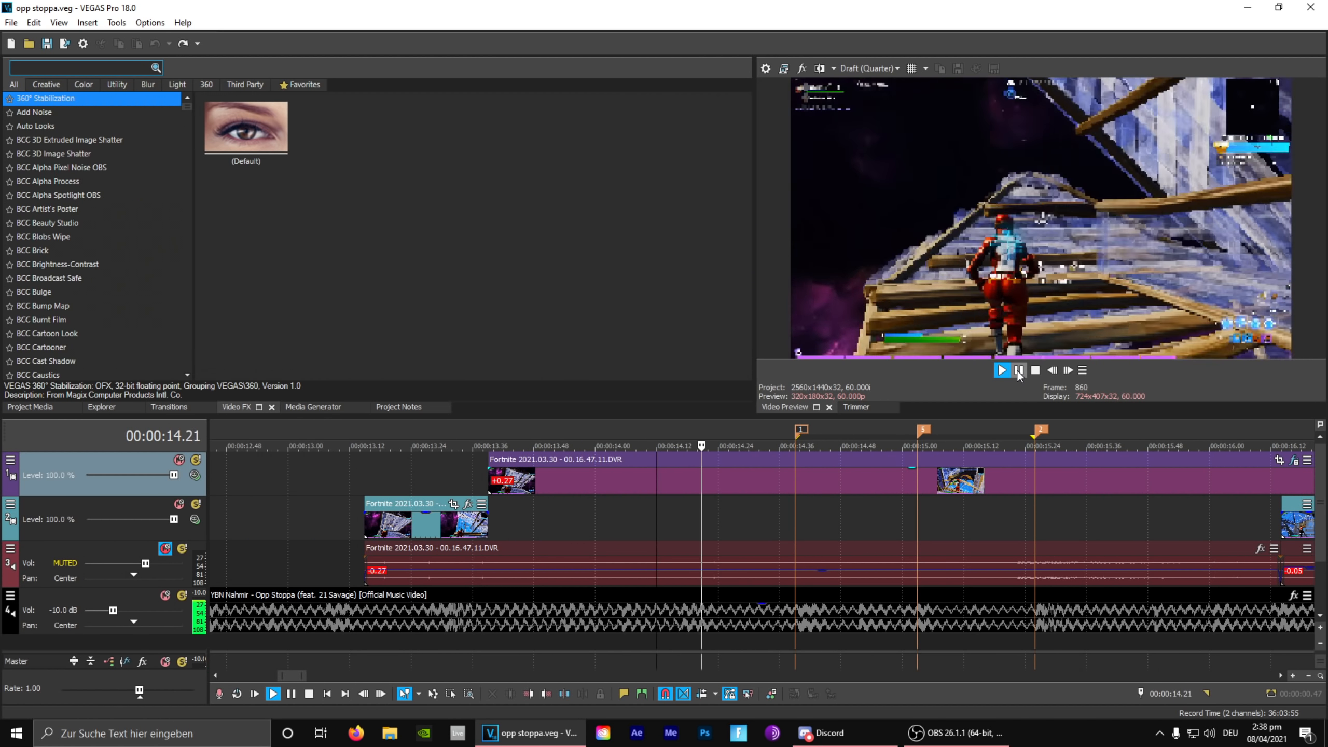
{"action": "left_click", "coordinate": [1018, 370]}
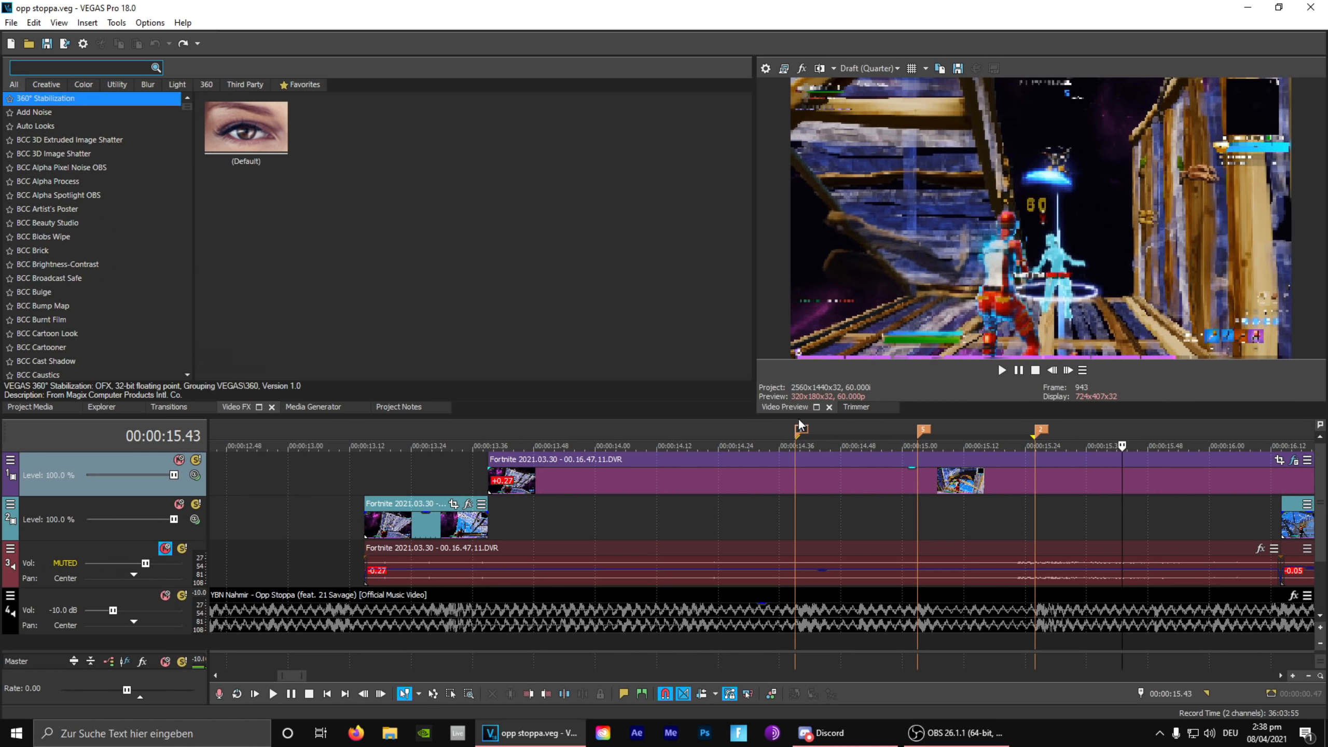
{"action": "left_click", "coordinate": [1038, 429]}
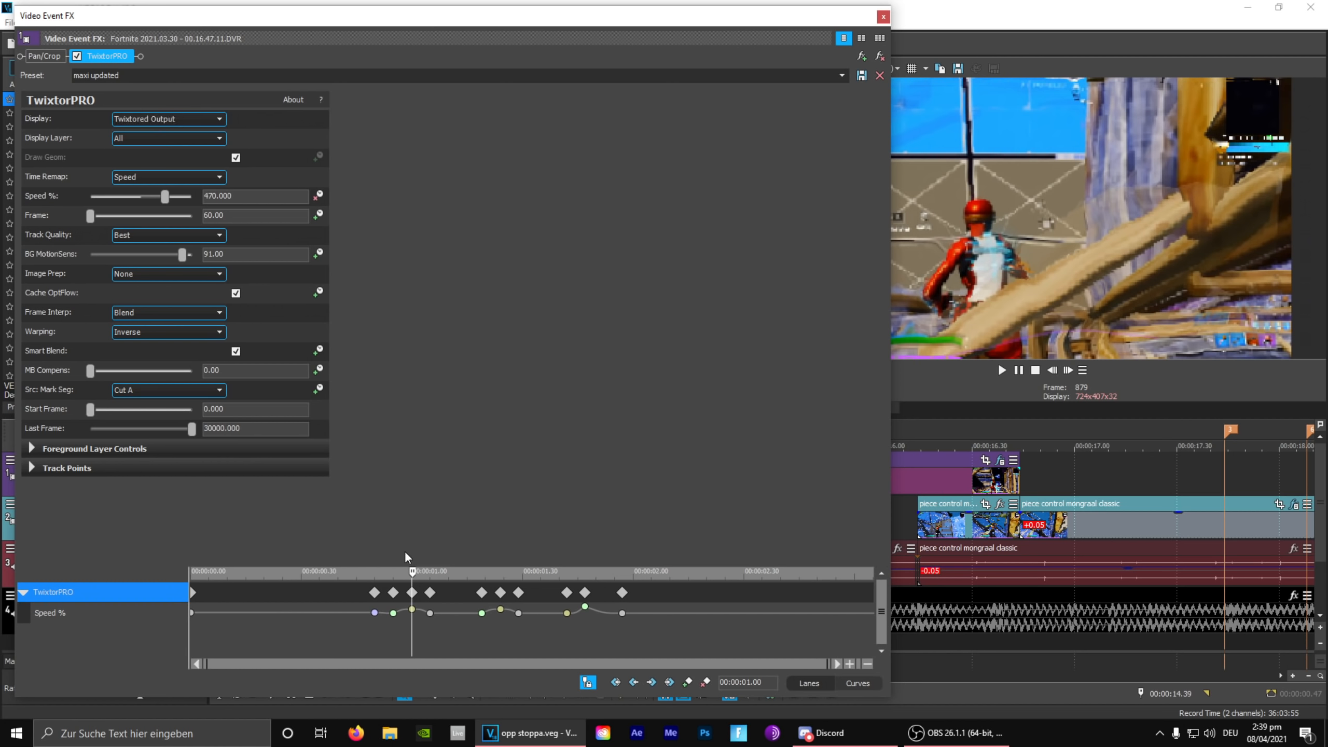
- Highlight the TwixtorPRO keyframe span from 00:00:01.00 back to 00:00:00.50, and clear the selection
{"action": "left_click_drag", "start_coordinate": [412, 586], "coordinate": [374, 583]}
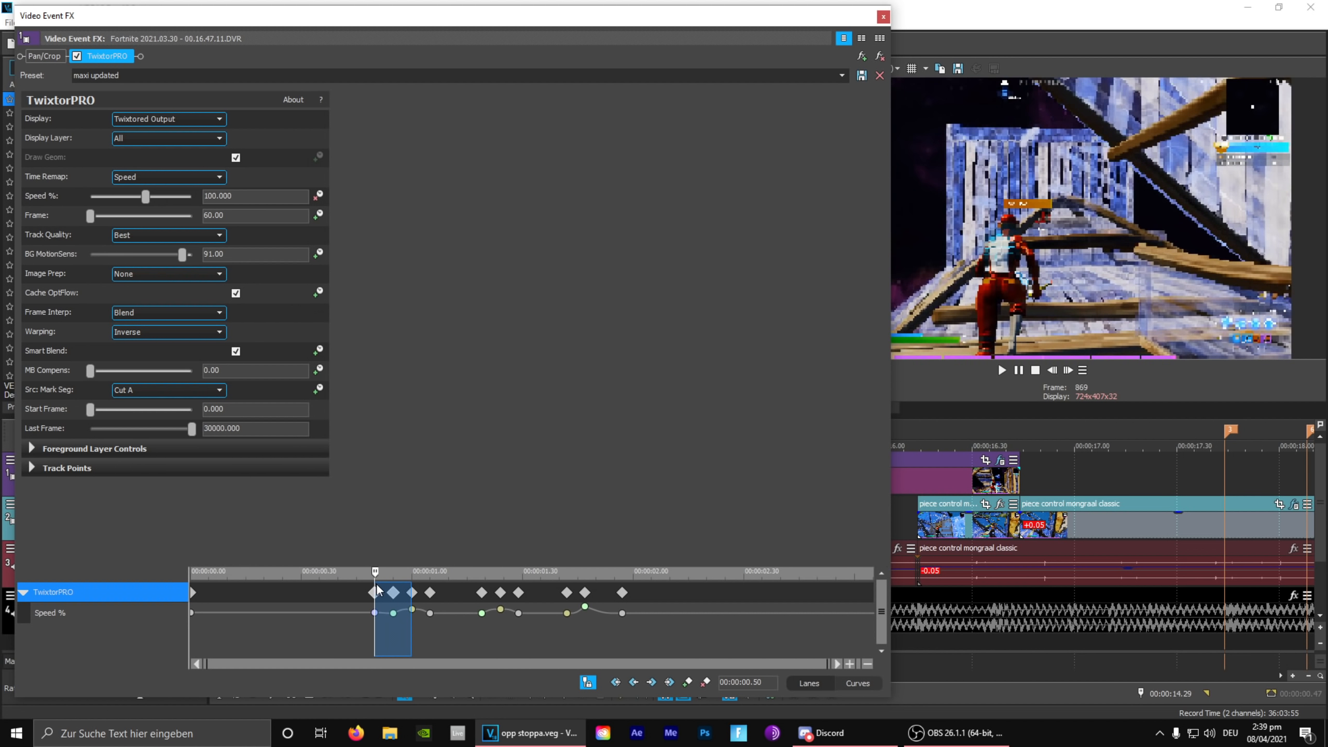
{"action": "left_click", "coordinate": [376, 584]}
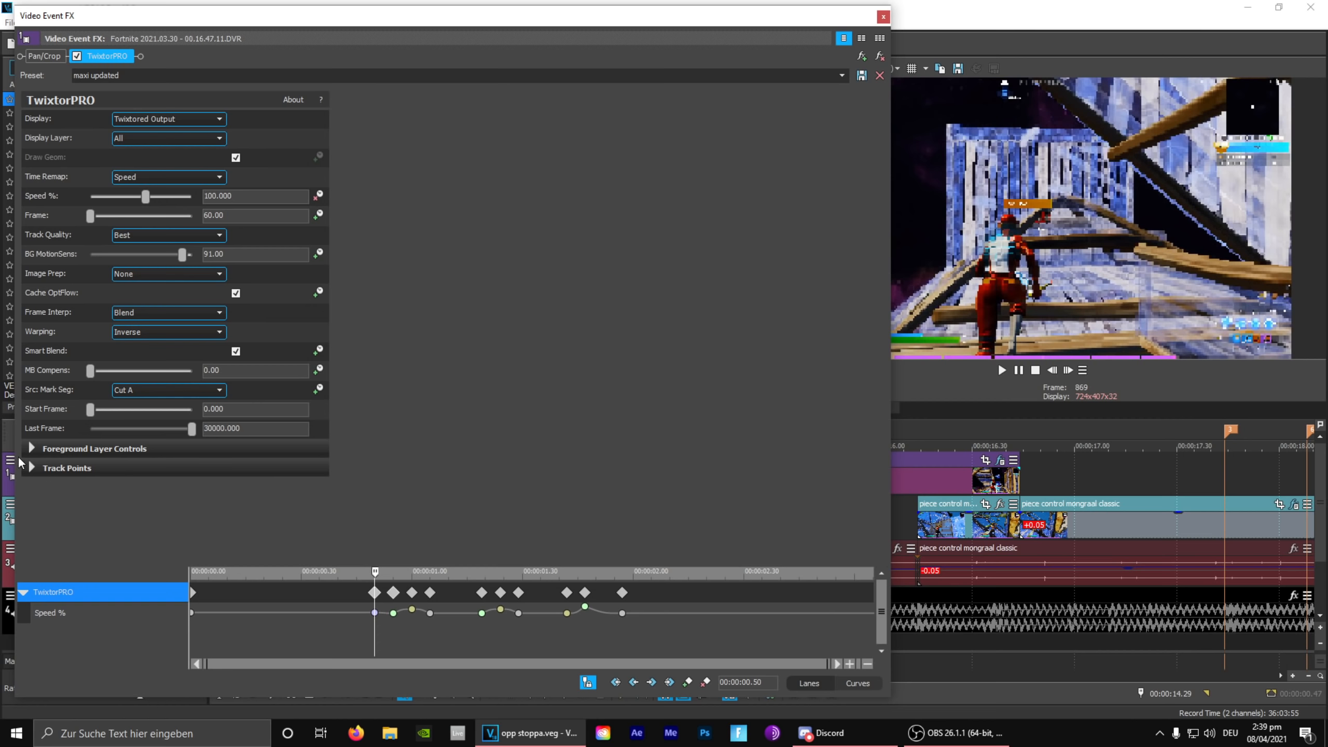
- Review TwixtorPRO's Foreground Layer Controls and Track Points settings, collapse the Foreground Layer Controls, and close the effect window
{"action": "left_click", "coordinate": [56, 451]}
{"action": "scroll", "coordinate": [56, 465], "scroll_direction": "down", "scroll_amount": 3}
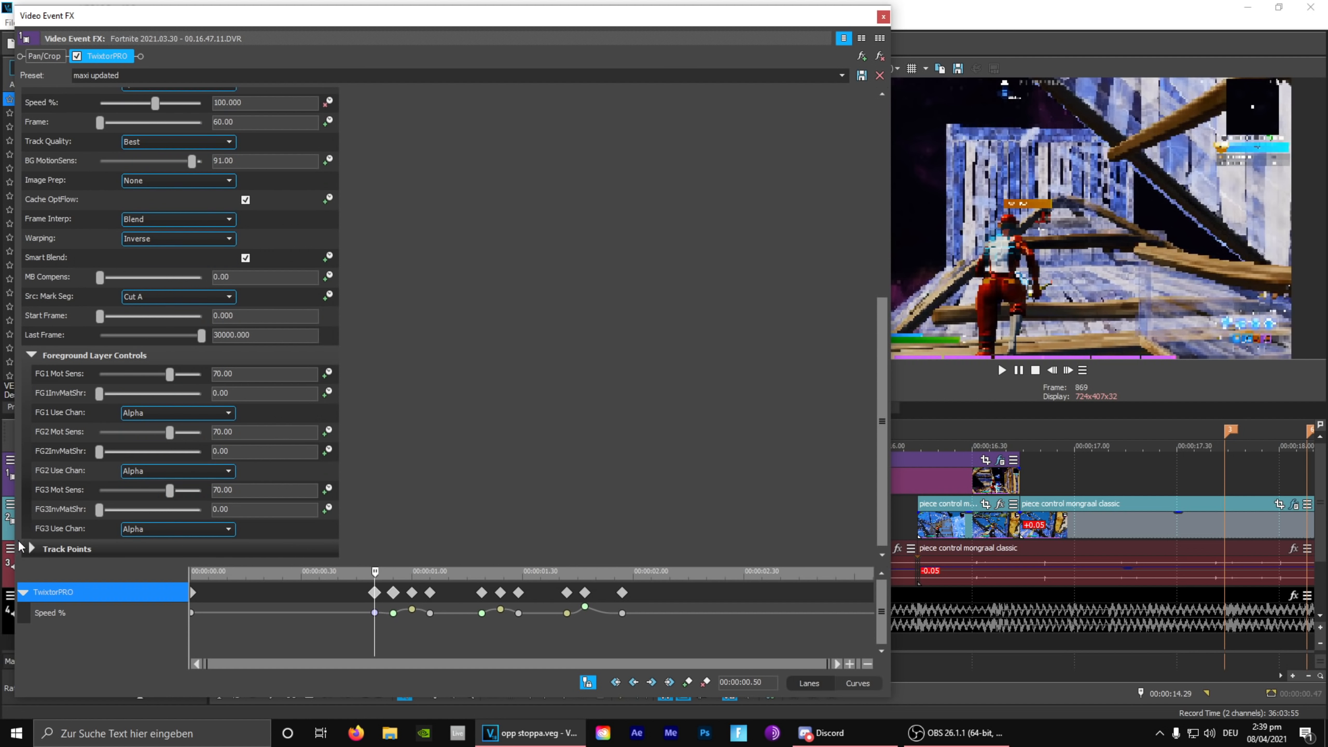
{"action": "left_click", "coordinate": [31, 549]}
{"action": "scroll", "coordinate": [39, 476], "scroll_direction": "down", "scroll_amount": 6}
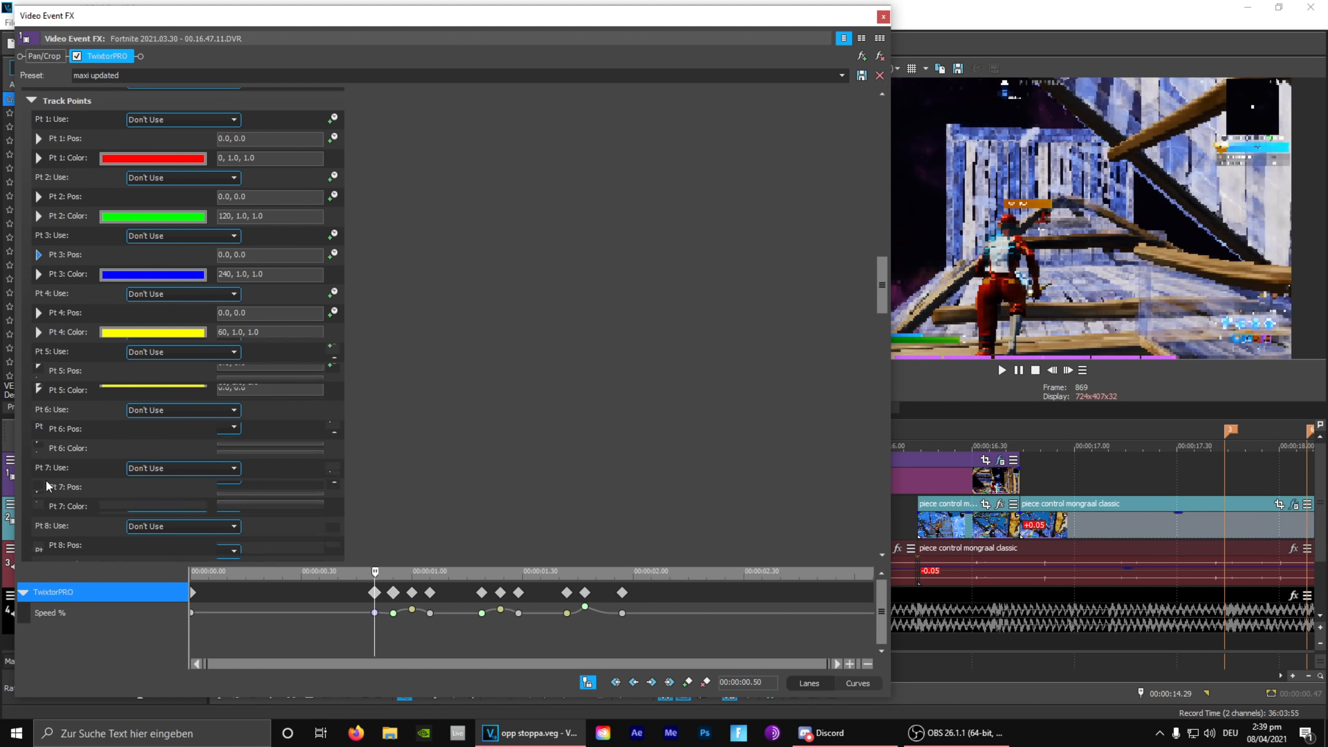
{"action": "scroll", "coordinate": [50, 476], "scroll_direction": "down", "scroll_amount": 5}
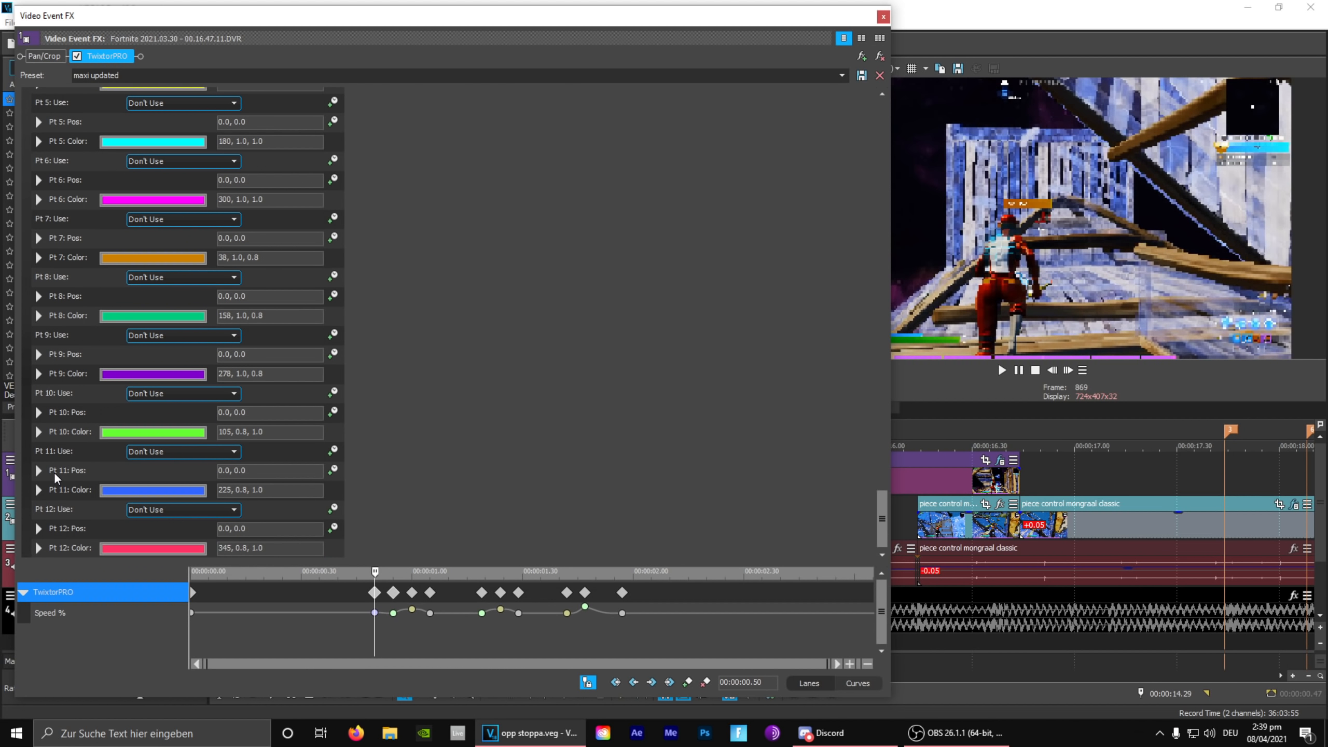
{"action": "scroll", "coordinate": [417, 450], "scroll_direction": "up", "scroll_amount": 15}
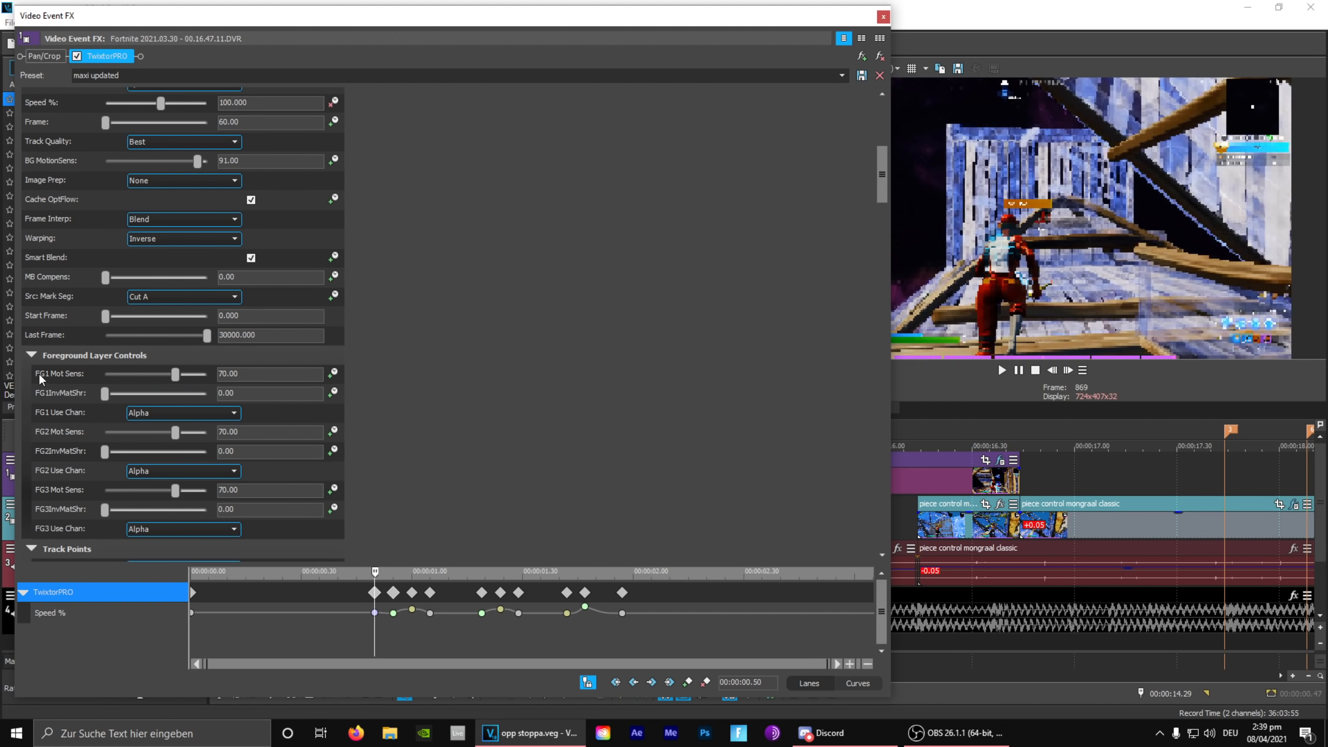
{"action": "left_click", "coordinate": [32, 356]}
{"action": "scroll", "coordinate": [418, 371], "scroll_direction": "up", "scroll_amount": 3}
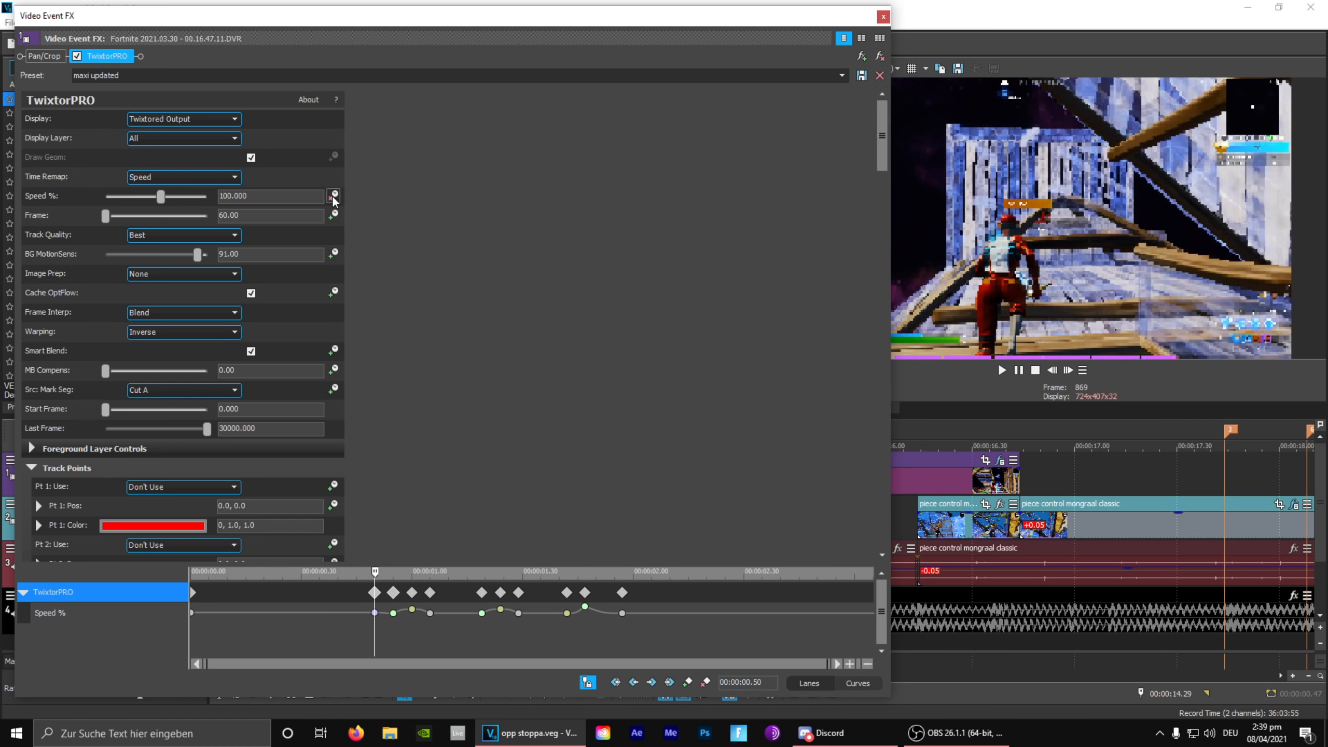
{"action": "left_click", "coordinate": [882, 18]}
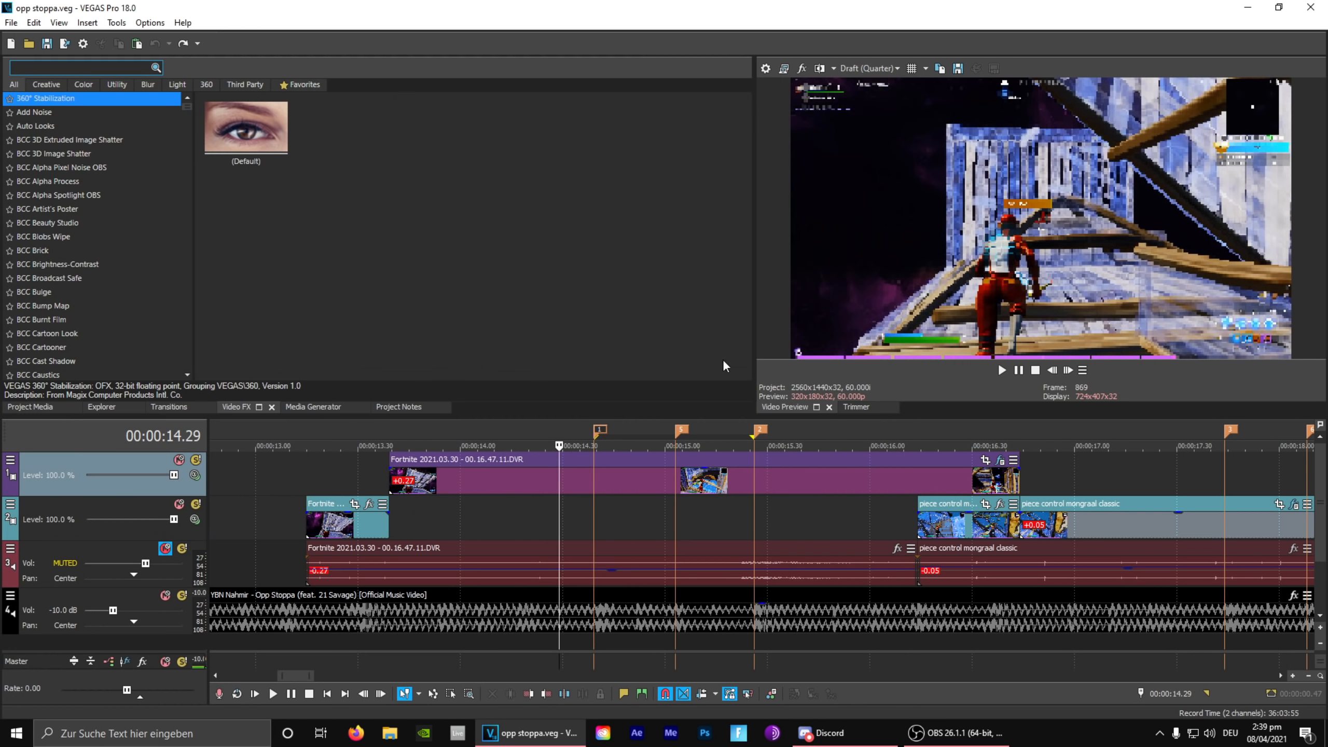
- Check the first clip's frames at markers 1, 5 and 2, and return the playhead to marker 1
{"action": "left_click", "coordinate": [594, 438]}
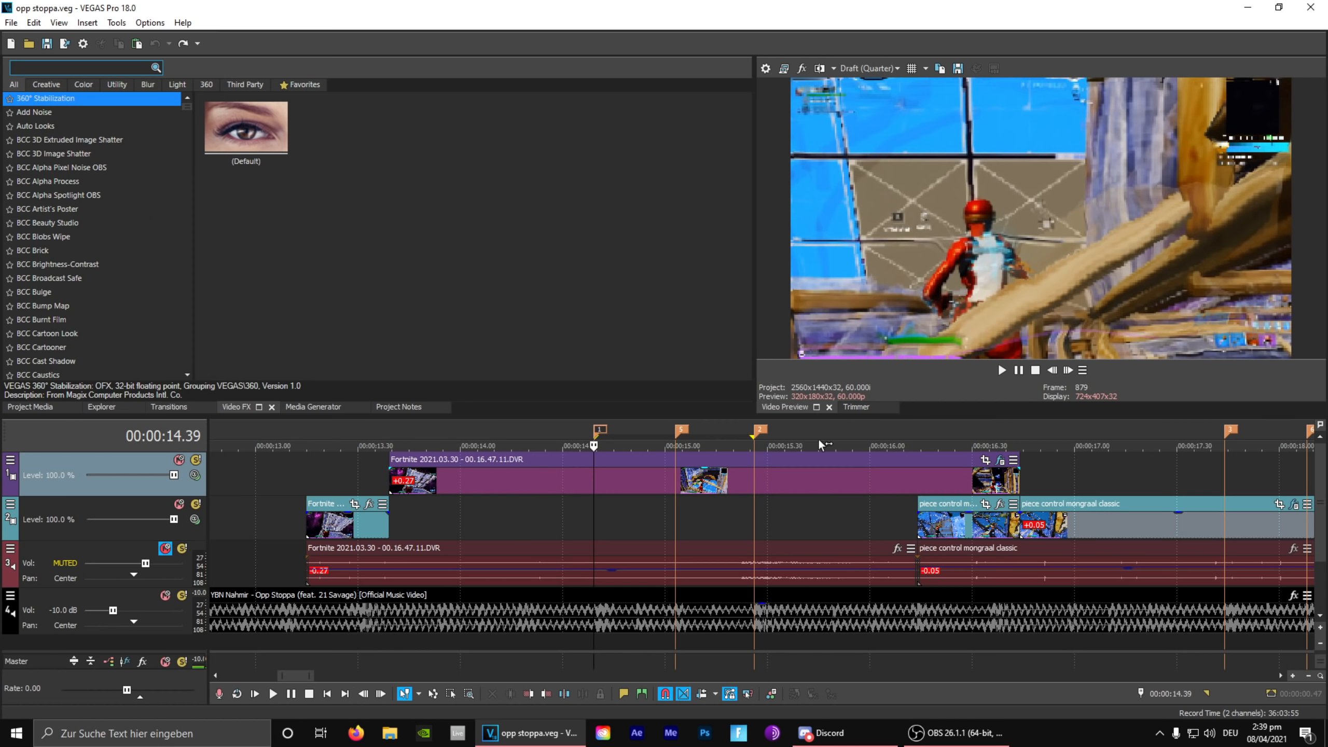
{"action": "left_click", "coordinate": [680, 431]}
{"action": "left_click", "coordinate": [757, 431]}
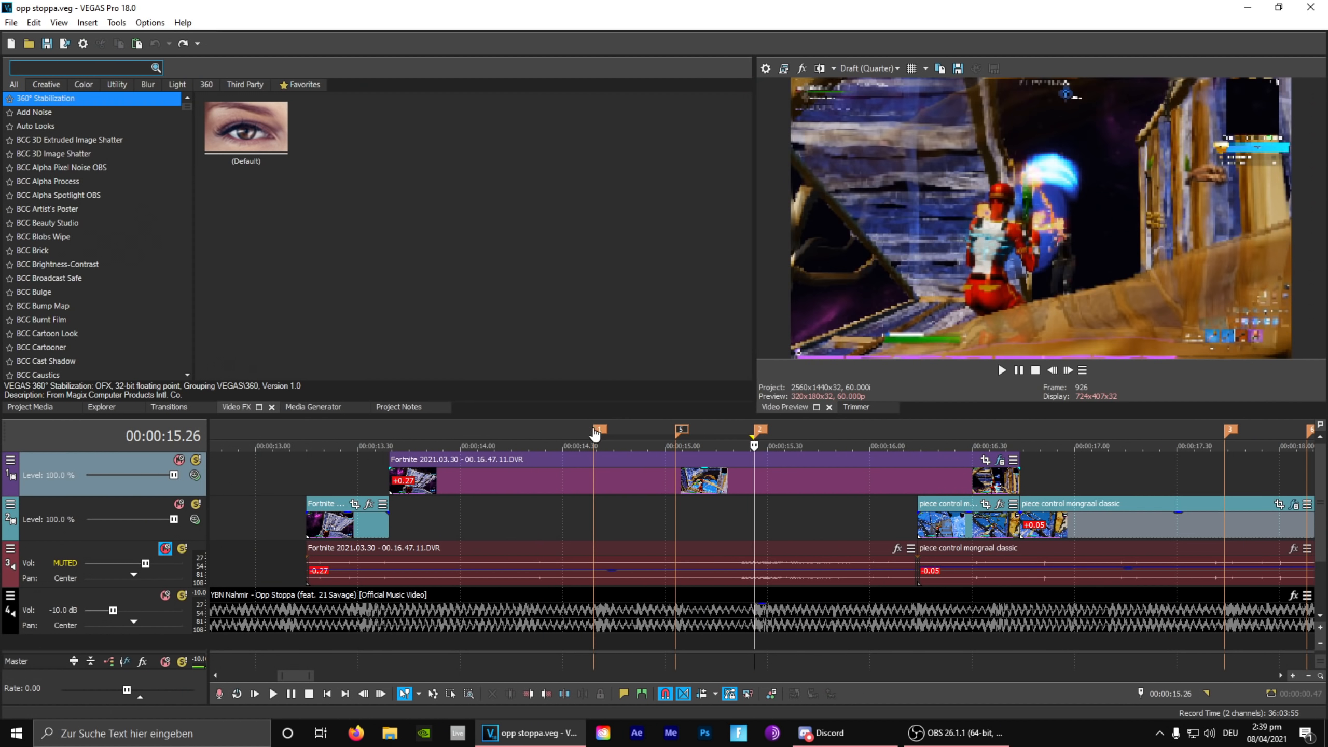
{"action": "left_click", "coordinate": [599, 430]}
- Open the first clip's TwixtorPRO effect, and step back from the 00:00:01.00 keyframe to the Speed % keyframe at 00:00:00.55
{"action": "left_click", "coordinate": [1000, 461]}
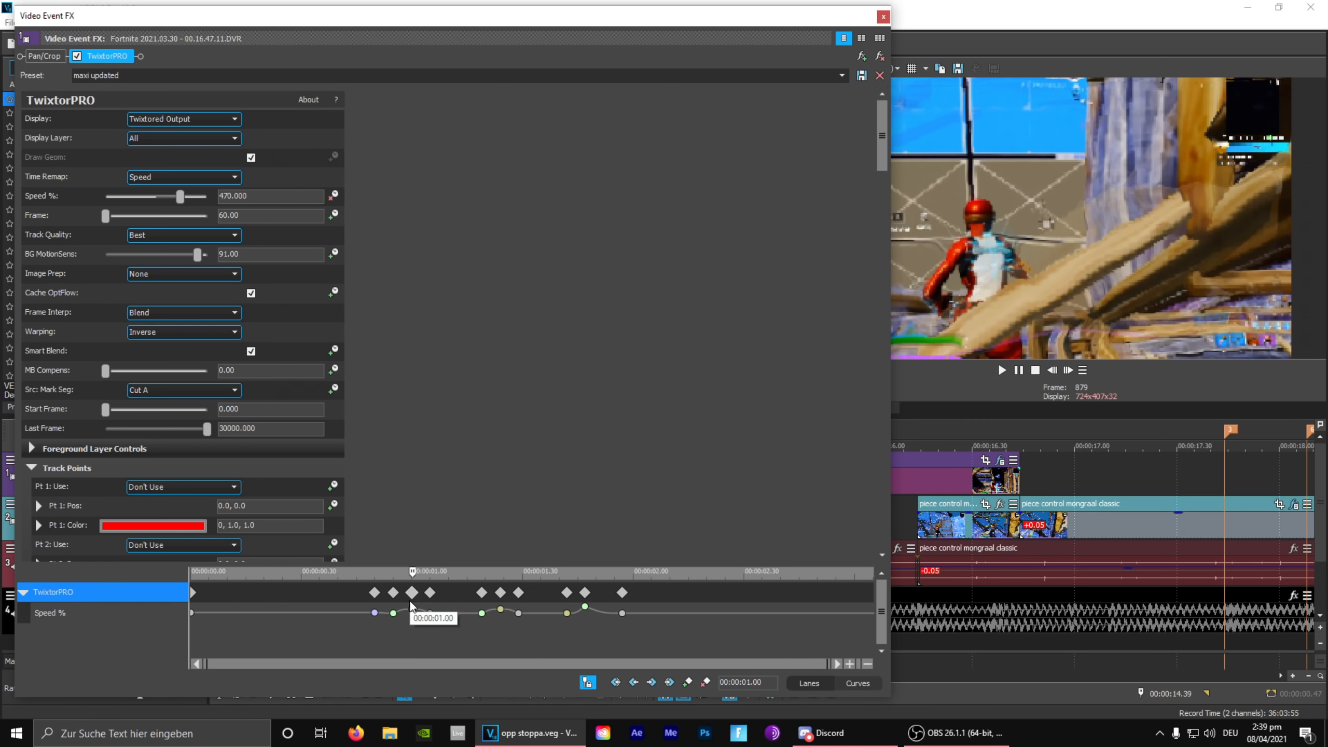
{"action": "key", "text": "Left"}
{"action": "key", "text": "Left"}
{"action": "key", "text": "Left"}
{"action": "key", "text": "Left"}
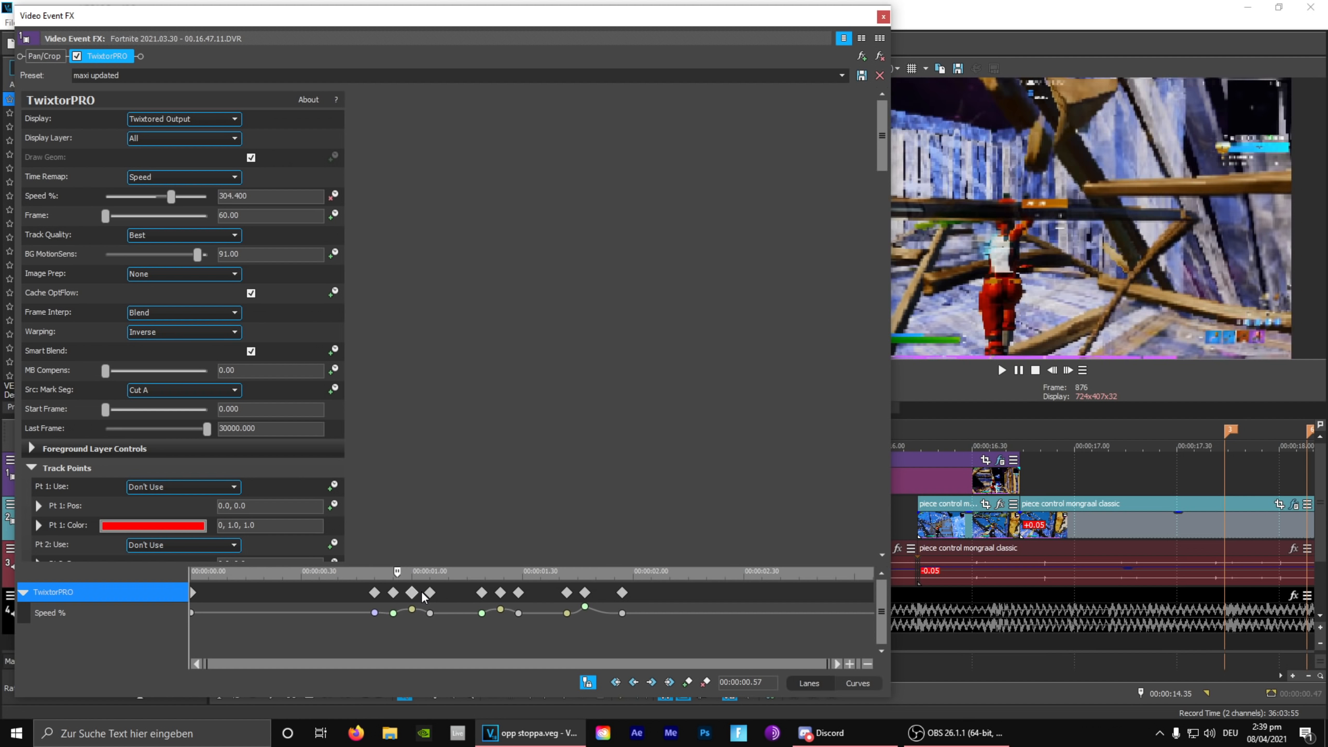
{"action": "left_click", "coordinate": [393, 613]}
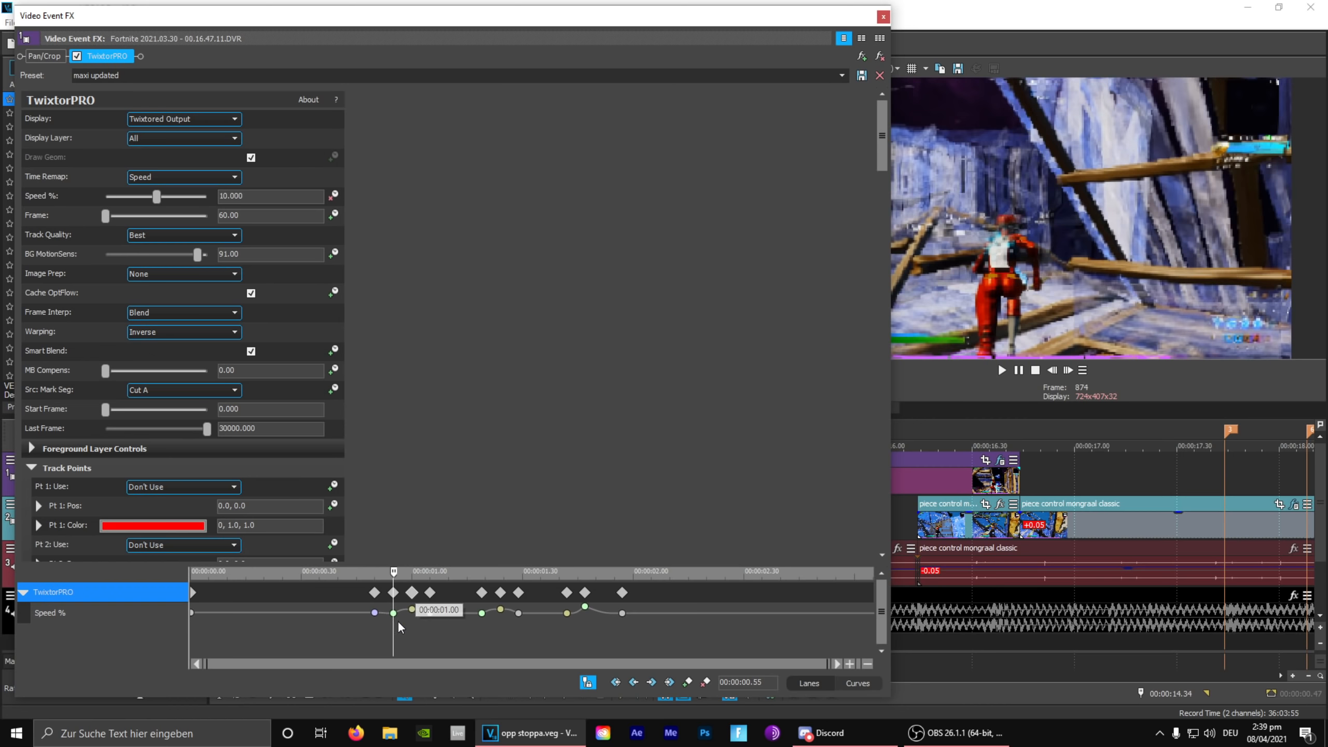
- Return to the TwixtorPRO keyframe at 00:00:01.00, and step five frames forward from it
{"action": "left_click", "coordinate": [412, 593]}
{"action": "key", "text": "Right"}
{"action": "key", "text": "Right"}
{"action": "key", "text": "Right"}
{"action": "key", "text": "Right"}
{"action": "key", "text": "Right"}
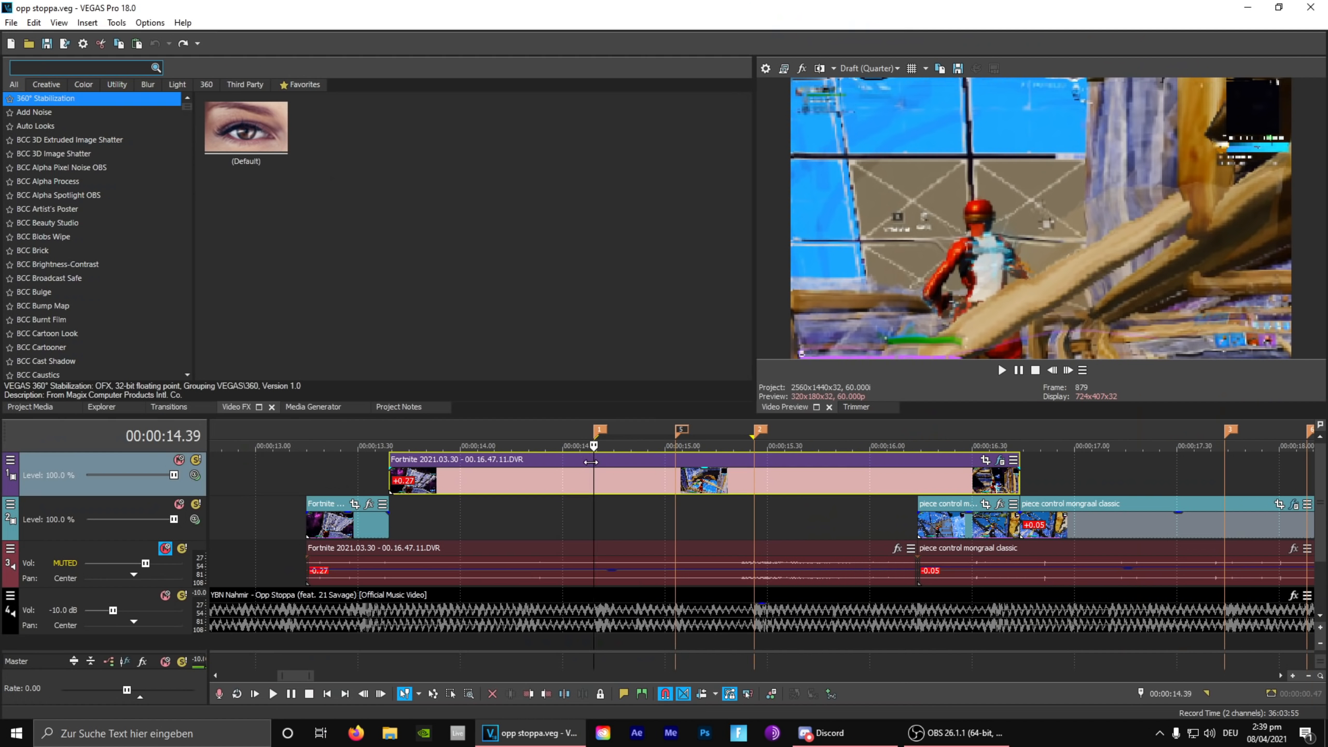
- Reopen the first clip's TwixtorPRO effect, and scrub its keyframe timeline back to 00:00:00.46, ahead of the first speed ramp
{"action": "scroll", "coordinate": [583, 482], "scroll_direction": "up", "scroll_amount": 2}
{"action": "scroll", "coordinate": [795, 476], "scroll_direction": "down", "scroll_amount": 1}
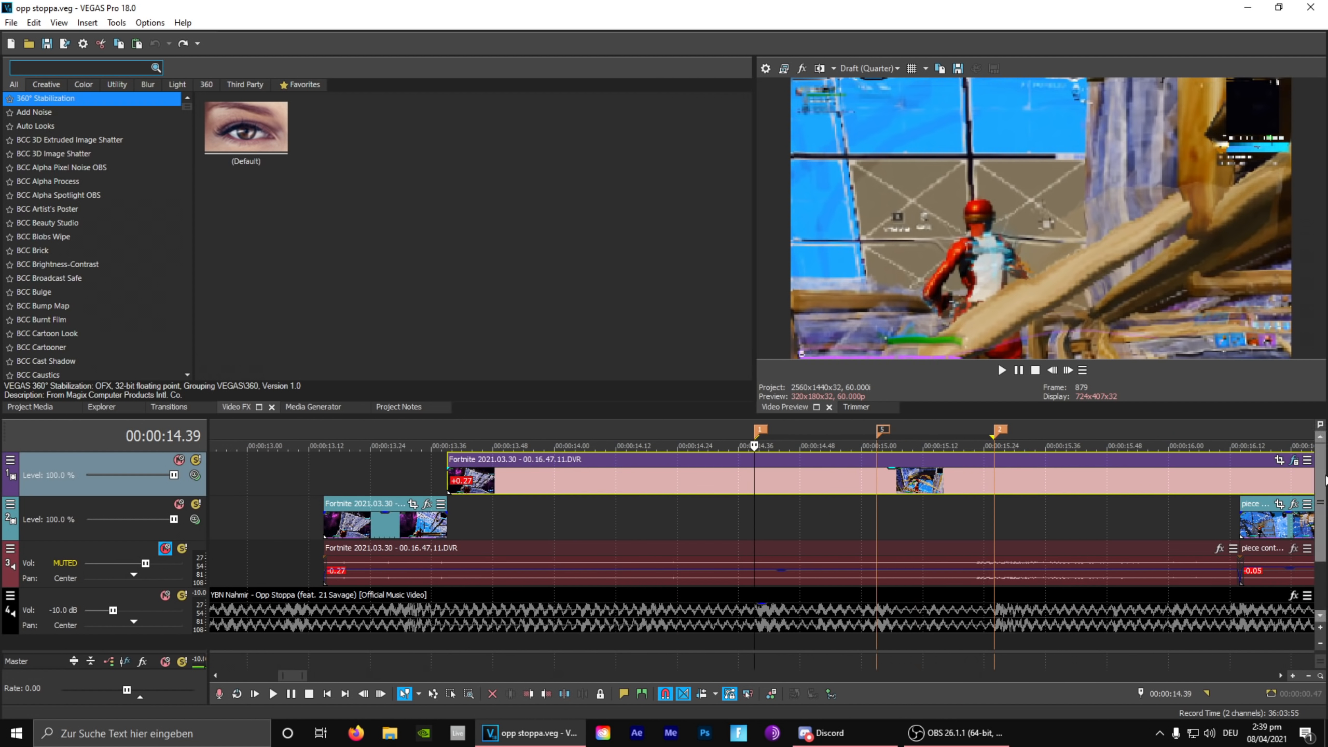
{"action": "left_click", "coordinate": [1294, 460]}
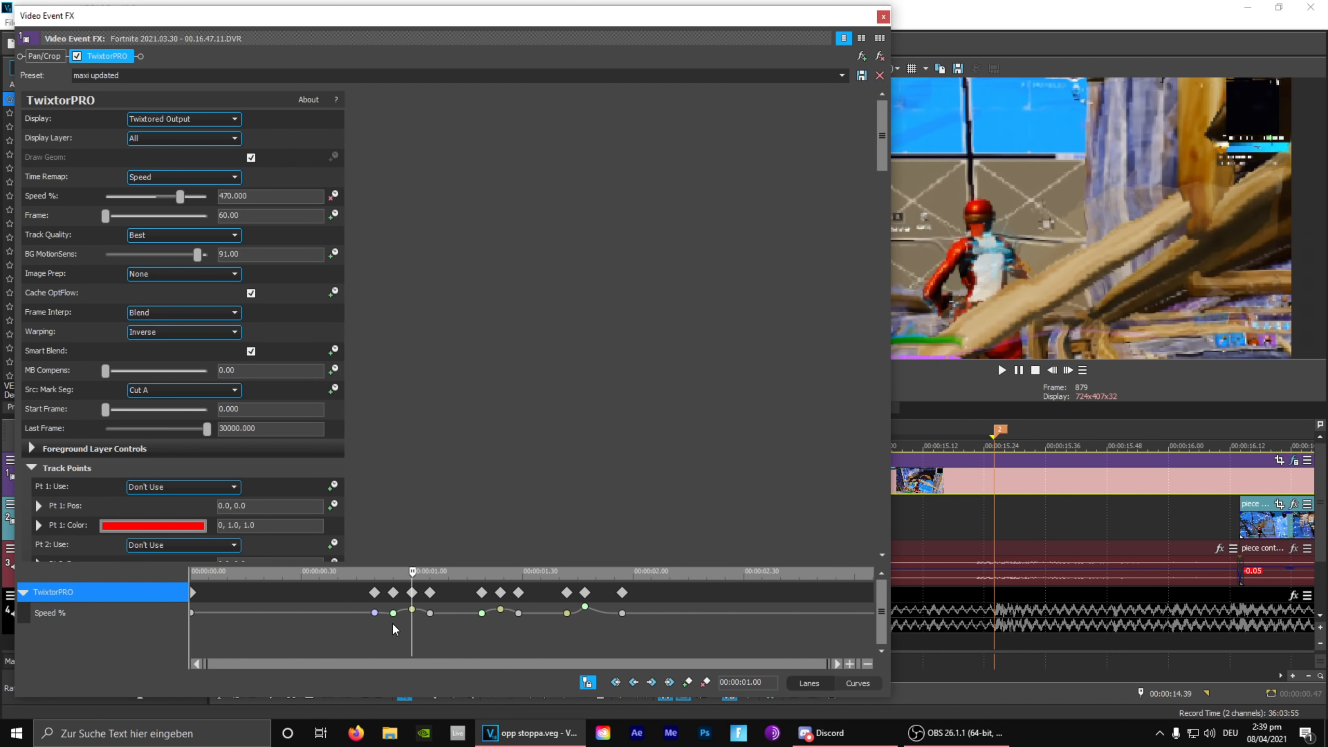
{"action": "left_click_drag", "start_coordinate": [392, 623], "coordinate": [359, 624]}
{"action": "left_click", "coordinate": [251, 633]}
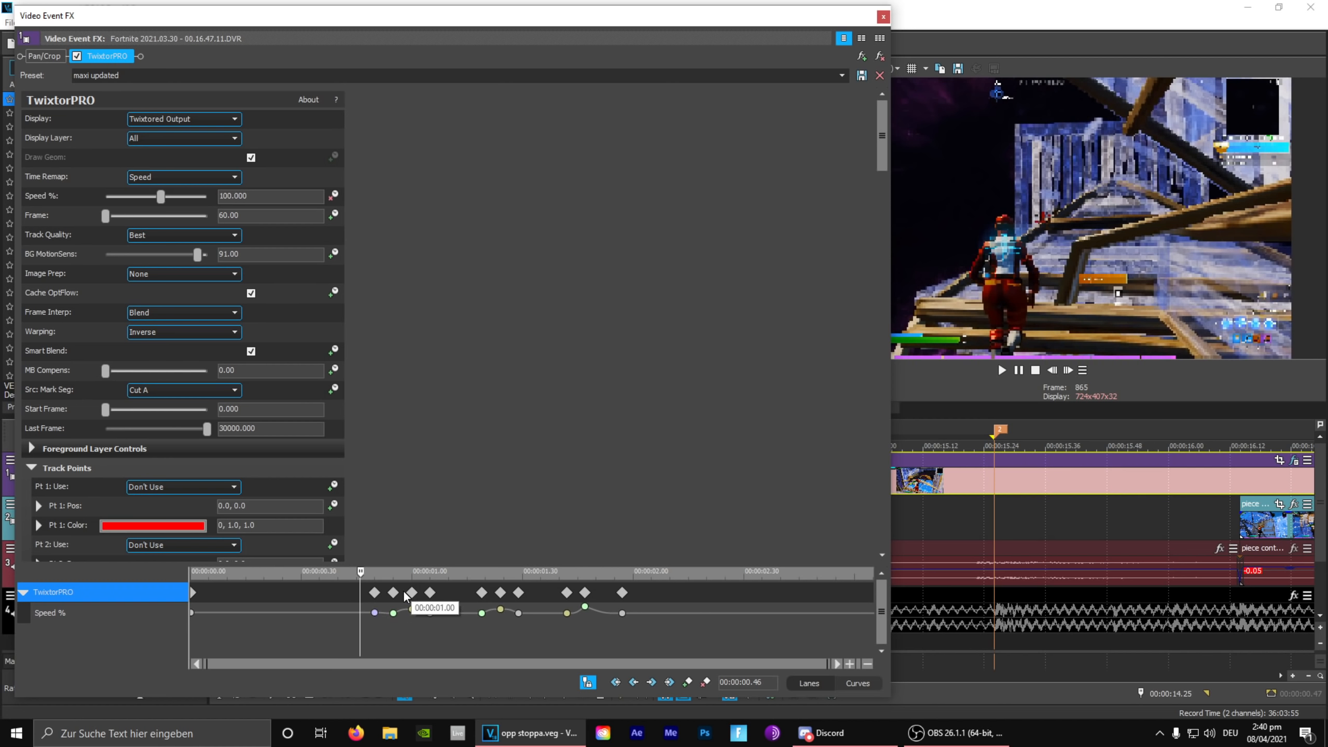
- Step frame by frame from the 00:00:01.00 keyframe back to 00:00:00.50, and inspect the Speed % keyframe there
{"action": "left_click", "coordinate": [407, 592]}
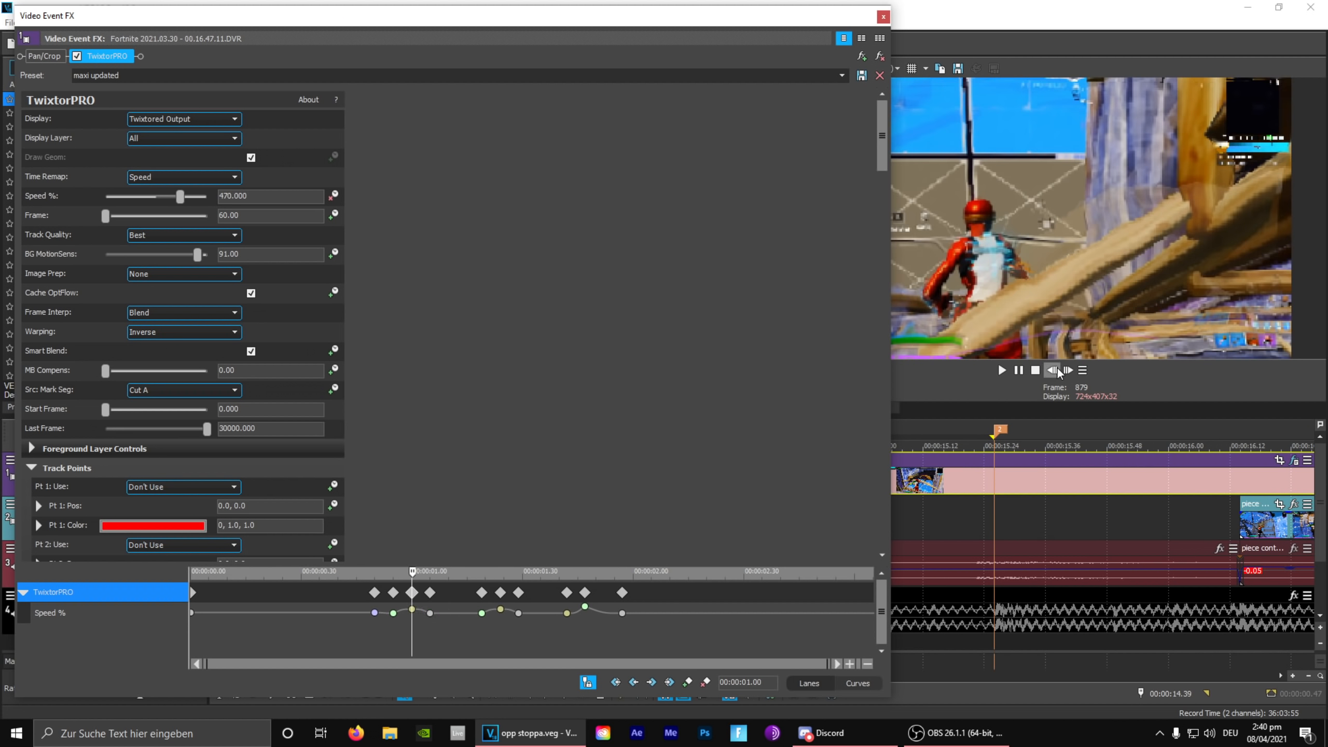
{"action": "left_click", "coordinate": [1055, 370]}
{"action": "left_click", "coordinate": [1055, 370]}
{"action": "left_click", "coordinate": [1055, 370]}
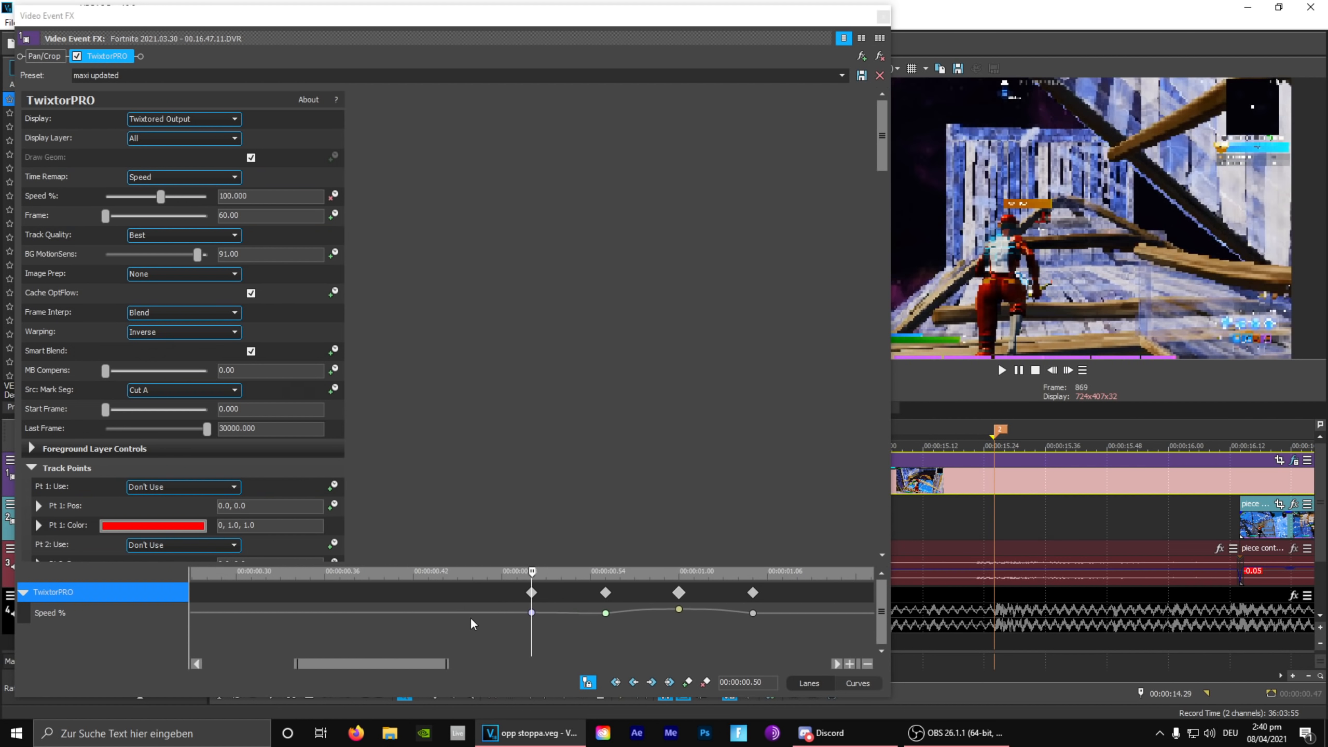
{"action": "left_click", "coordinate": [532, 613]}
{"action": "mouse_move", "coordinate": [531, 612]}
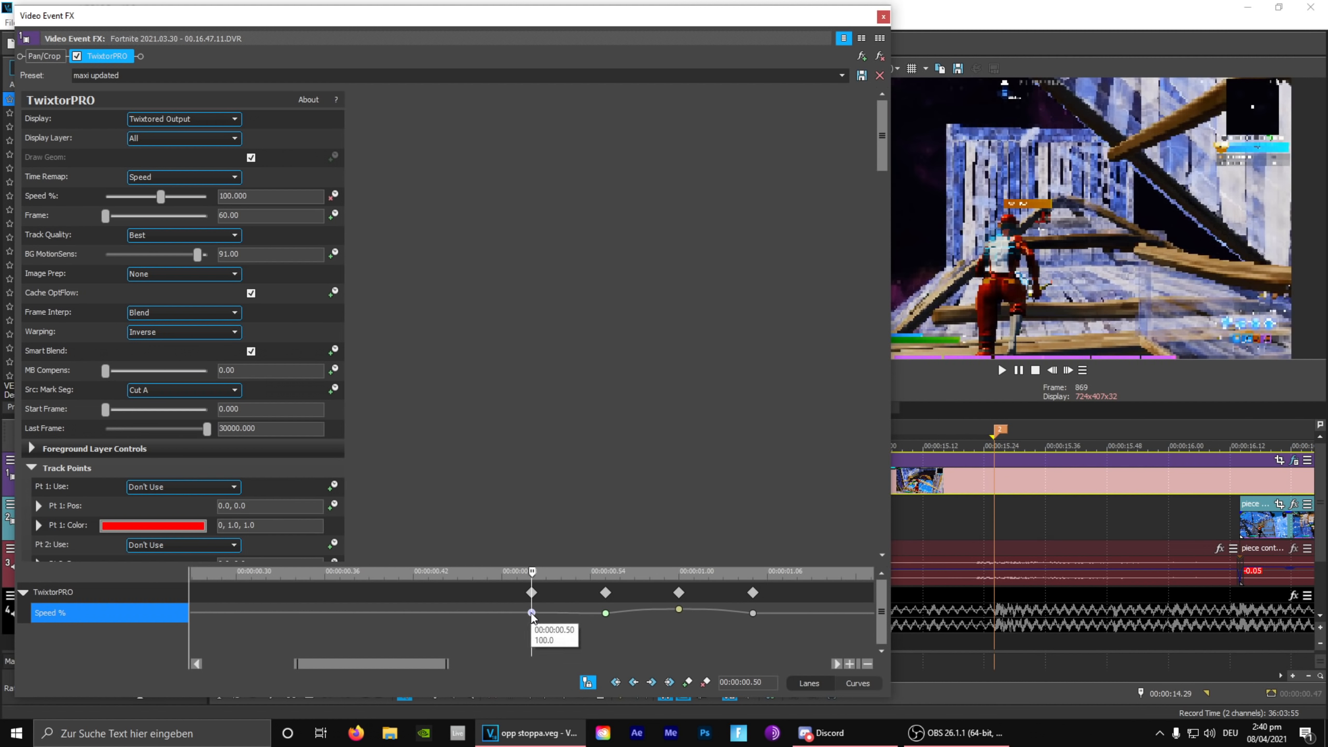
- Highlight the first speed ramp's four keyframes up to 00:00:01.07, and clear the selection by returning to the 00:00:01.00 keyframe
{"action": "scroll", "coordinate": [532, 613], "scroll_direction": "down", "scroll_amount": 2}
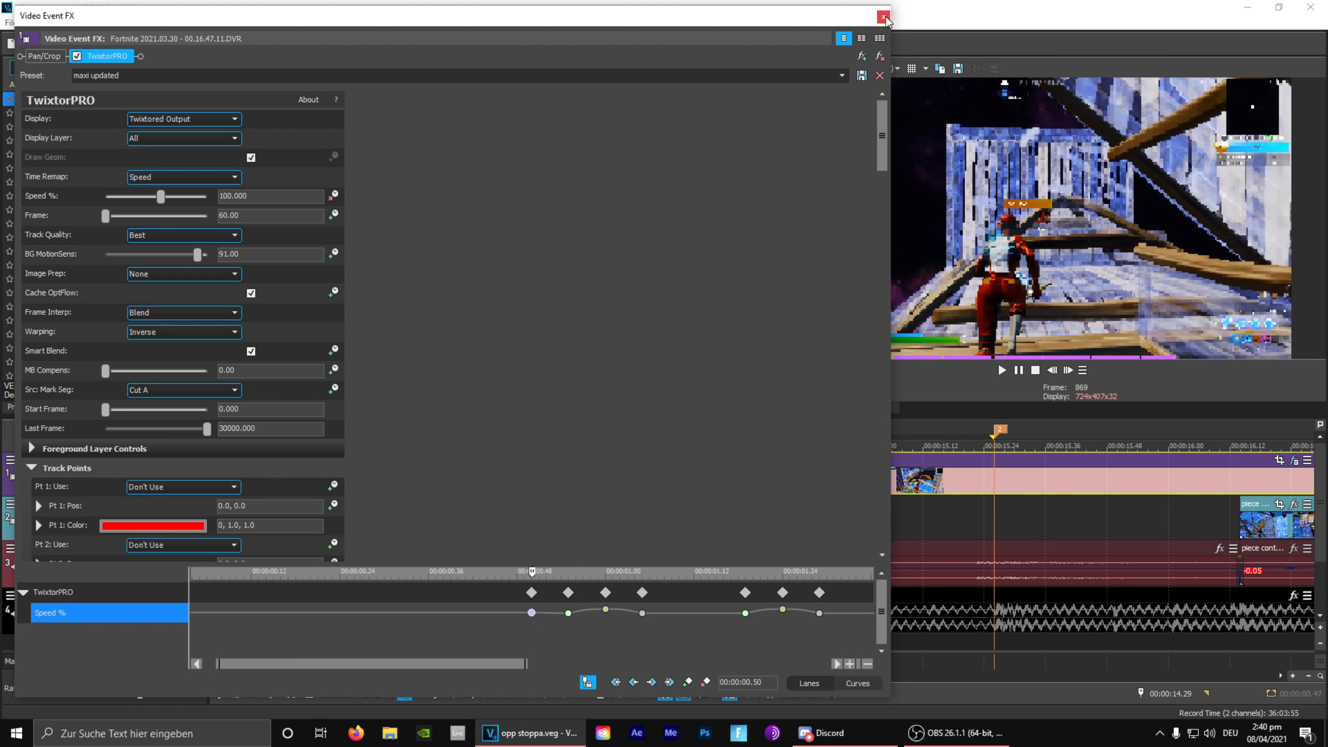
{"action": "left_click_drag", "start_coordinate": [497, 596], "coordinate": [657, 603]}
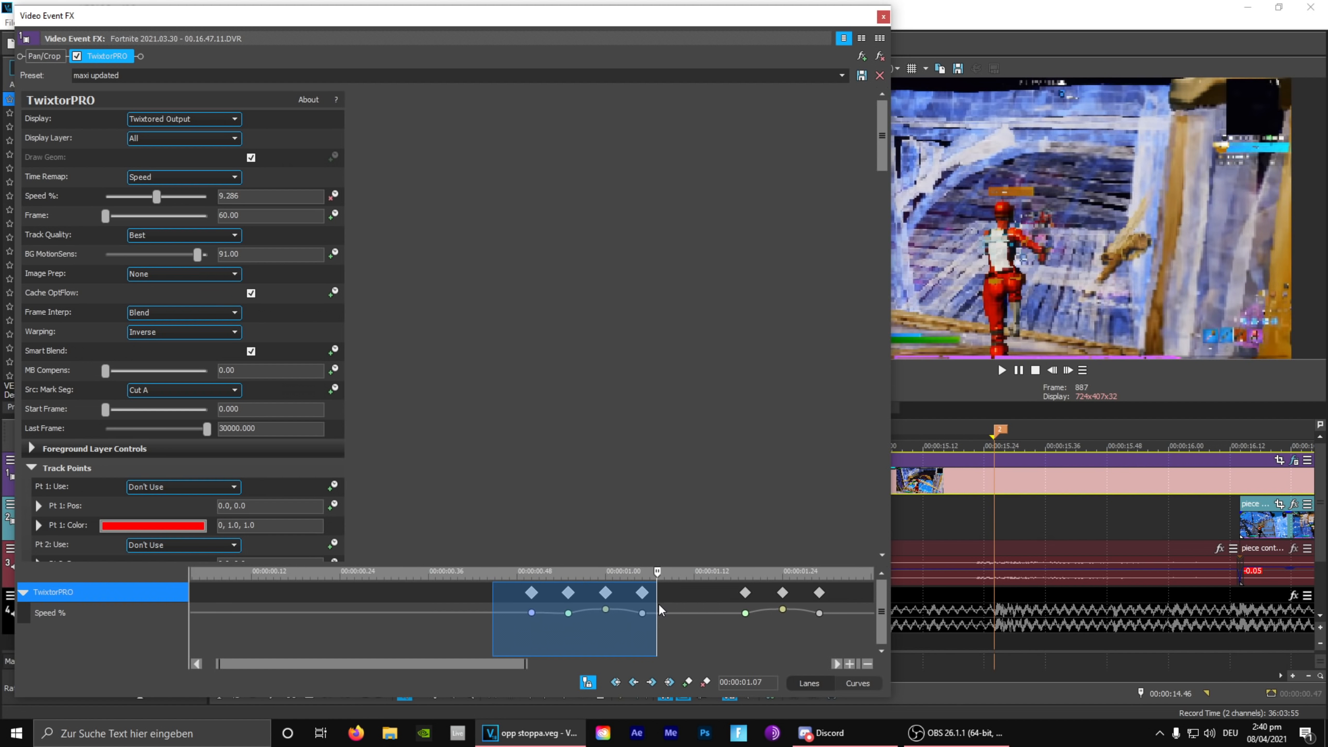
{"action": "left_click", "coordinate": [606, 595]}
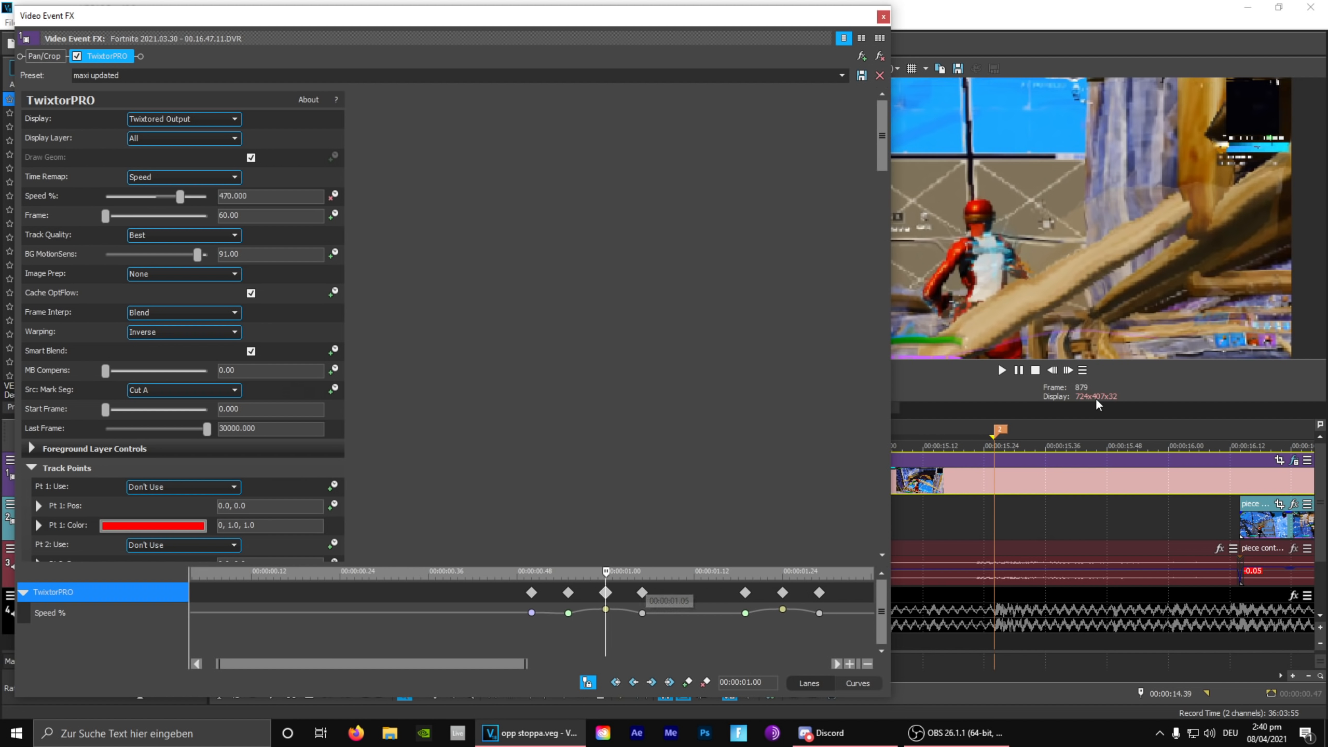
- Step three frames forward from the 00:00:01.00 keyframe, return to it, and inspect the Speed % keyframe at 00:00:00.55
{"action": "left_click", "coordinate": [1066, 370]}
{"action": "left_click", "coordinate": [1066, 370]}
{"action": "left_click", "coordinate": [1065, 370]}
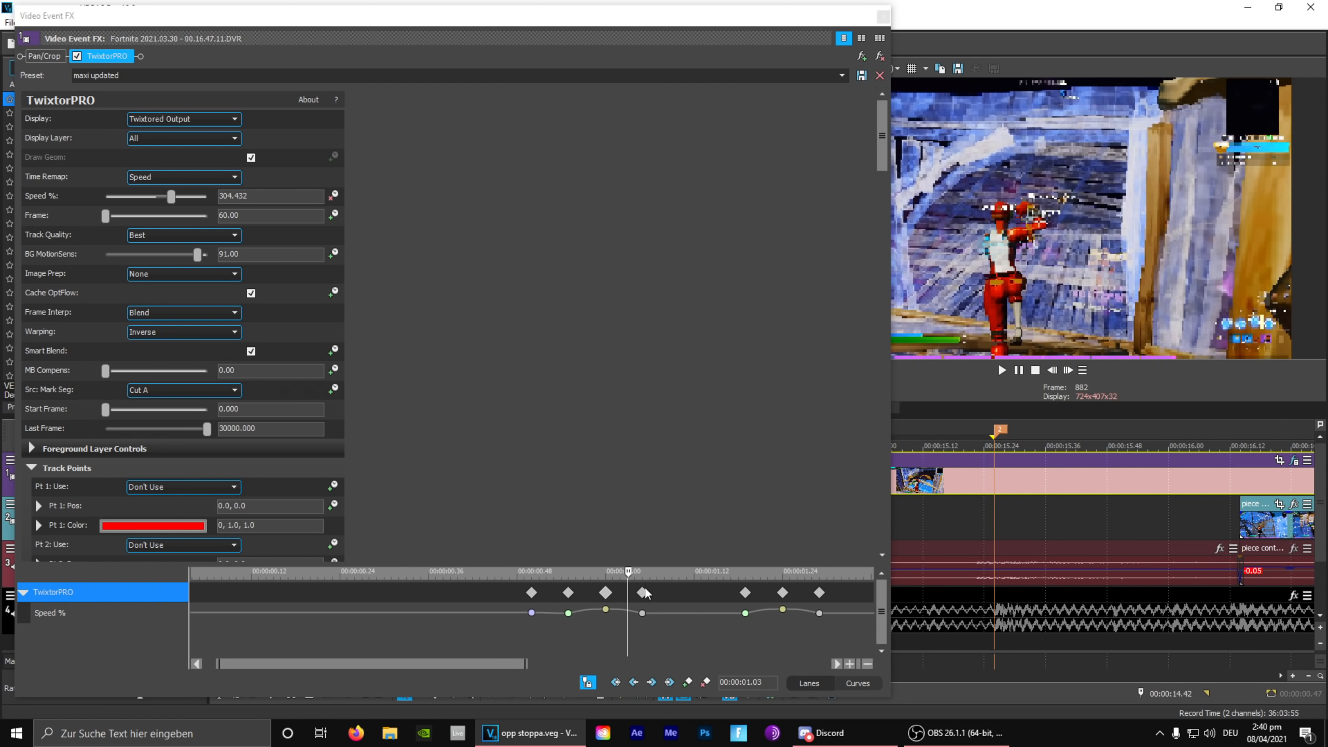
{"action": "left_click", "coordinate": [606, 593]}
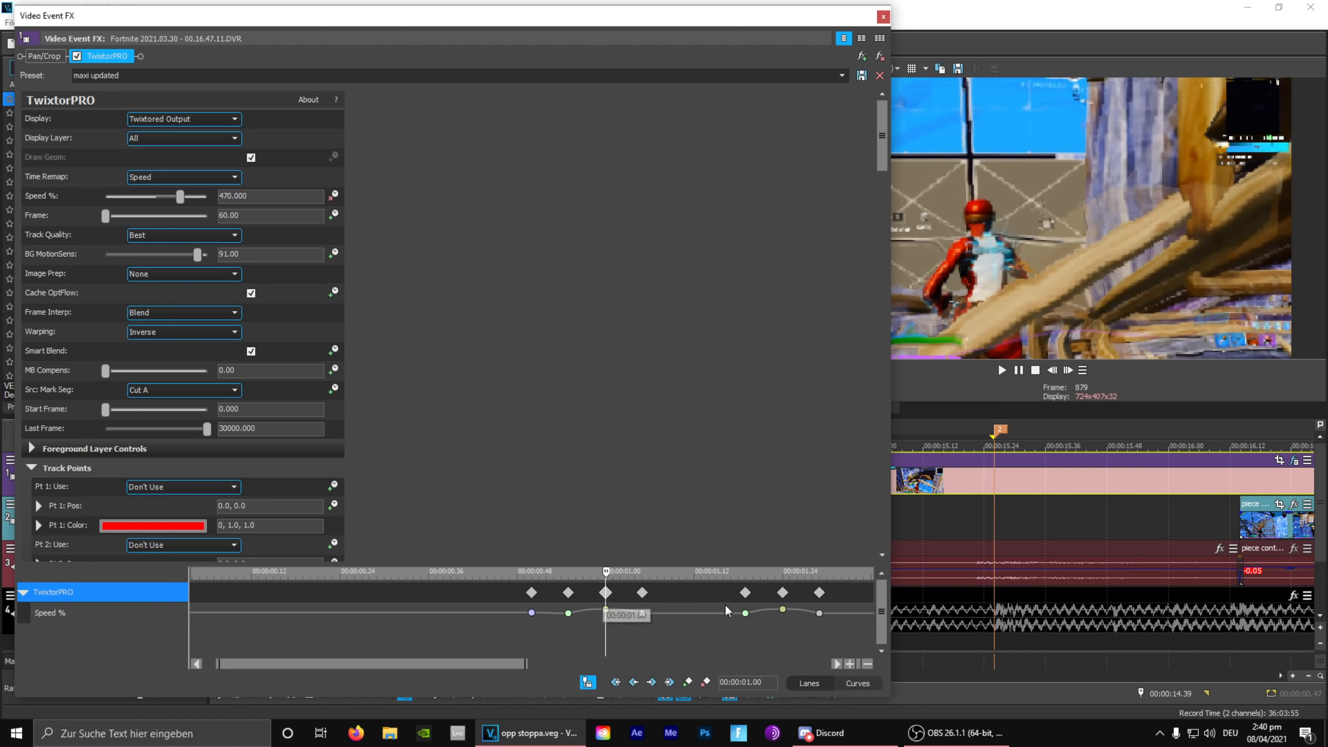
{"action": "left_click", "coordinate": [577, 612]}
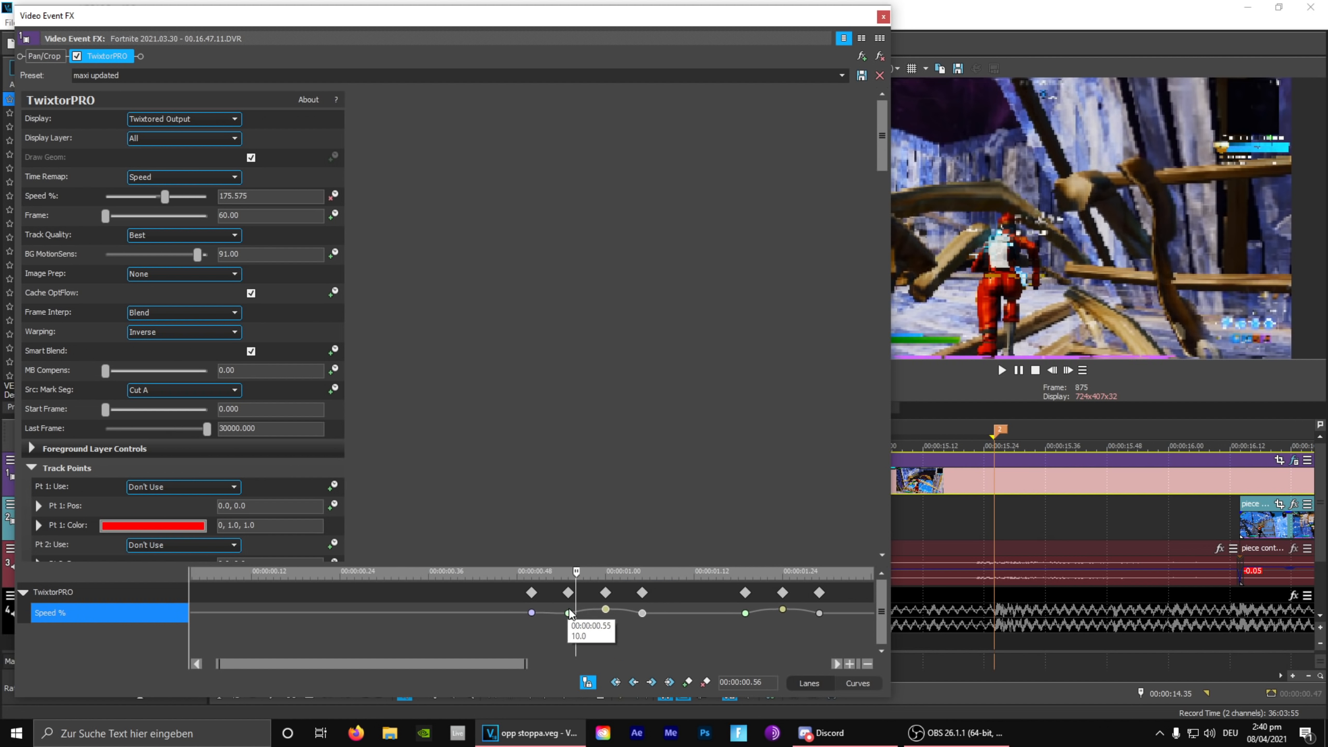
- Inspect the Speed % values of the keyframes at 00:00:01.00 and 00:00:01.24 in the first two speed ramps
{"action": "left_click", "coordinate": [605, 609]}
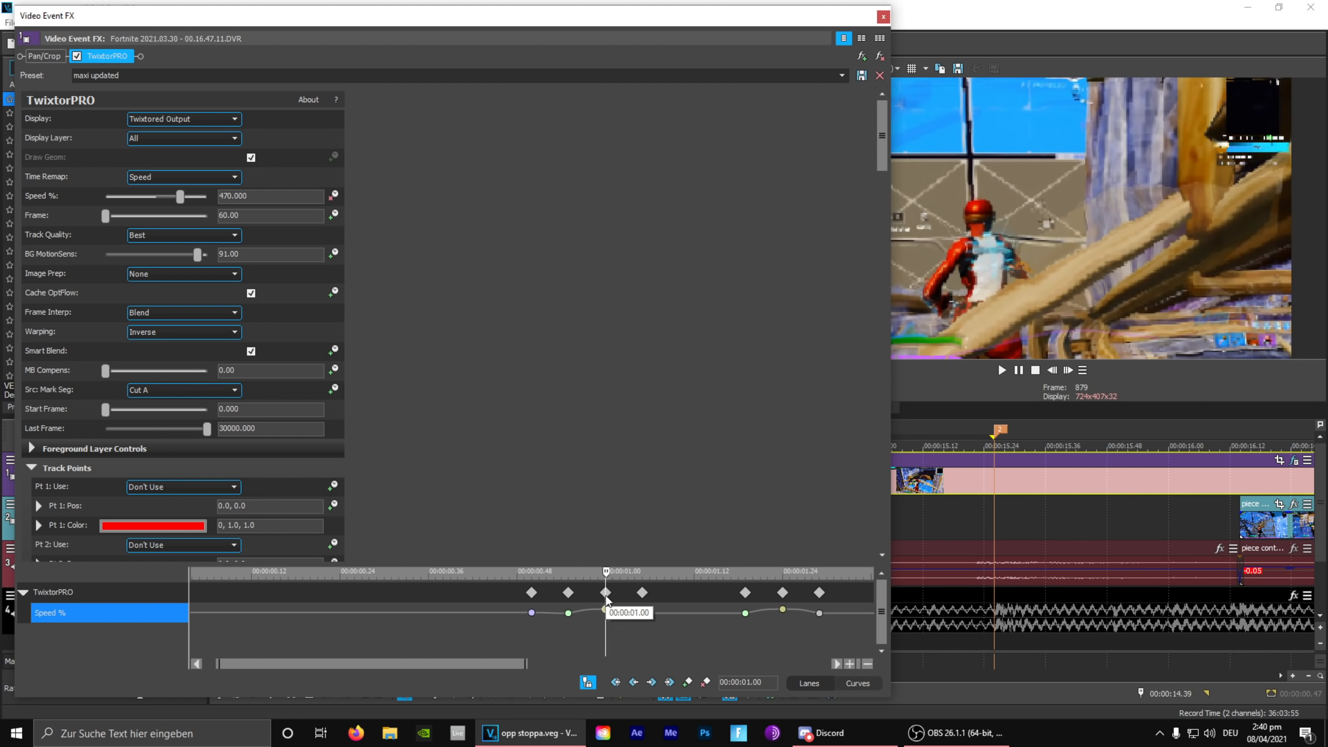
{"action": "mouse_move", "coordinate": [606, 575]}
{"action": "left_mouse_down"}
{"action": "mouse_move", "coordinate": [565, 592]}
{"action": "mouse_move", "coordinate": [605, 594]}
{"action": "left_mouse_up"}
{"action": "double_click", "coordinate": [605, 609]}
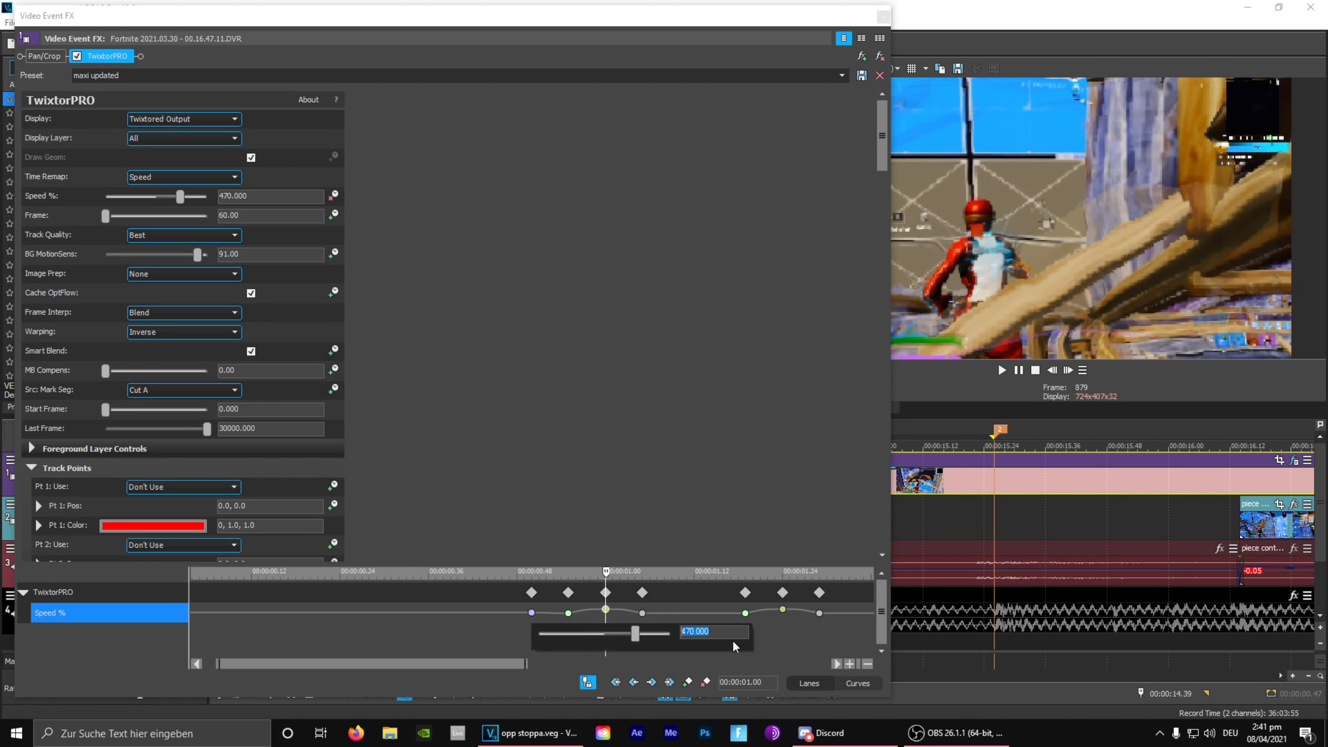
{"action": "left_click", "coordinate": [727, 634]}
{"action": "double_click", "coordinate": [737, 634]}
{"action": "left_click", "coordinate": [782, 609]}
{"action": "scroll", "coordinate": [840, 615], "scroll_direction": "down", "scroll_amount": 2}
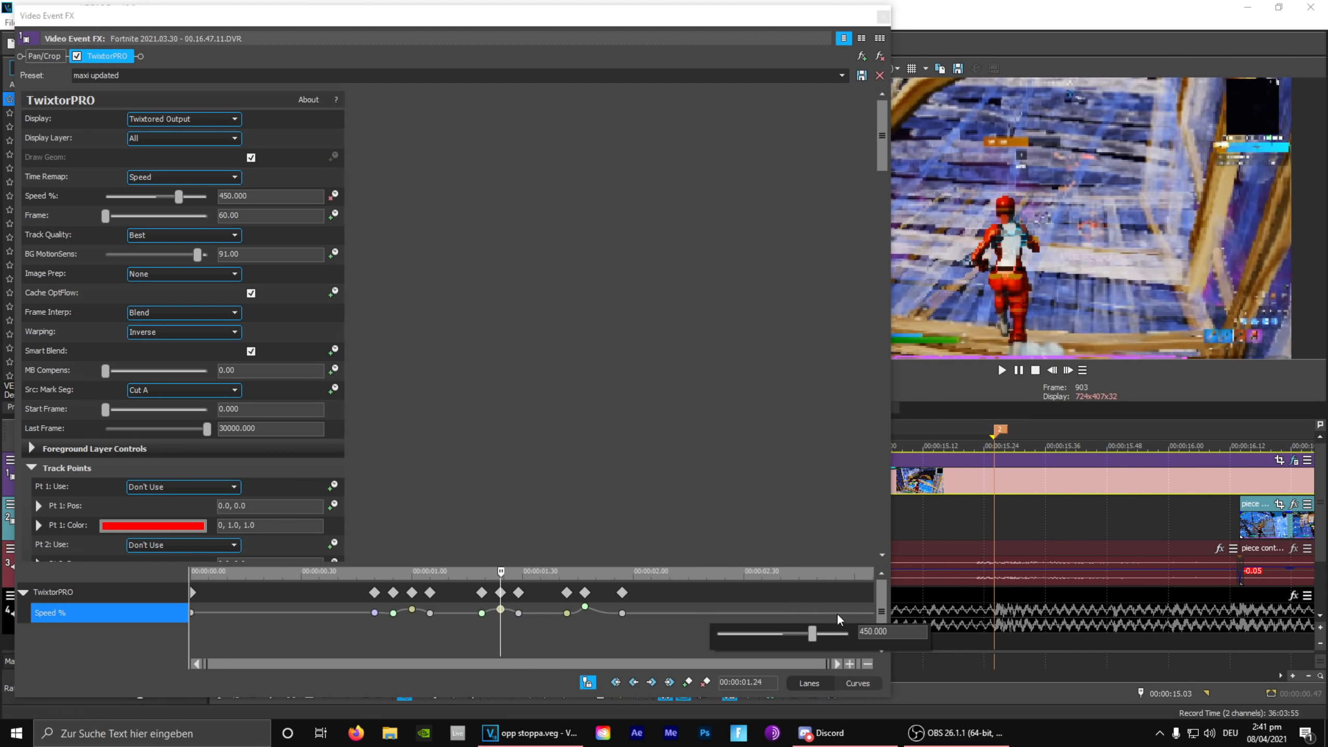
- Set the Speed % keyframe at 00:00:01.47 to 800, and close the clip's effect window
{"action": "left_click", "coordinate": [584, 607]}
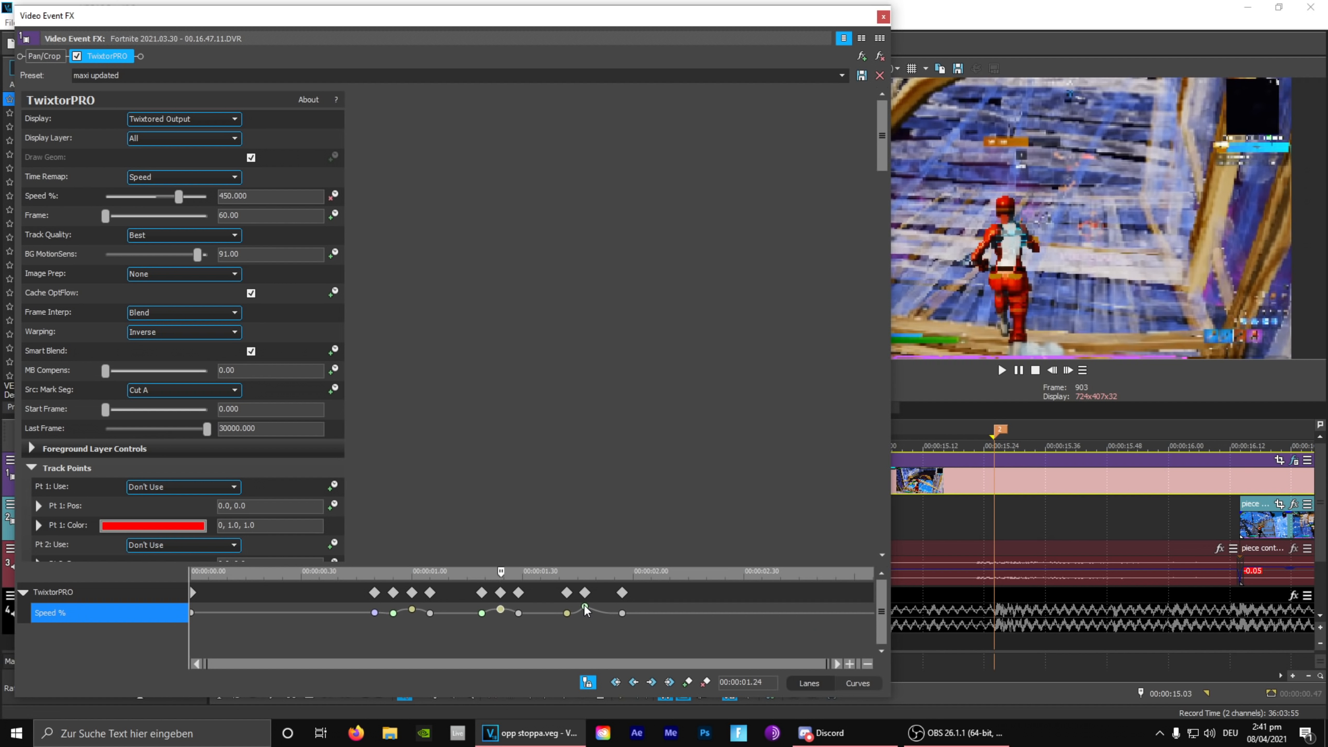
{"action": "scroll", "coordinate": [585, 609], "scroll_direction": "up", "scroll_amount": 2}
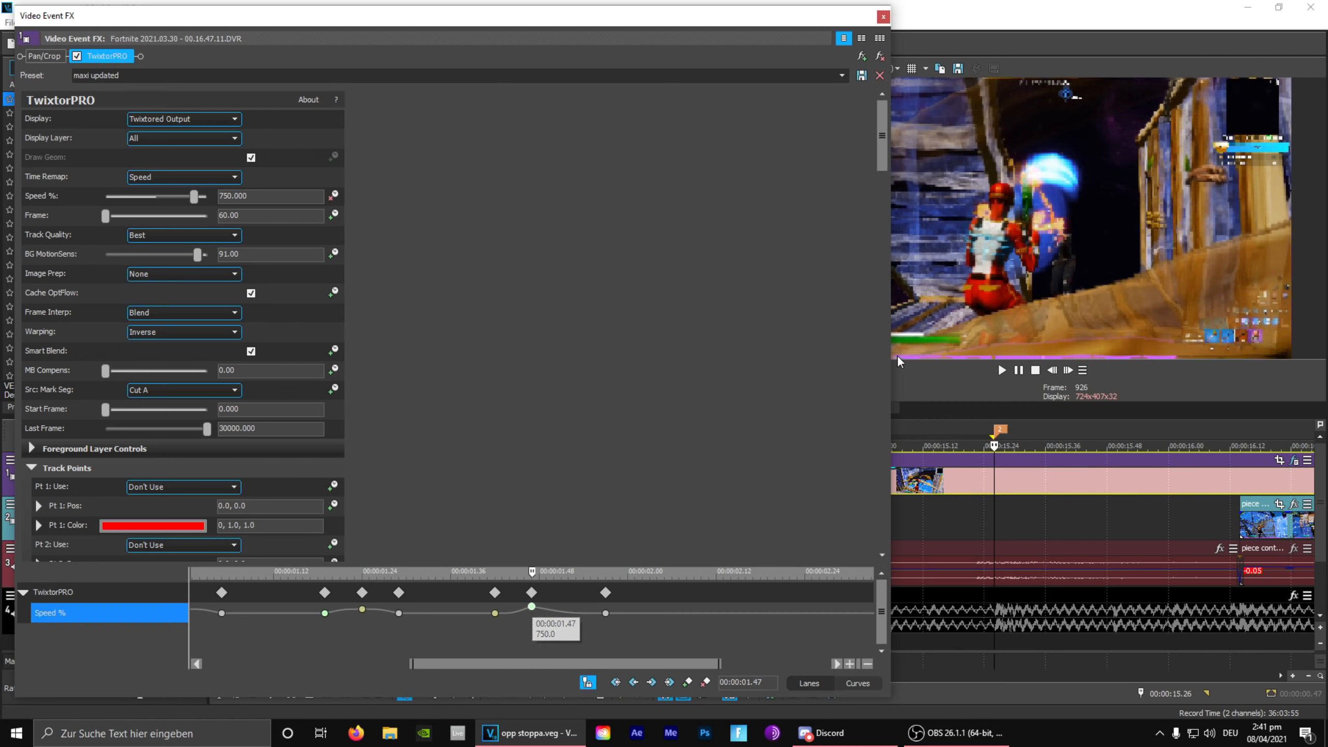
{"action": "double_click", "coordinate": [538, 608]}
{"action": "left_click", "coordinate": [664, 633]}
{"action": "type", "text": "800"}
{"action": "key", "text": "Return"}
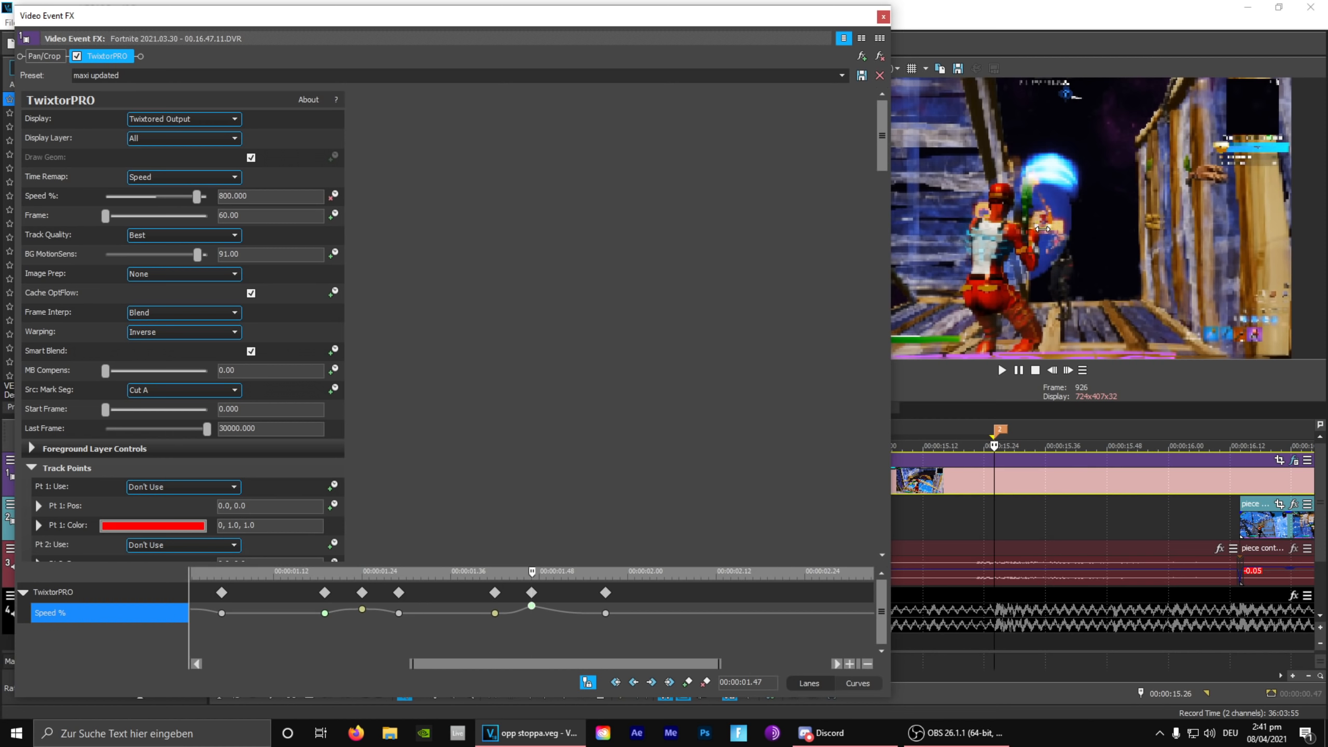
{"action": "left_click", "coordinate": [882, 18]}
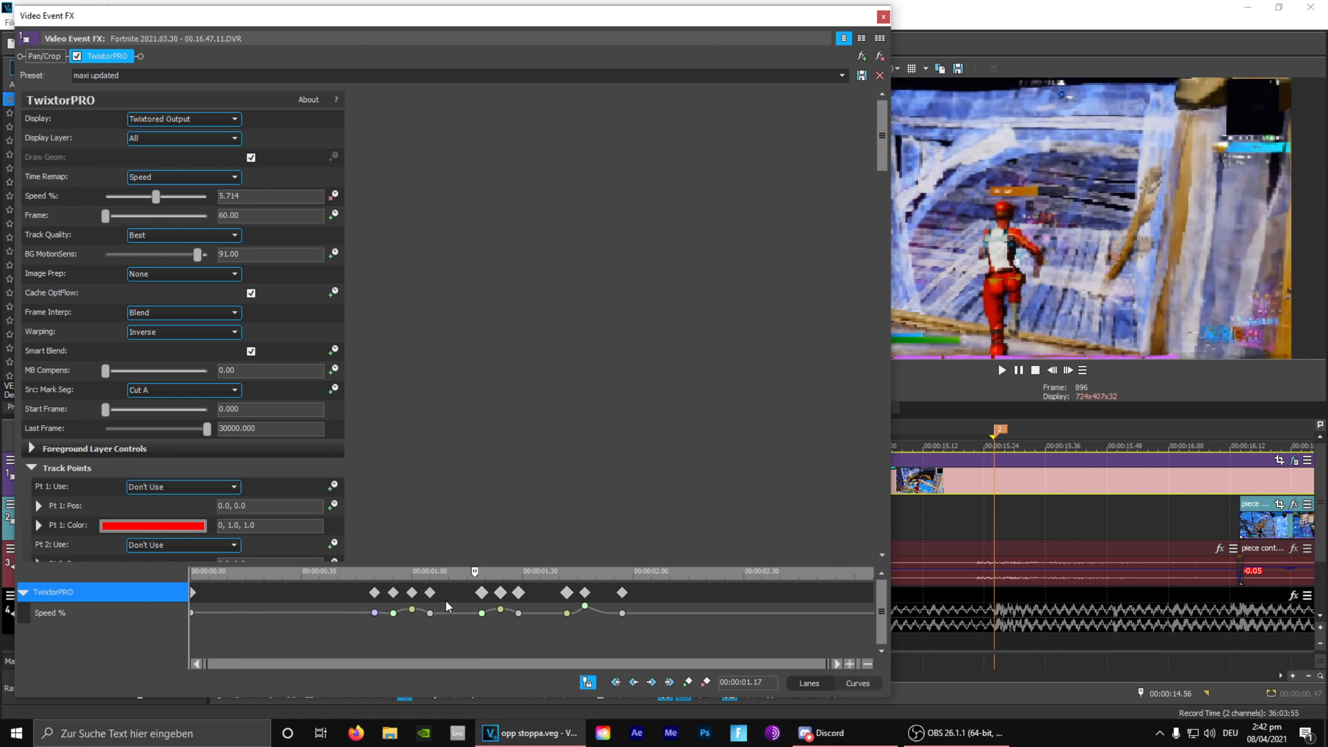
- Compare the TwixtorPRO keyframes around 00:00:01.24 and 00:00:01.05, sweep back over the ramps to 00:00:00.50, and close the effect window
{"action": "left_click_drag", "start_coordinate": [444, 610], "coordinate": [500, 617]}
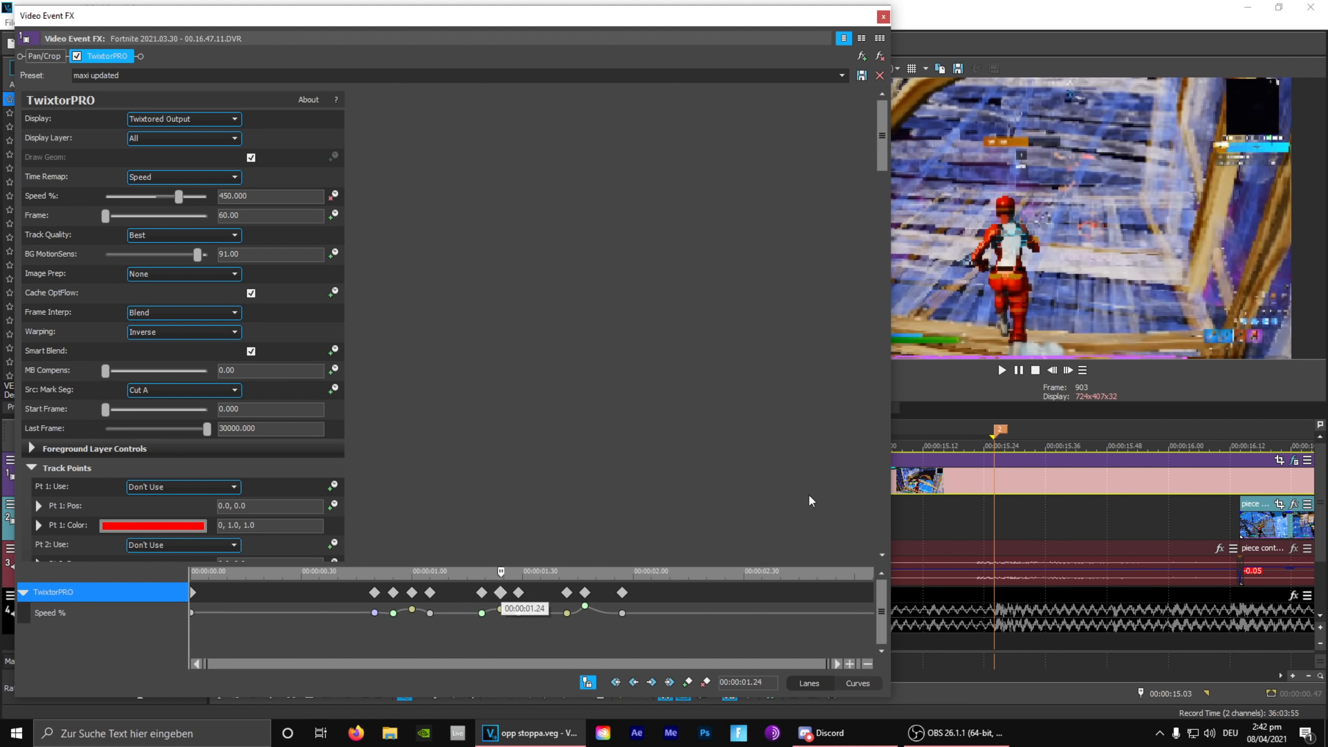
{"action": "left_click", "coordinate": [483, 616]}
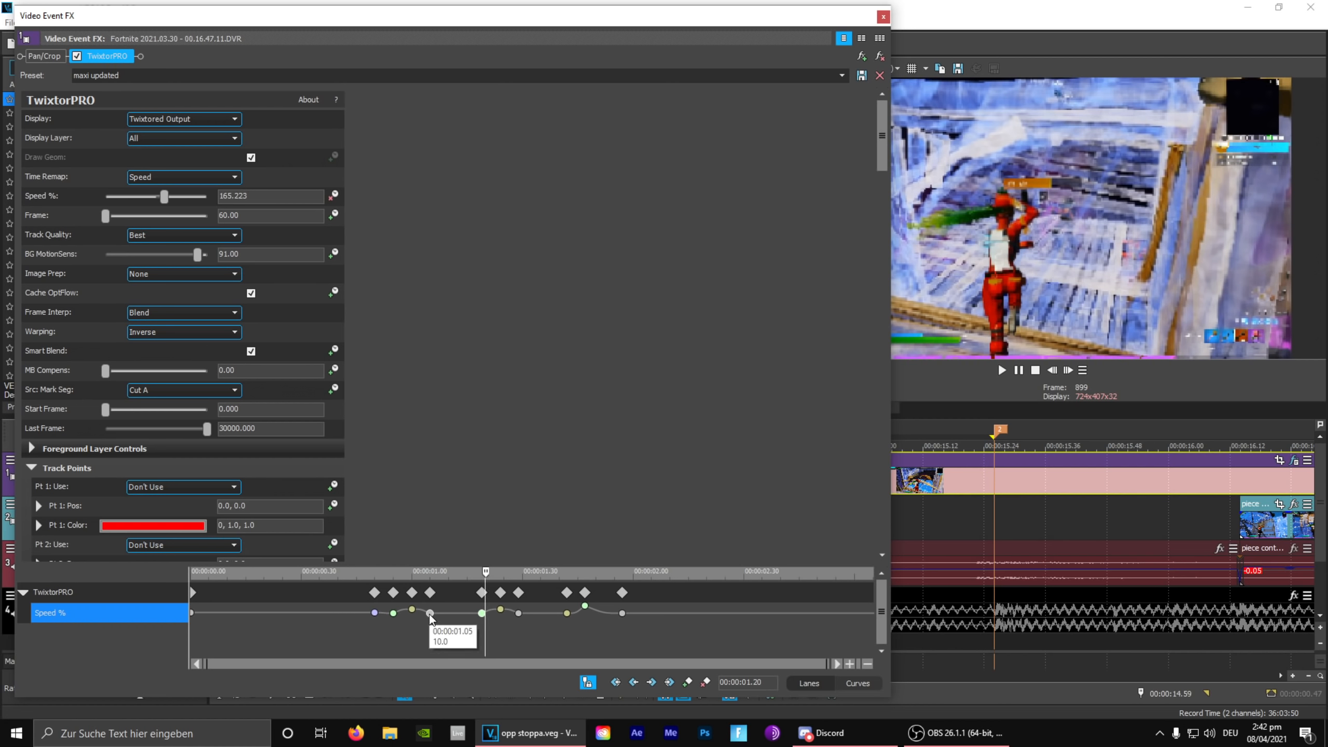
{"action": "left_click", "coordinate": [430, 613]}
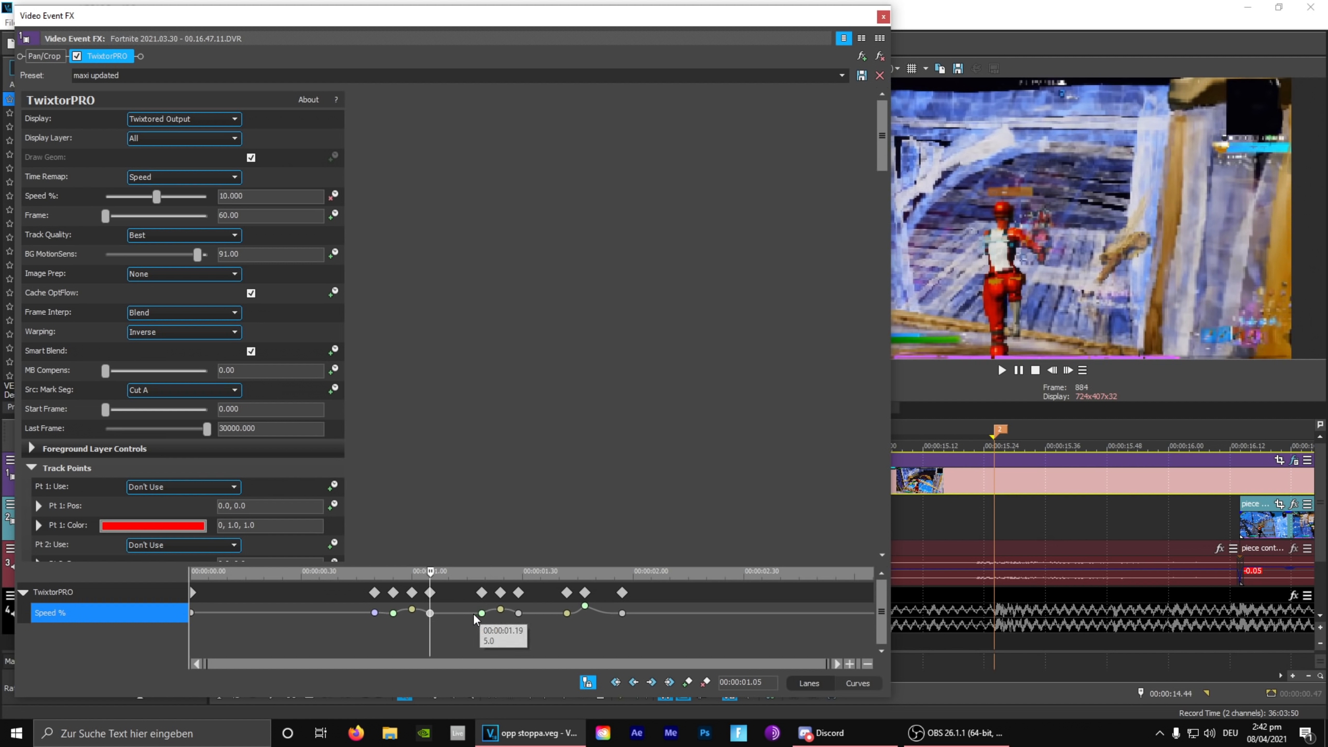
{"action": "left_click_drag", "start_coordinate": [461, 603], "coordinate": [569, 648]}
{"action": "left_click_drag", "start_coordinate": [475, 633], "coordinate": [375, 631]}
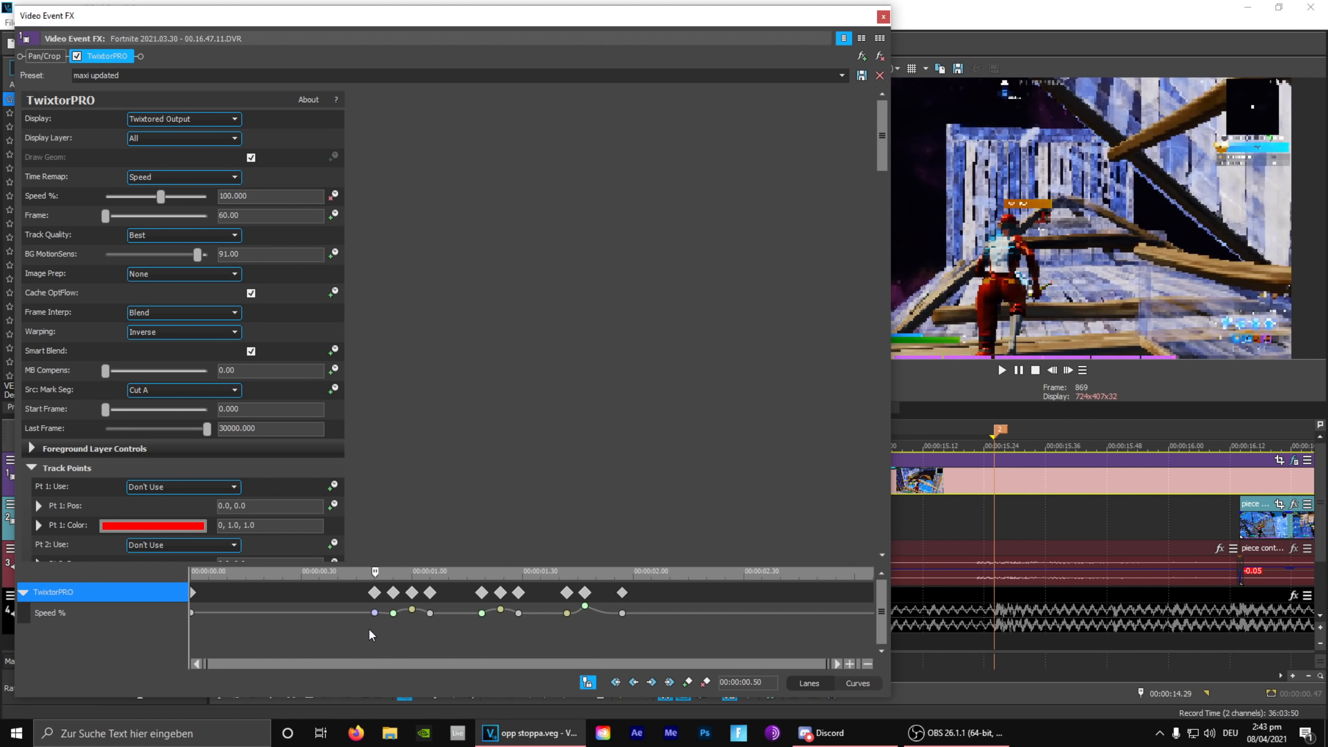
{"action": "left_click", "coordinate": [883, 18]}
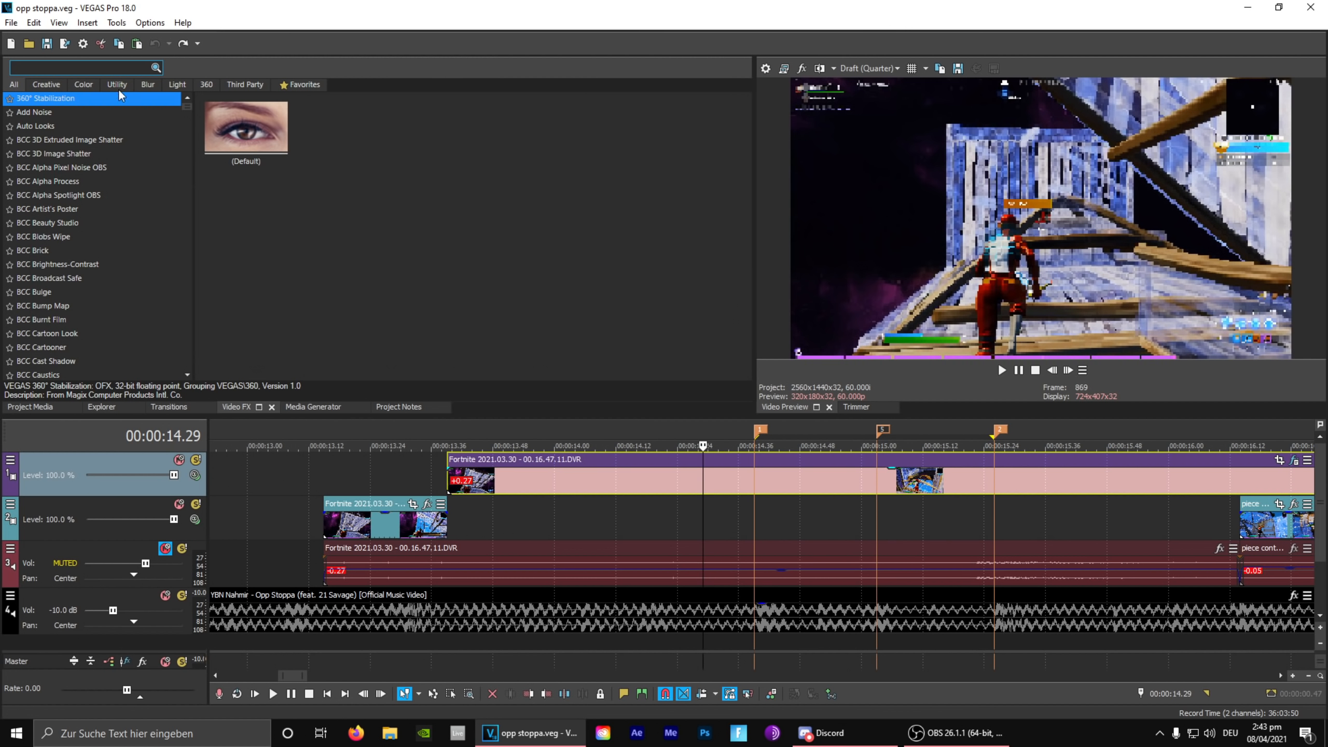
- Go to the first timeline marker at 00:00:14.39, and step one frame forward and two frames back around it
{"action": "left_click", "coordinate": [759, 430]}
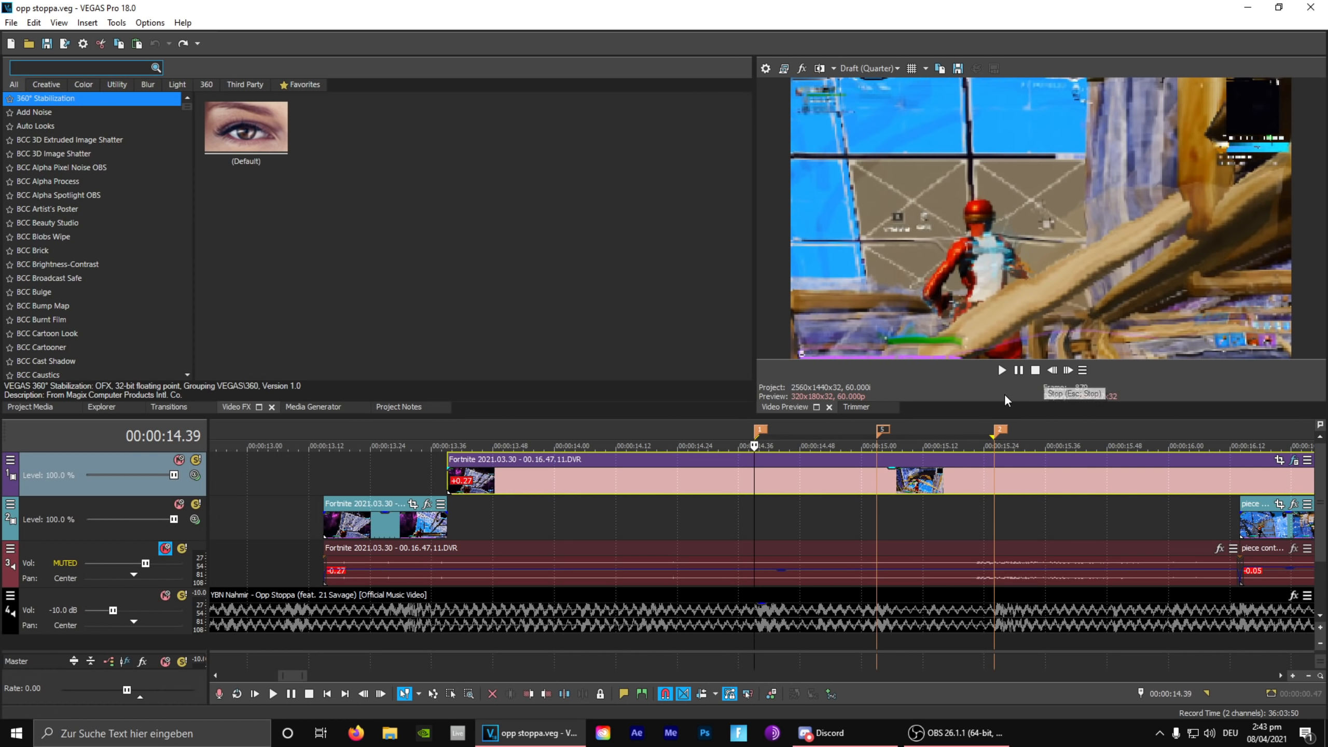
{"action": "left_click", "coordinate": [1068, 369]}
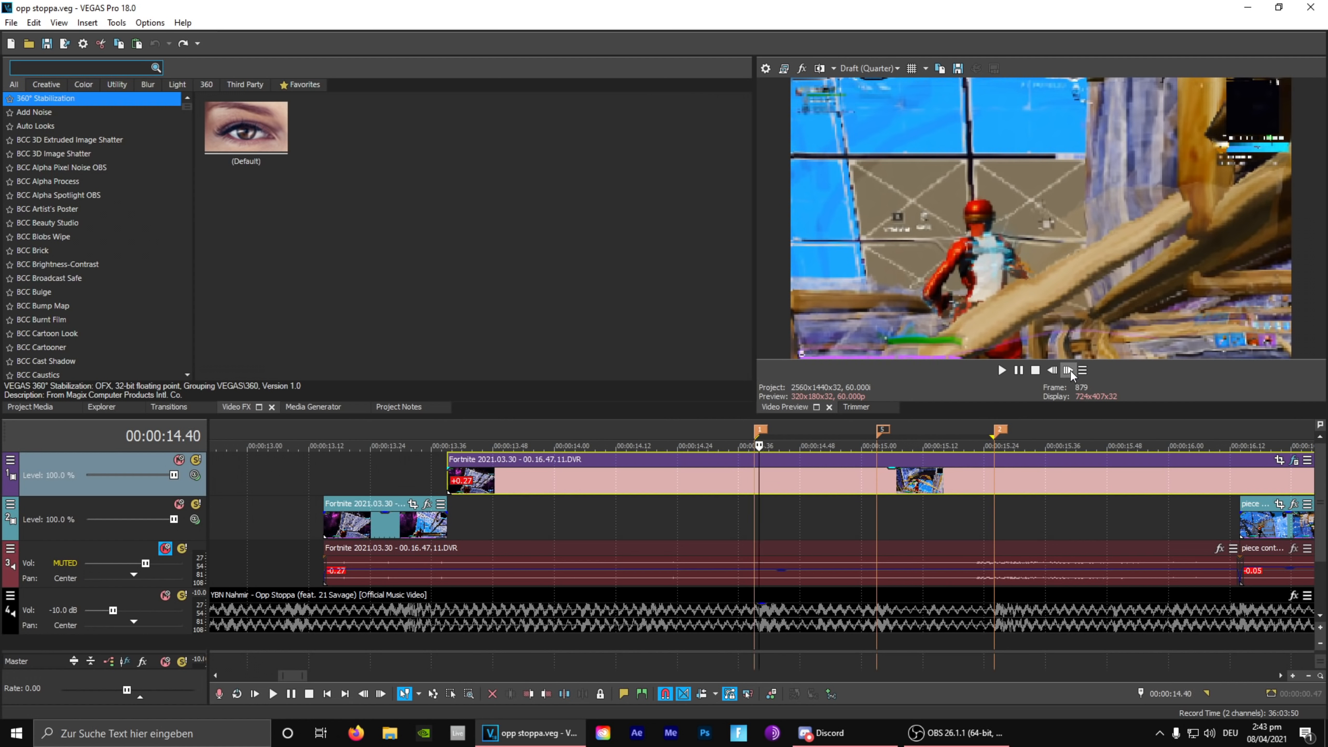
{"action": "left_click", "coordinate": [1052, 369]}
{"action": "left_click", "coordinate": [1051, 370]}
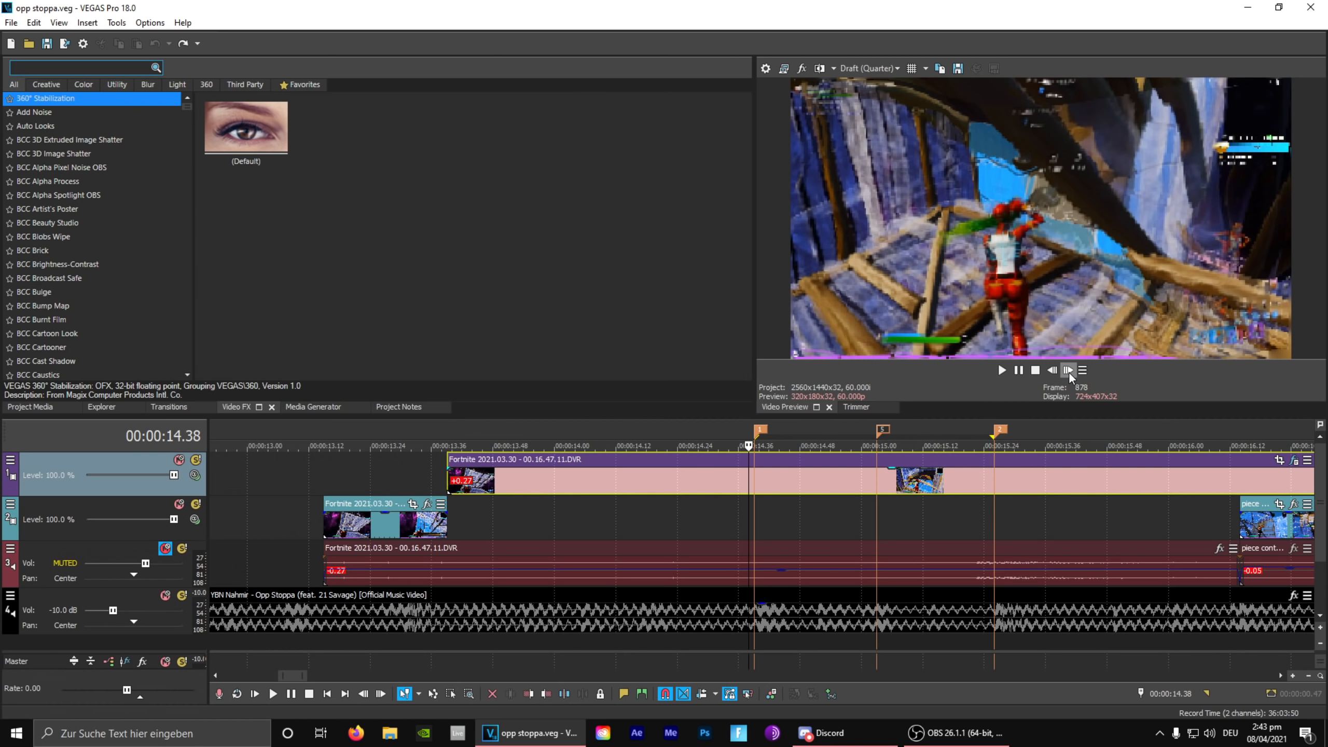
- Step frame by frame from 00:00:14.38 past the first marker to 00:00:14.49 to review the speed ramp
{"action": "key", "text": "alt+Right"}
{"action": "key", "text": "alt+Right"}
{"action": "key", "text": "alt+Right"}
{"action": "key", "text": "alt+Right"}
{"action": "key", "text": "alt+Right"}
{"action": "key", "text": "alt+Right"}
{"action": "key", "text": "alt+Right"}
{"action": "key", "text": "alt+Right"}
{"action": "key", "text": "alt+Right"}
{"action": "key", "text": "alt+Right"}
{"action": "key", "text": "alt+Right"}
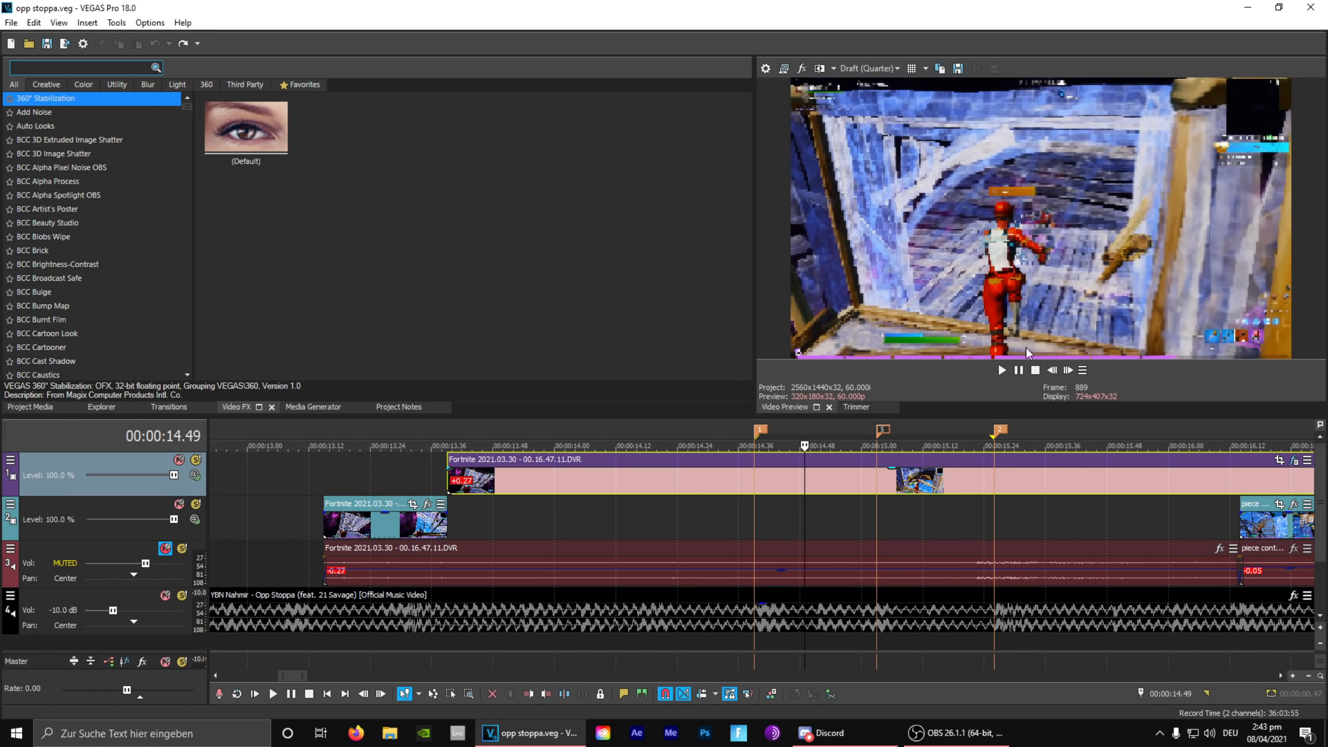
- Return to the first marker, reopen the clip's TwixtorPRO effect, and set the 00:00:01.00 Speed % keyframe to 300
{"action": "left_click", "coordinate": [752, 428]}
{"action": "left_click", "coordinate": [1294, 460]}
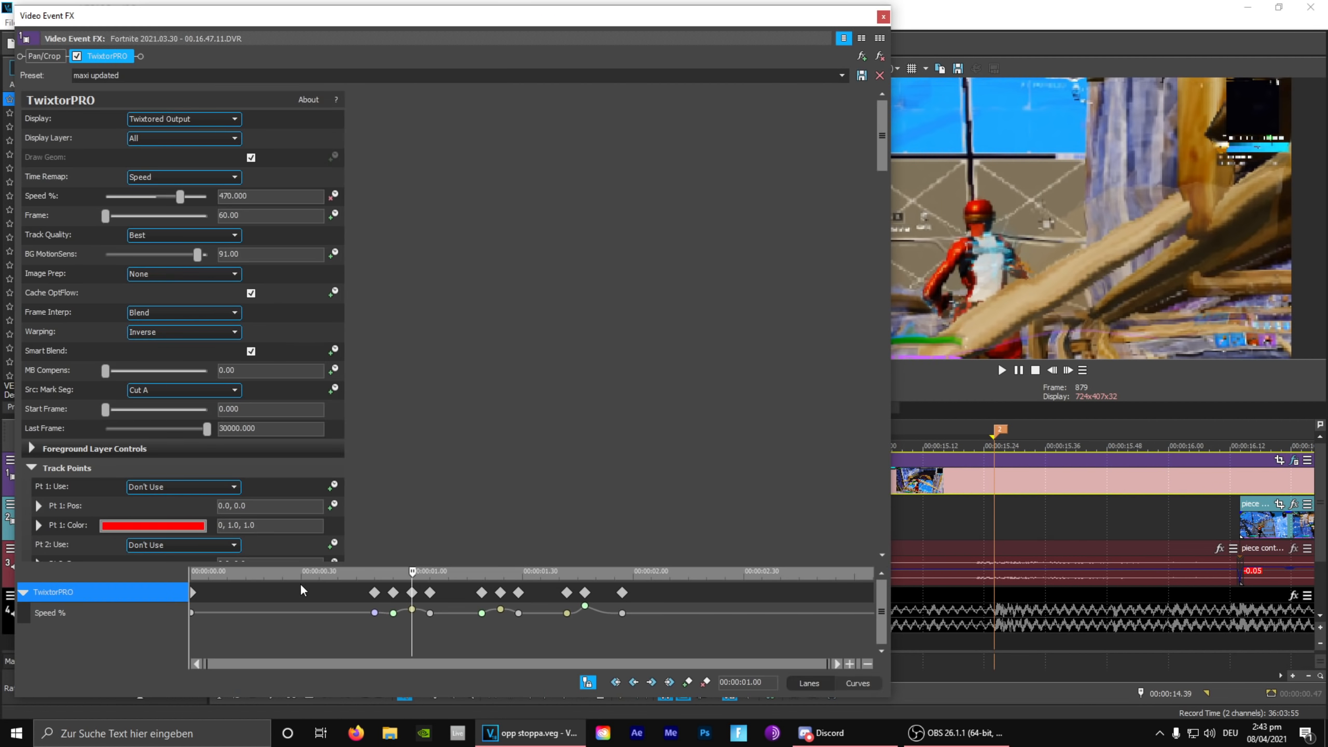
{"action": "left_click", "coordinate": [411, 609]}
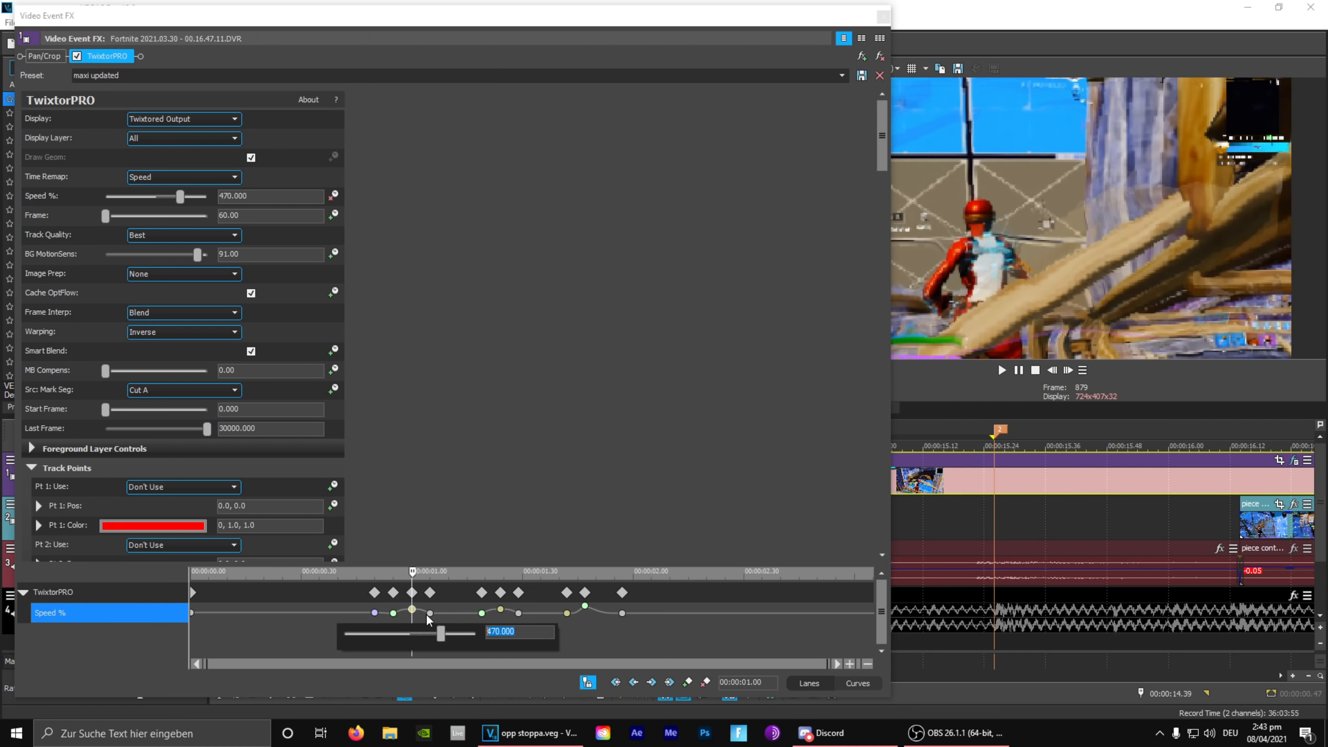
{"action": "type", "text": "300"}
{"action": "key", "text": "Return"}
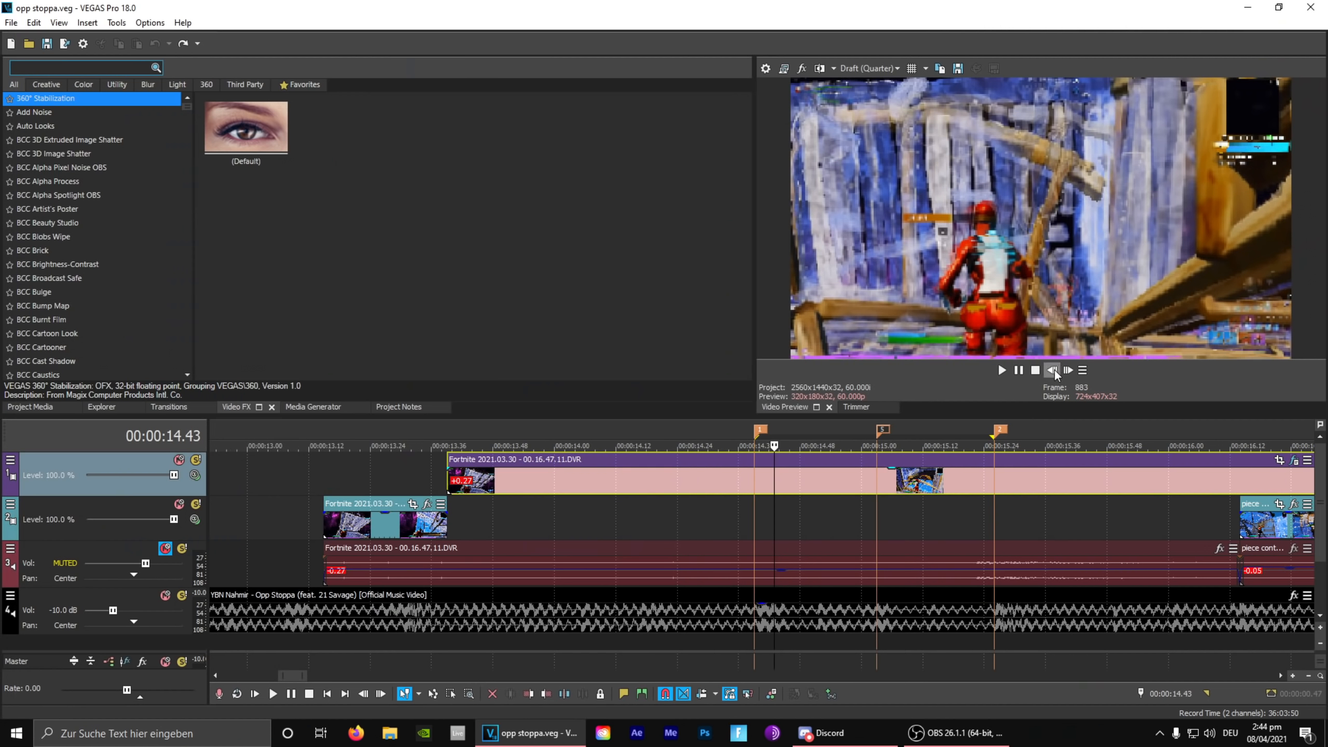
- Step back from 00:00:14.43 to 00:00:14.41, and step forward past 00:00:14.53 to review the footage between the first two markers
{"action": "left_click", "coordinate": [1051, 371]}
{"action": "left_click", "coordinate": [1052, 370]}
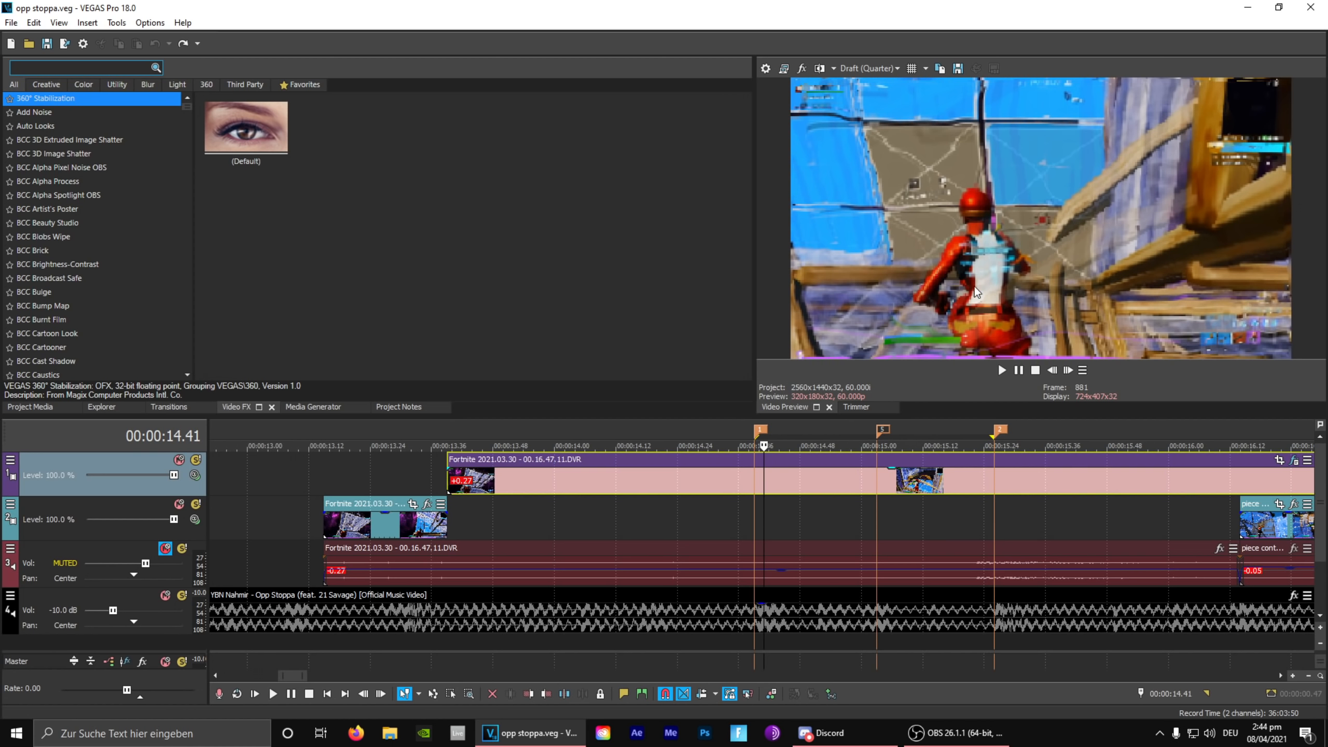
{"action": "left_click", "coordinate": [1069, 370]}
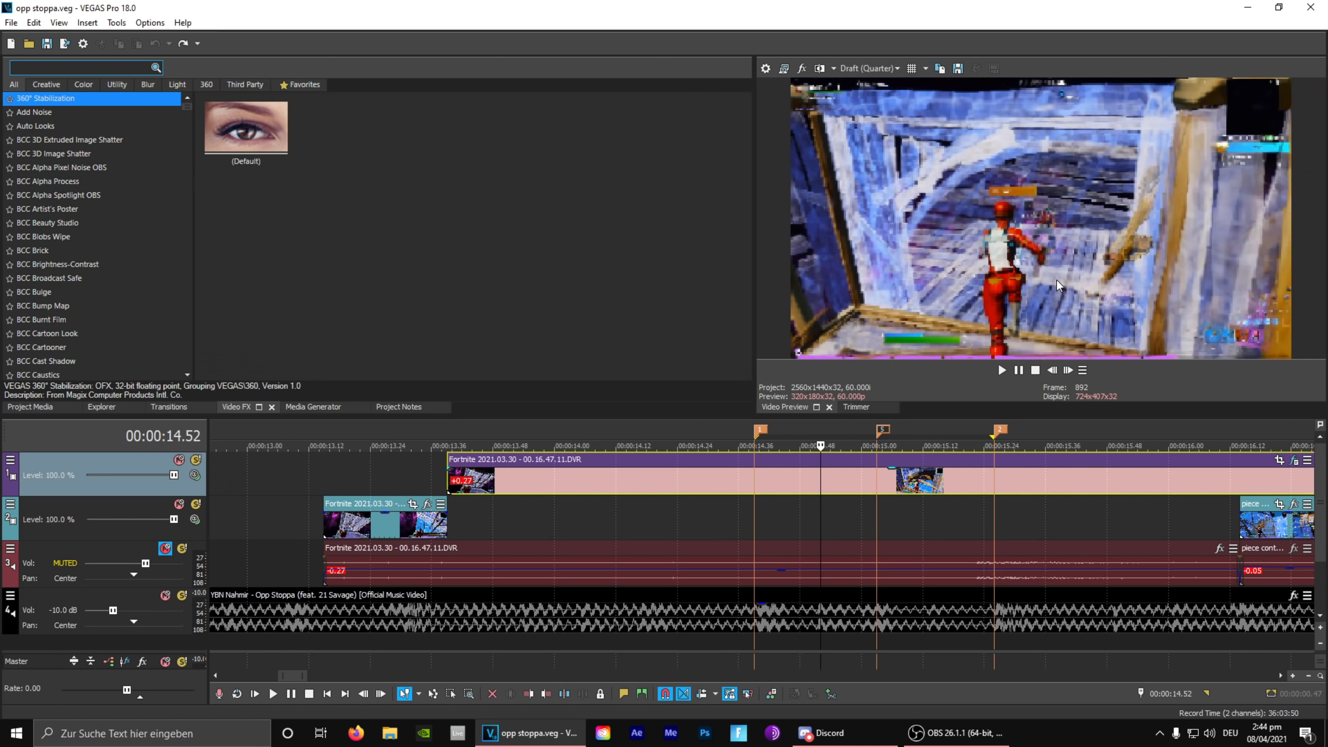
{"action": "left_click", "coordinate": [1070, 372]}
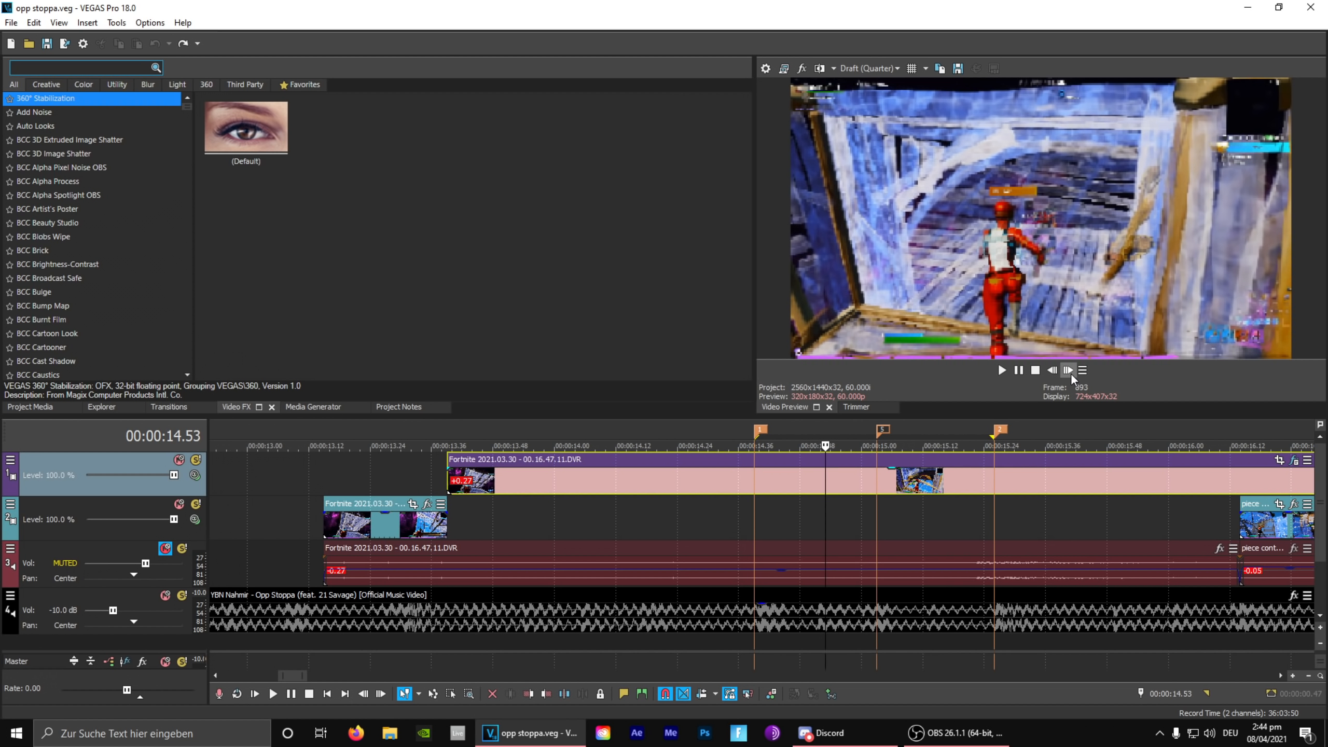
{"action": "left_click", "coordinate": [1070, 373]}
{"action": "left_click", "coordinate": [1070, 373]}
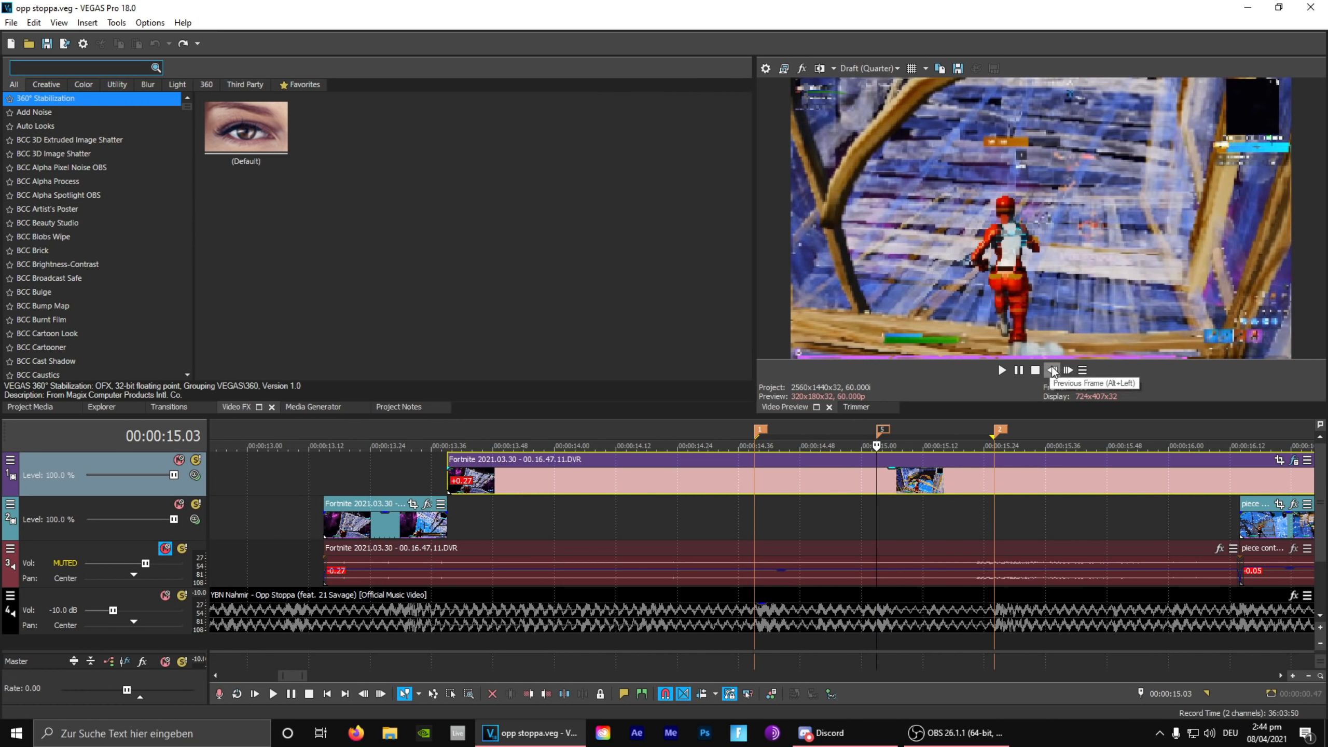
- Step forward from the second marker at 00:00:15.03 past 00:00:15.22 to review the approach to the third marker
{"action": "left_click", "coordinate": [1069, 370]}
{"action": "left_click", "coordinate": [1068, 370]}
{"action": "left_click", "coordinate": [1069, 369]}
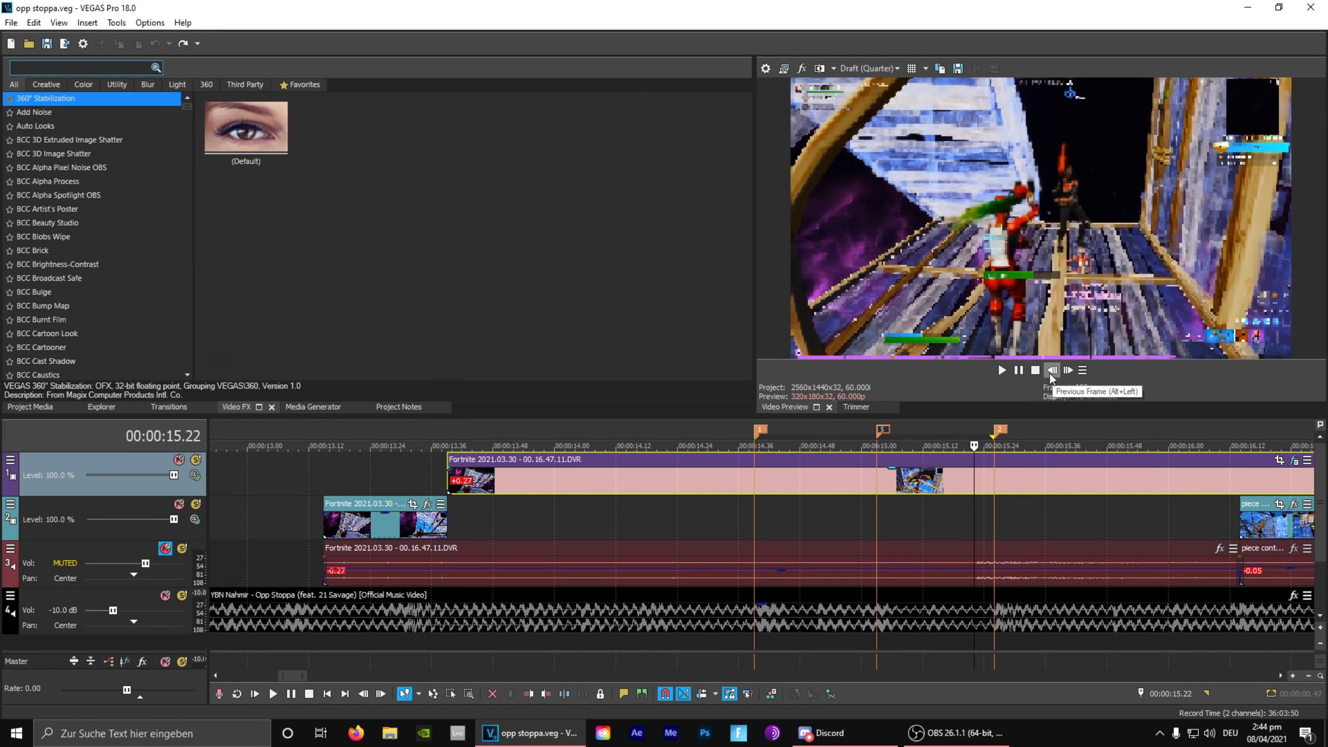
{"action": "left_click", "coordinate": [1073, 373]}
{"action": "left_click", "coordinate": [1073, 374]}
{"action": "left_click", "coordinate": [1072, 373]}
{"action": "left_click", "coordinate": [1073, 373]}
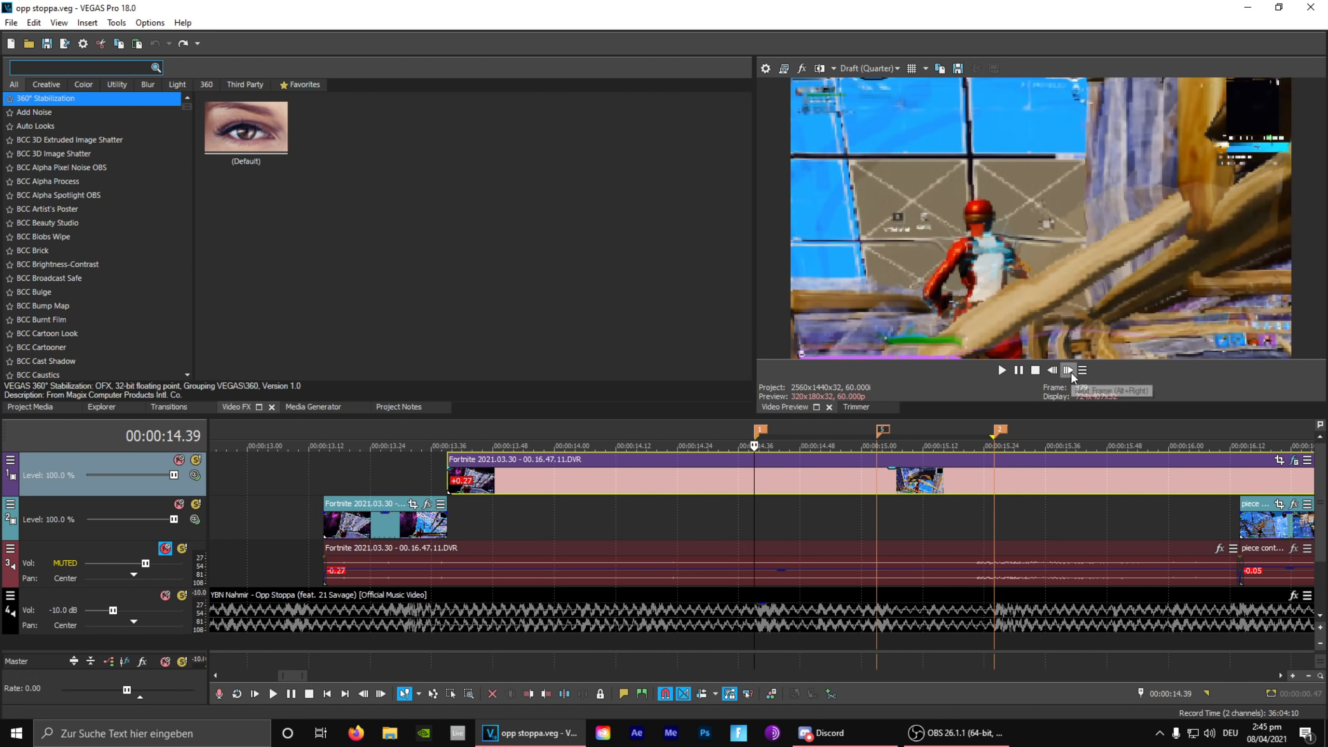
- Review the clip from the first marker at 00:00:14.39 to 00:00:15.30, stepping through frames and playing it briefly
{"action": "left_click", "coordinate": [1069, 370]}
{"action": "left_click", "coordinate": [1070, 371]}
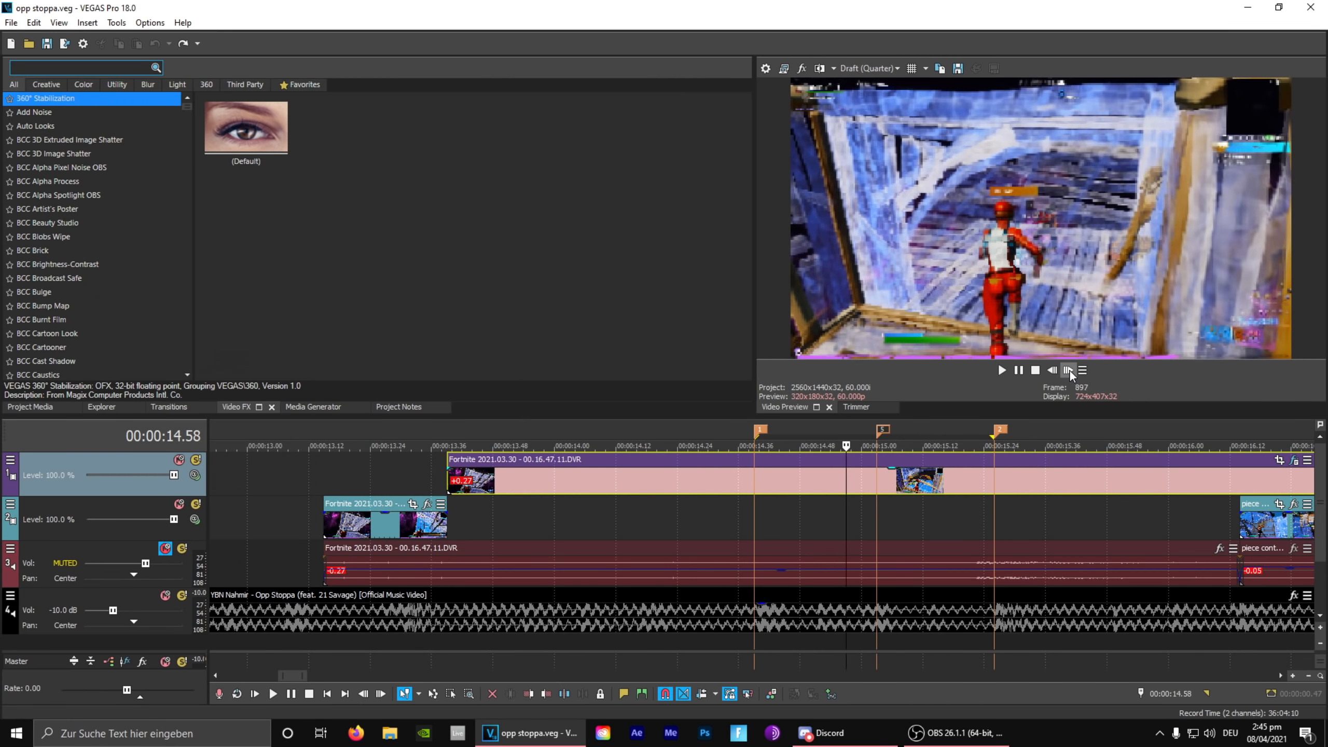
{"action": "left_click", "coordinate": [1070, 370]}
{"action": "left_click", "coordinate": [1069, 370]}
{"action": "left_click", "coordinate": [1069, 370]}
{"action": "left_click", "coordinate": [1069, 371]}
{"action": "left_click", "coordinate": [1069, 370]}
{"action": "left_click", "coordinate": [1069, 370]}
{"action": "key", "text": "space"}
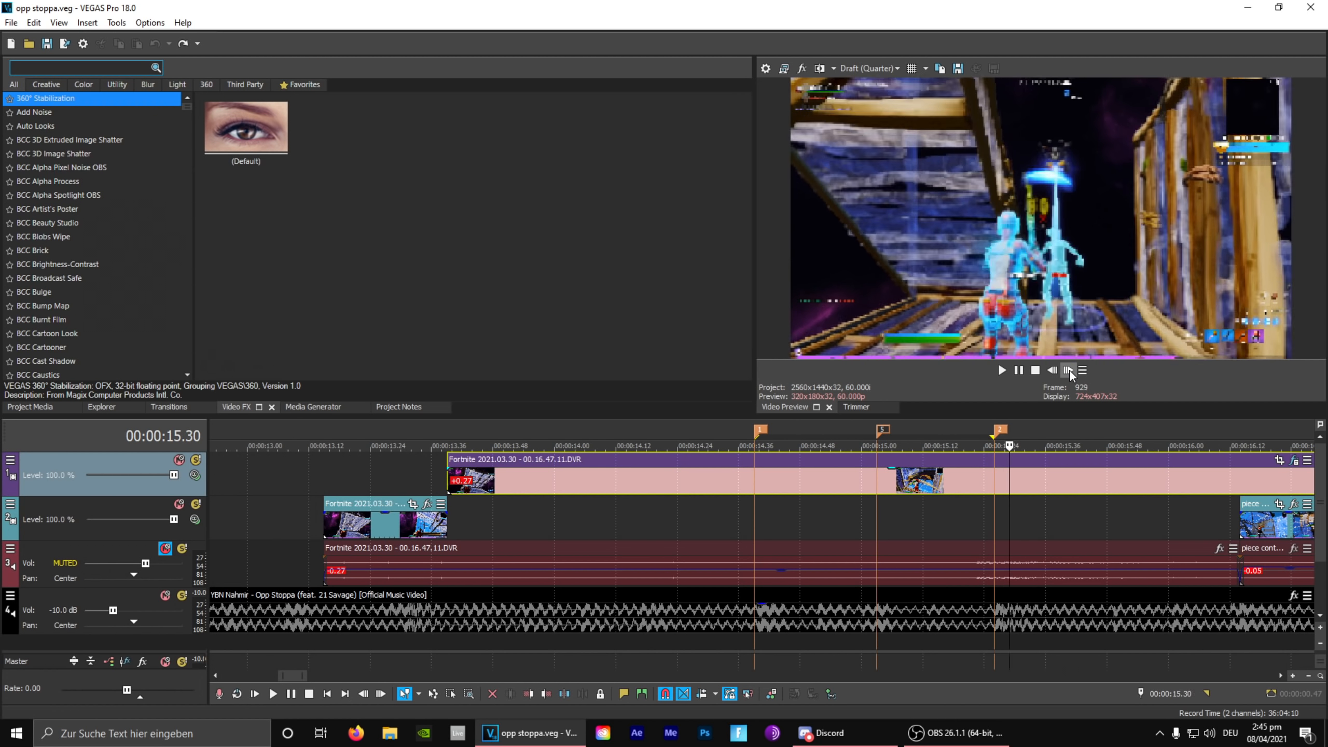
{"action": "key", "text": "space"}
- Reopen the clip's TwixtorPRO effect, scrub across its speed ramp keyframes to 00:00:02.02, and close the effect window
{"action": "left_click", "coordinate": [1293, 460]}
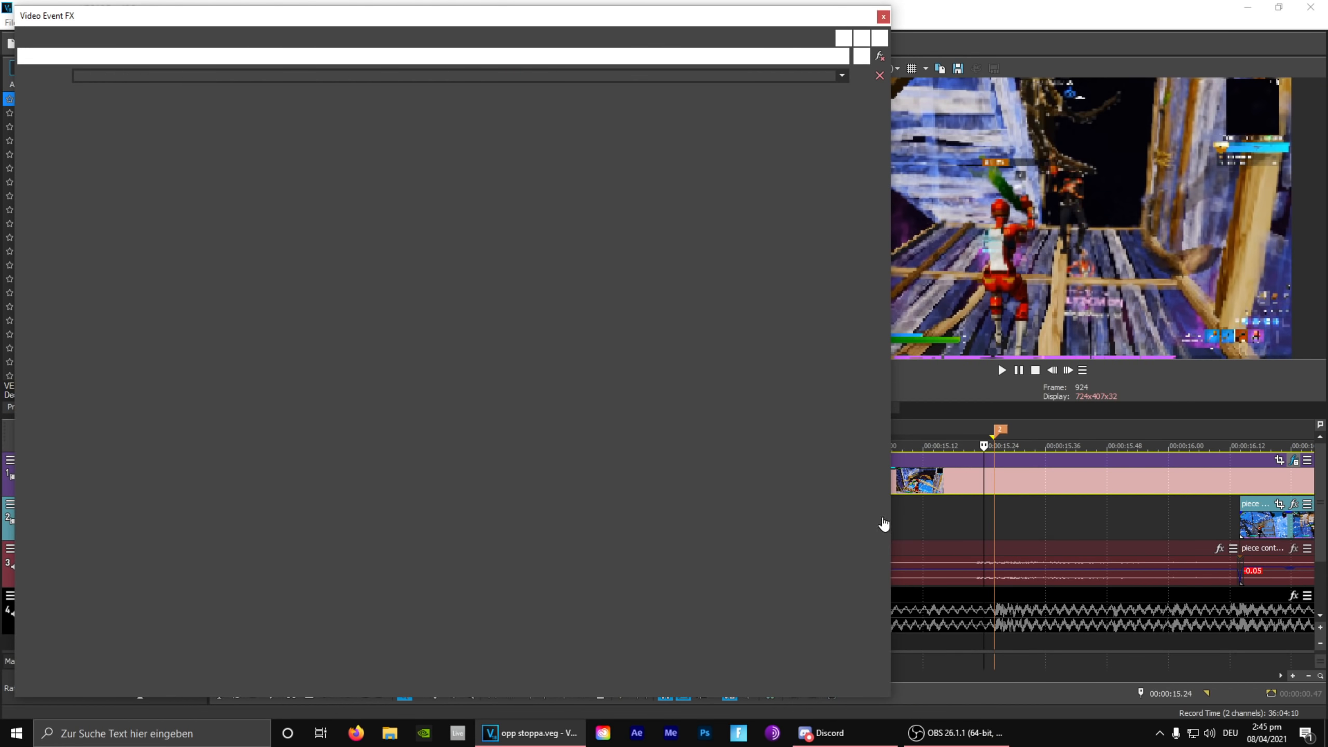
{"action": "left_click_drag", "start_coordinate": [575, 627], "coordinate": [395, 624]}
{"action": "left_click_drag", "start_coordinate": [456, 624], "coordinate": [518, 633]}
{"action": "left_click", "coordinate": [519, 633]}
{"action": "mouse_move", "coordinate": [501, 612]}
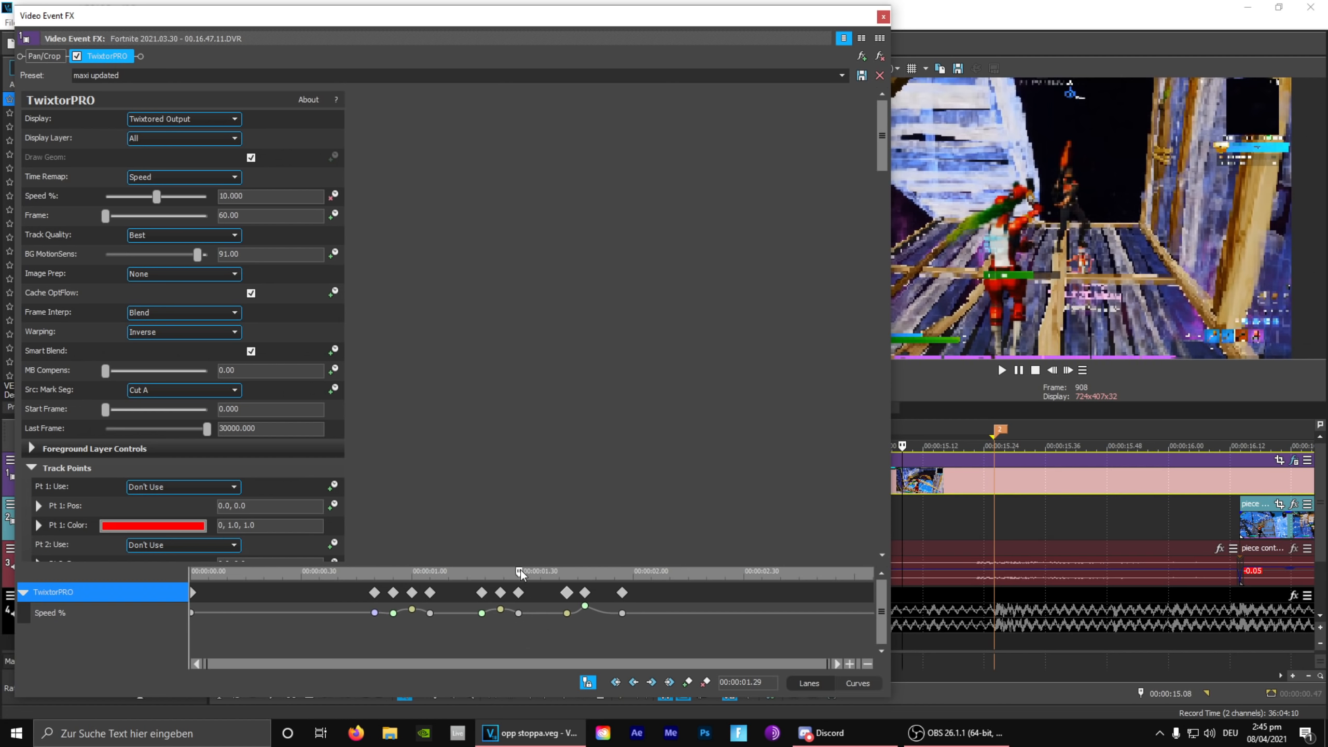
{"action": "left_click_drag", "start_coordinate": [521, 574], "coordinate": [639, 647]}
{"action": "left_click", "coordinate": [639, 647]}
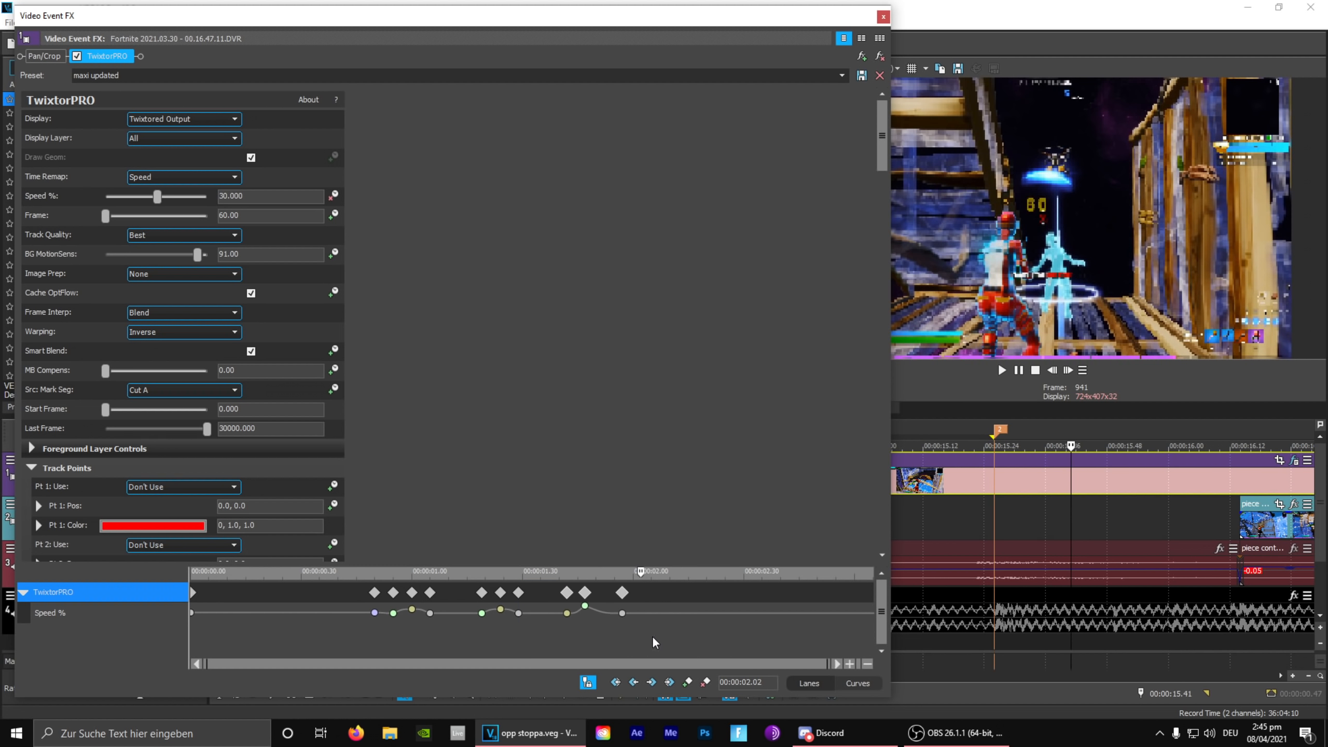
{"action": "left_click", "coordinate": [883, 18]}
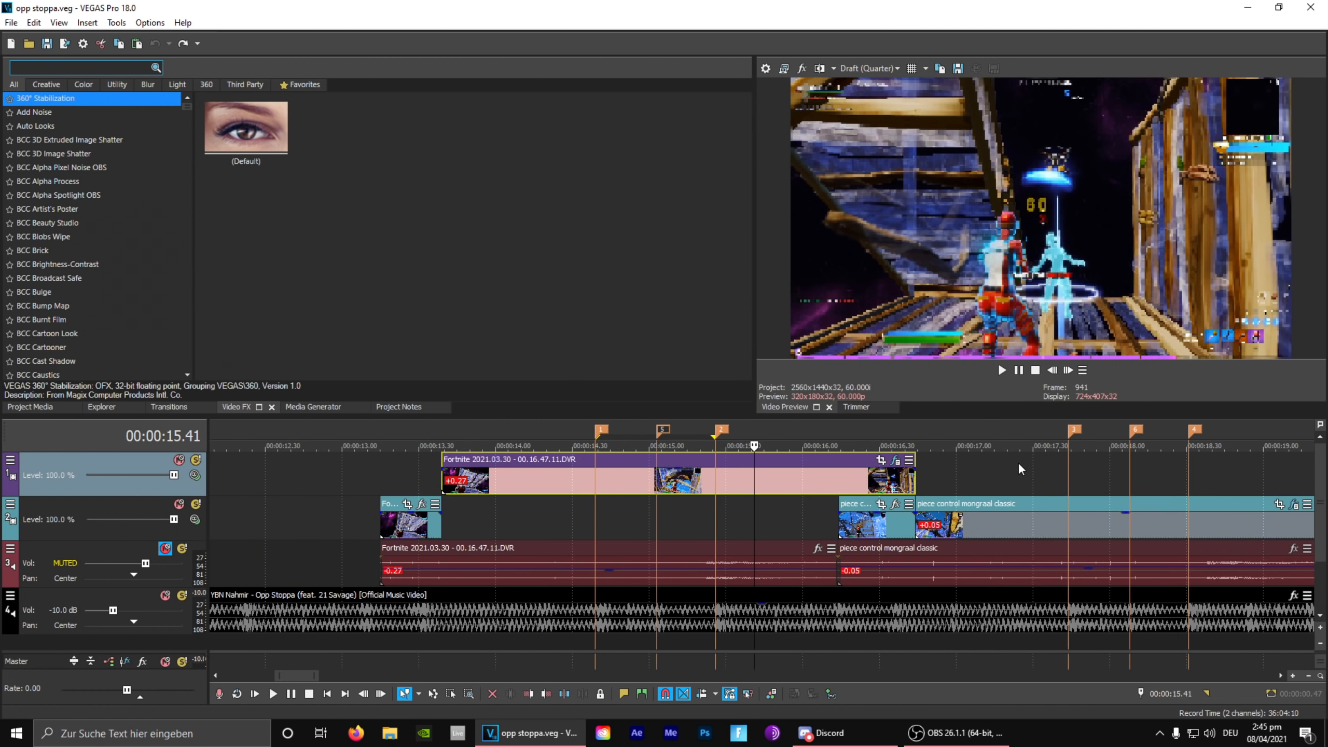
- Move along the end of the first clip, step frame by frame past 00:00:16.46 into the next clip, and examine its markers
{"action": "left_click", "coordinate": [816, 428]}
{"action": "scroll", "coordinate": [815, 428], "scroll_direction": "up", "scroll_amount": 2}
{"action": "left_click", "coordinate": [789, 429]}
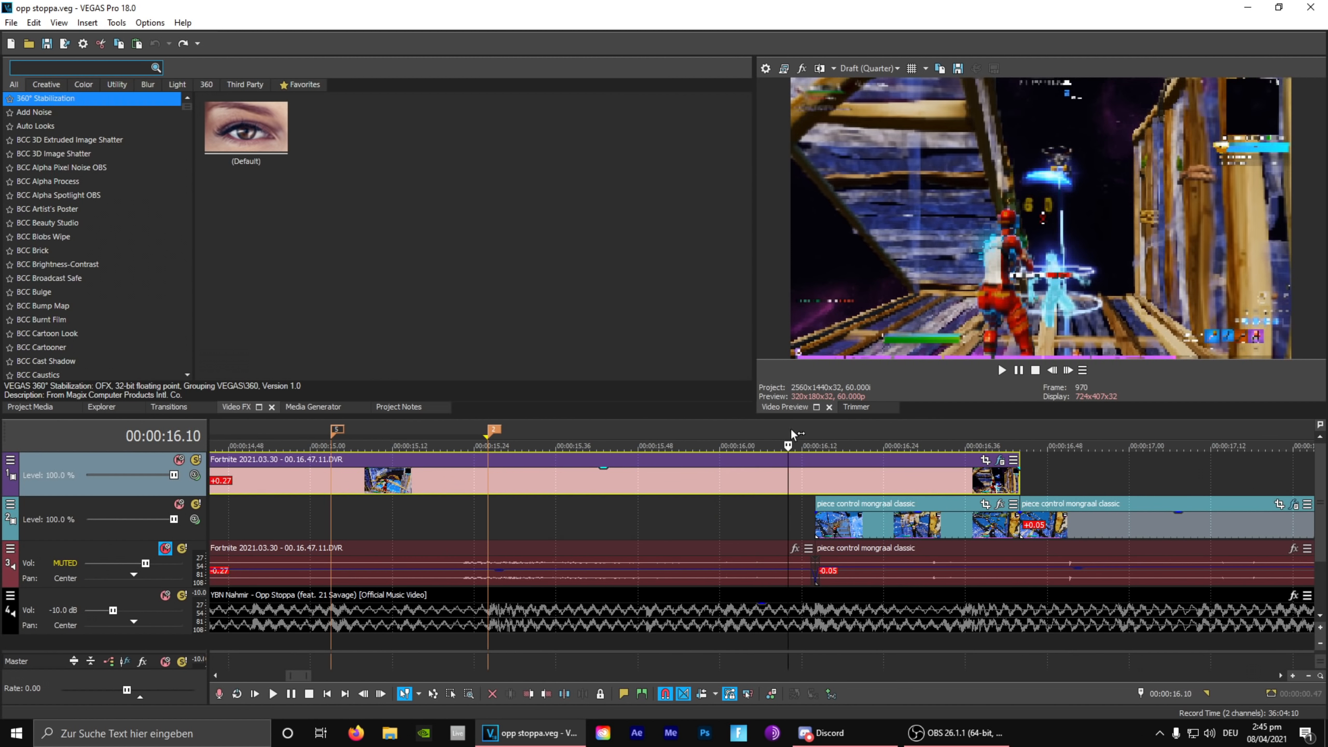
{"action": "left_click", "coordinate": [807, 429]}
{"action": "left_click", "coordinate": [877, 432]}
{"action": "left_click", "coordinate": [1069, 370]}
{"action": "left_click", "coordinate": [1069, 370]}
{"action": "left_click", "coordinate": [1069, 369]}
{"action": "left_click", "coordinate": [1069, 370]}
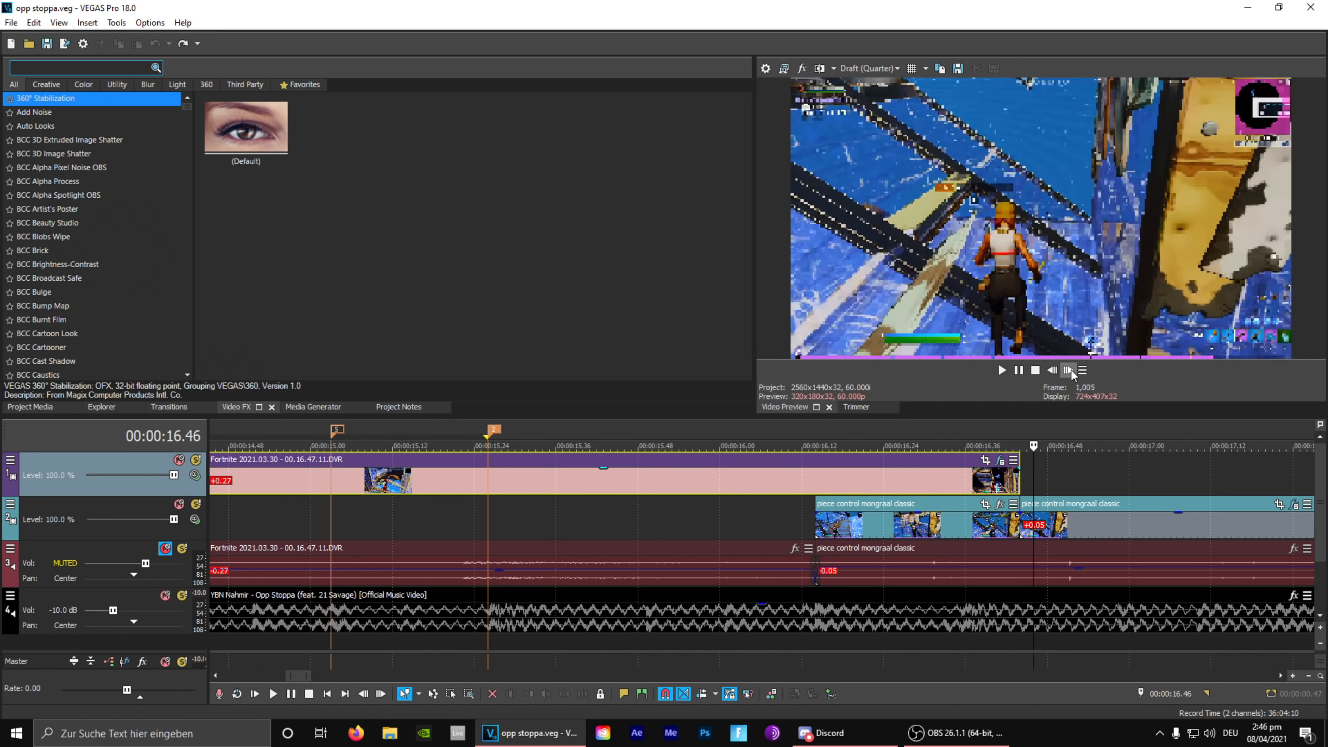
{"action": "left_click", "coordinate": [1069, 370]}
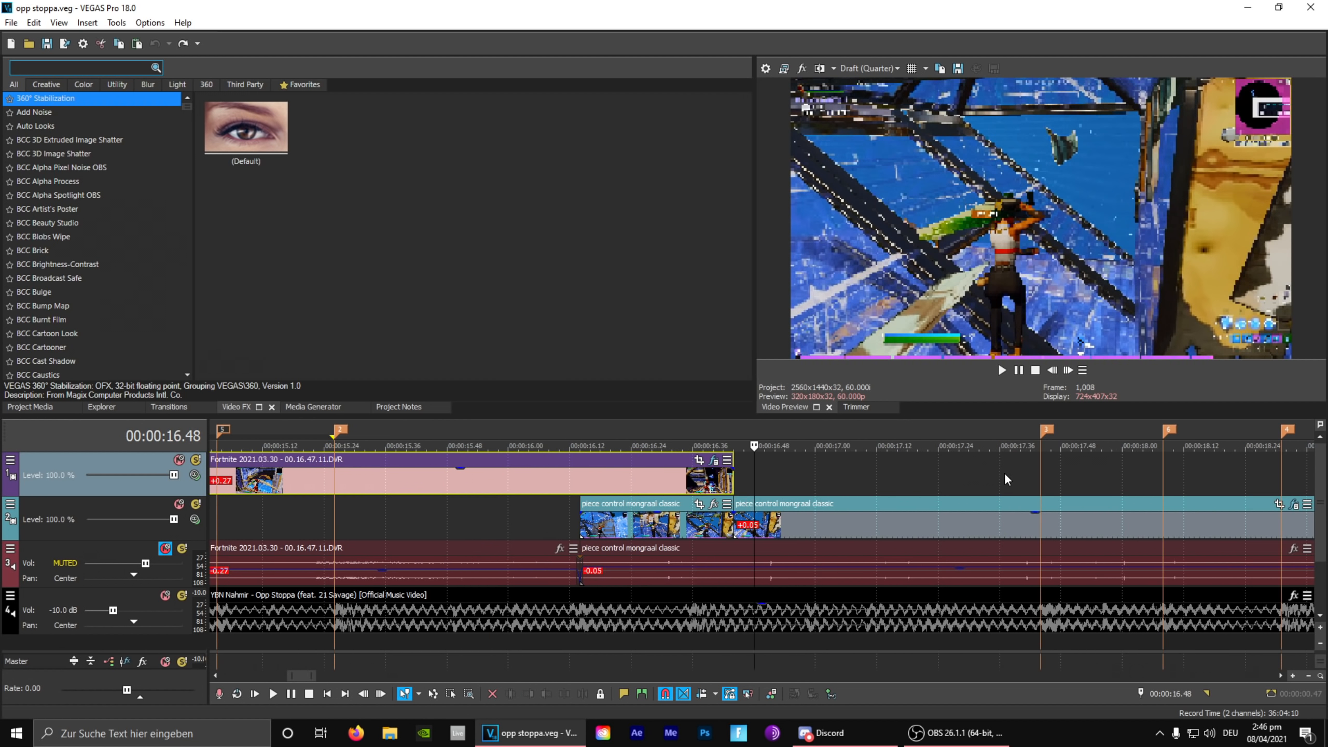
{"action": "left_click", "coordinate": [1004, 473]}
{"action": "left_click_drag", "start_coordinate": [749, 484], "coordinate": [1035, 537]}
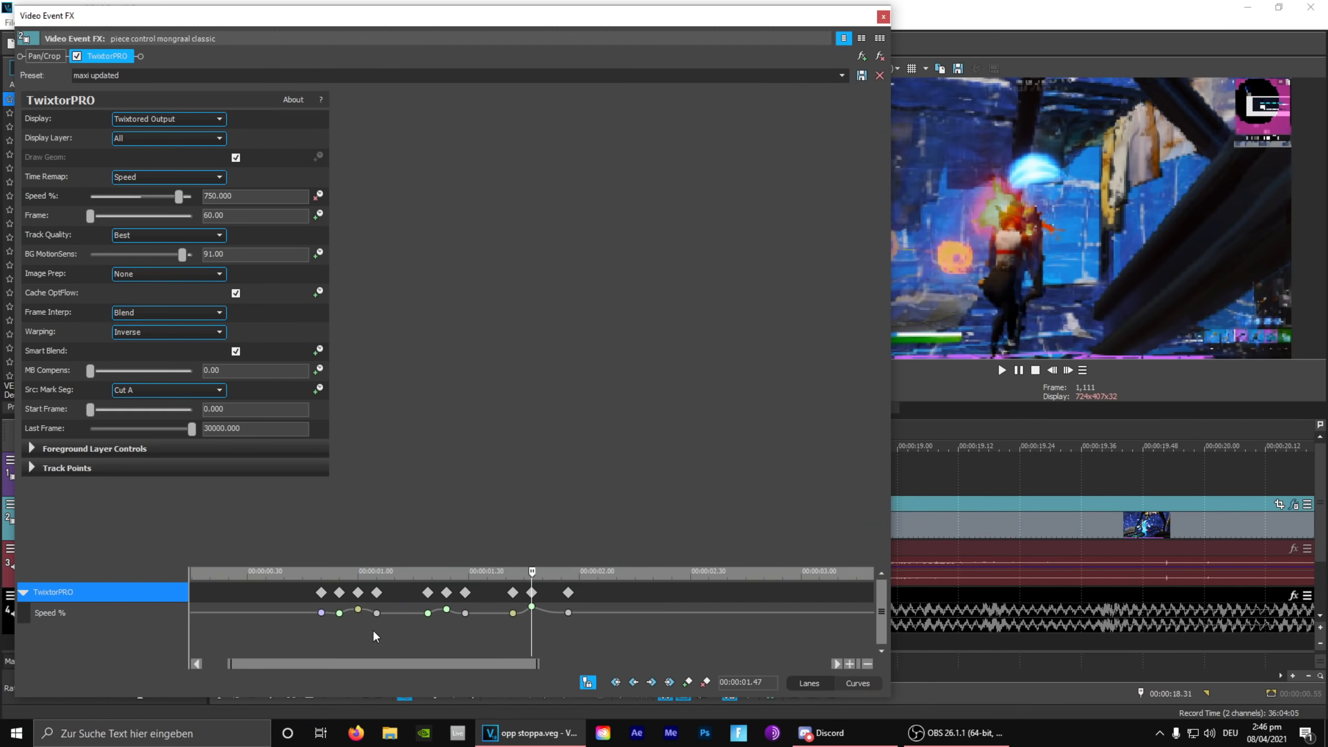
- Change the interpolation type of the 450% speed keyframe at 00:00:01.24 in the TwixtorPRO effect
{"action": "left_click", "coordinate": [446, 609]}
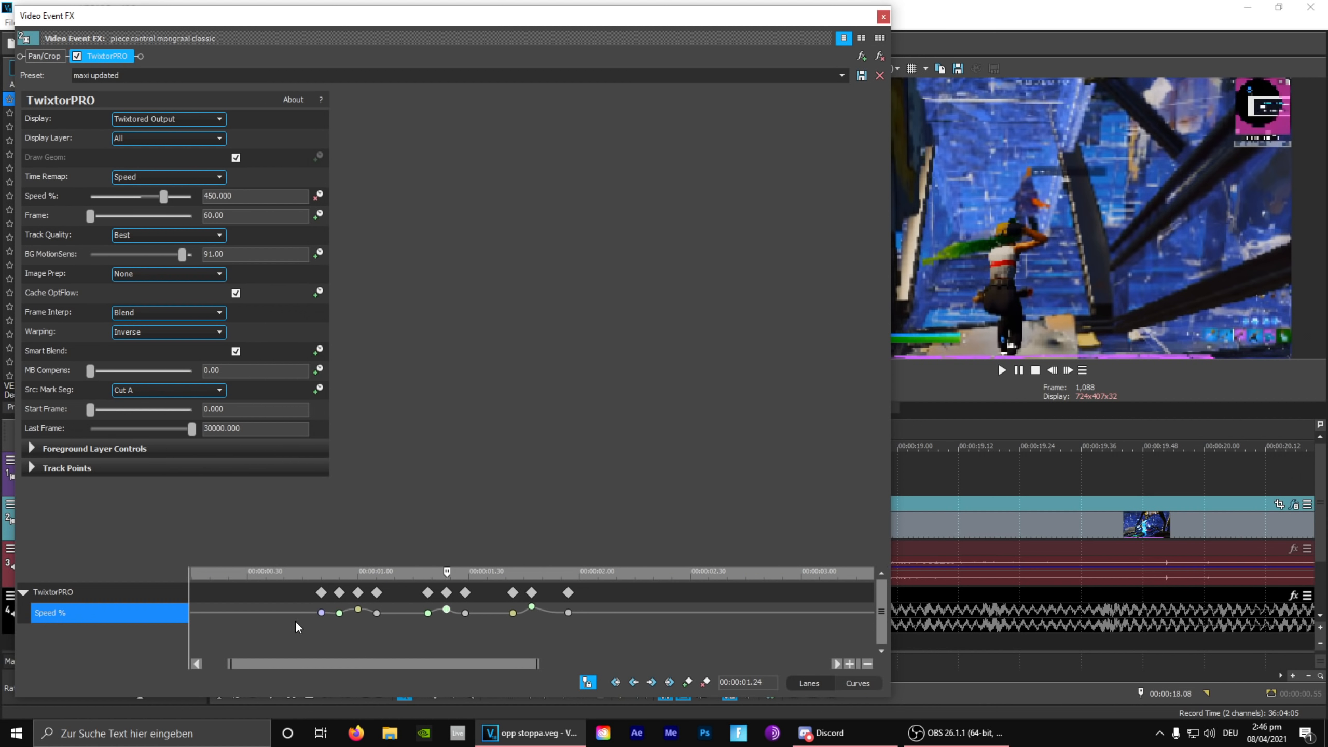
{"action": "left_click_drag", "start_coordinate": [295, 620], "coordinate": [444, 639]}
{"action": "left_click", "coordinate": [447, 609]}
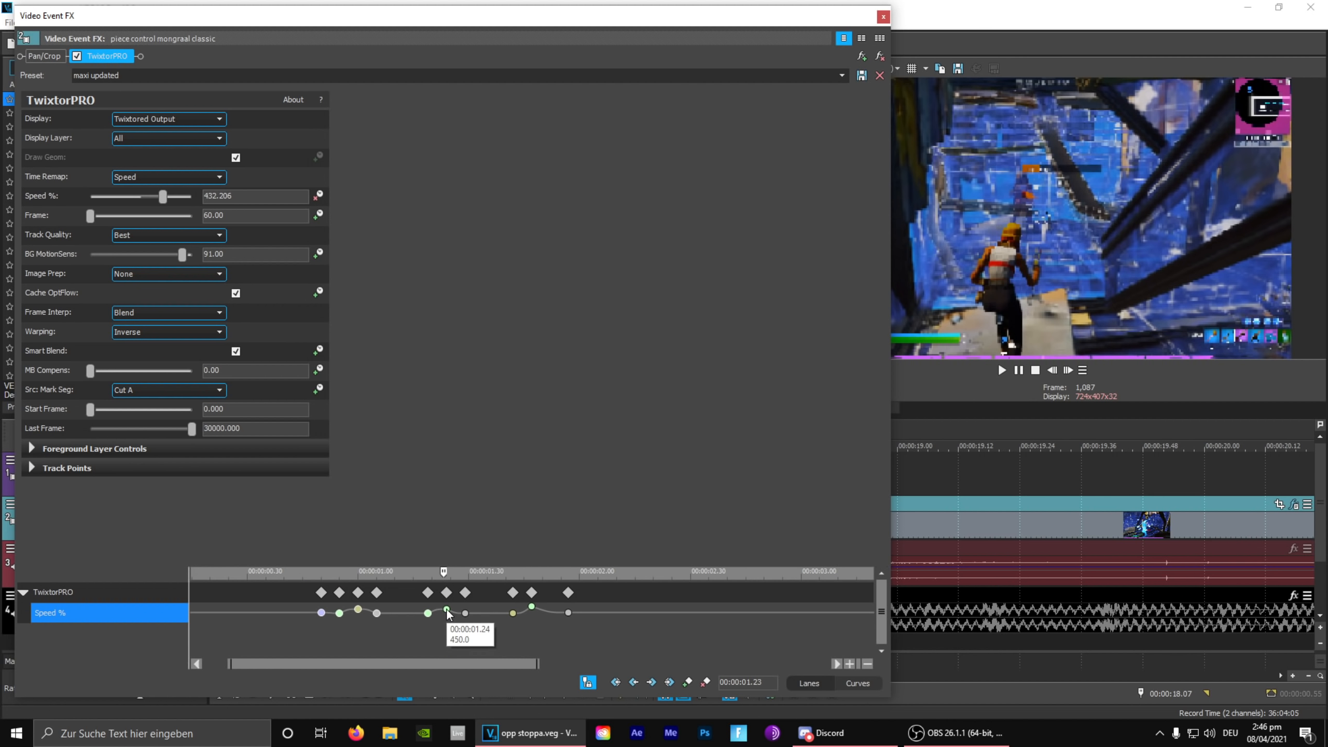
{"action": "right_click", "coordinate": [447, 610]}
{"action": "left_click", "coordinate": [495, 530]}
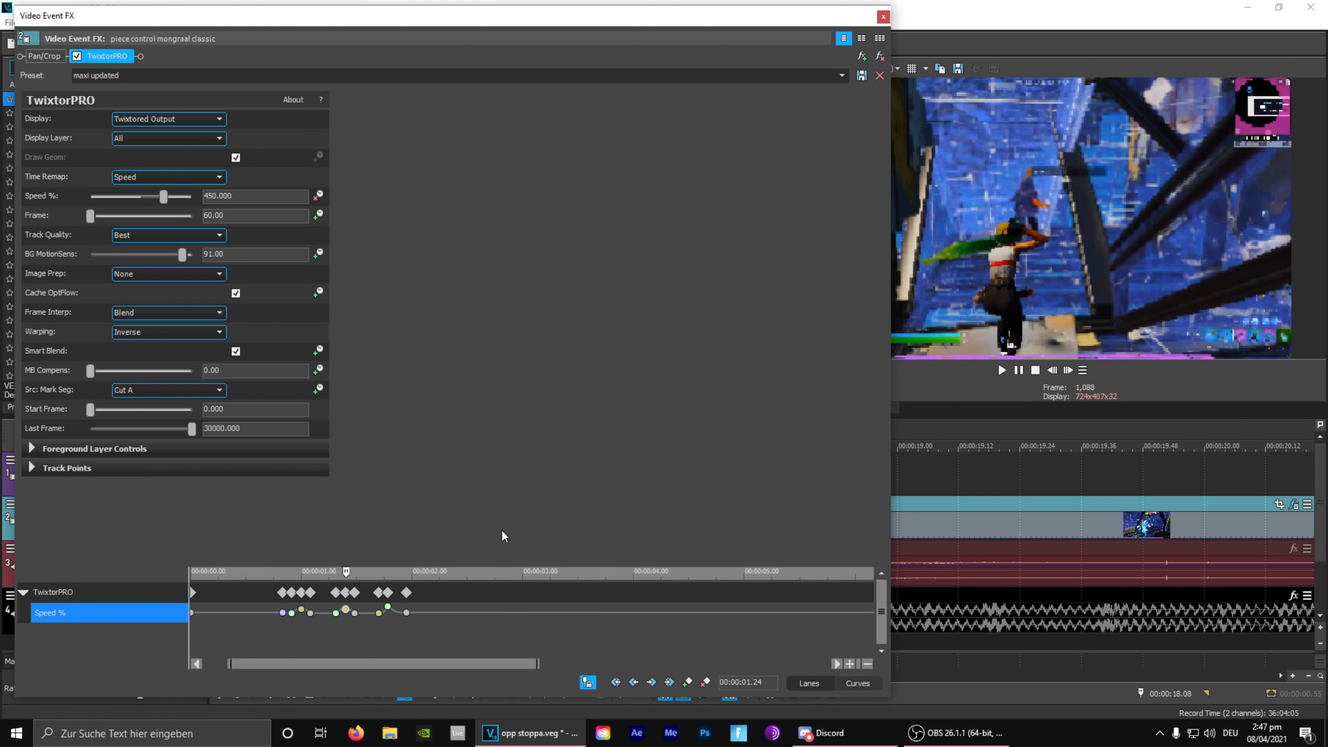
- Step frame by frame from the 00:00:01.24 keyframe to 00:00:01.29 and back to 00:00:01.28 to examine the slowdown
{"action": "left_click", "coordinate": [1068, 370]}
{"action": "left_click", "coordinate": [1068, 370]}
{"action": "left_click", "coordinate": [1068, 370]}
{"action": "left_click", "coordinate": [1070, 372]}
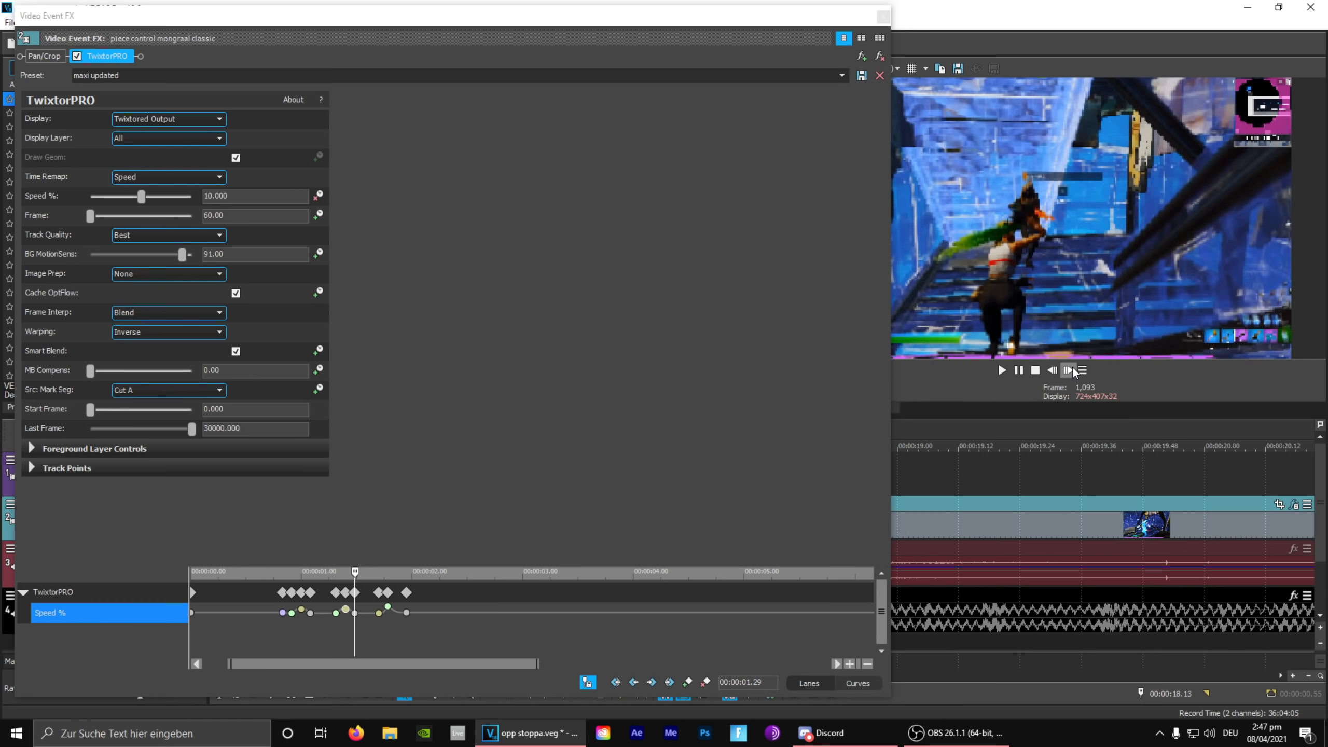
{"action": "left_click", "coordinate": [1070, 372]}
{"action": "left_click", "coordinate": [1054, 373]}
{"action": "left_click", "coordinate": [1053, 373]}
{"action": "left_click", "coordinate": [1068, 370]}
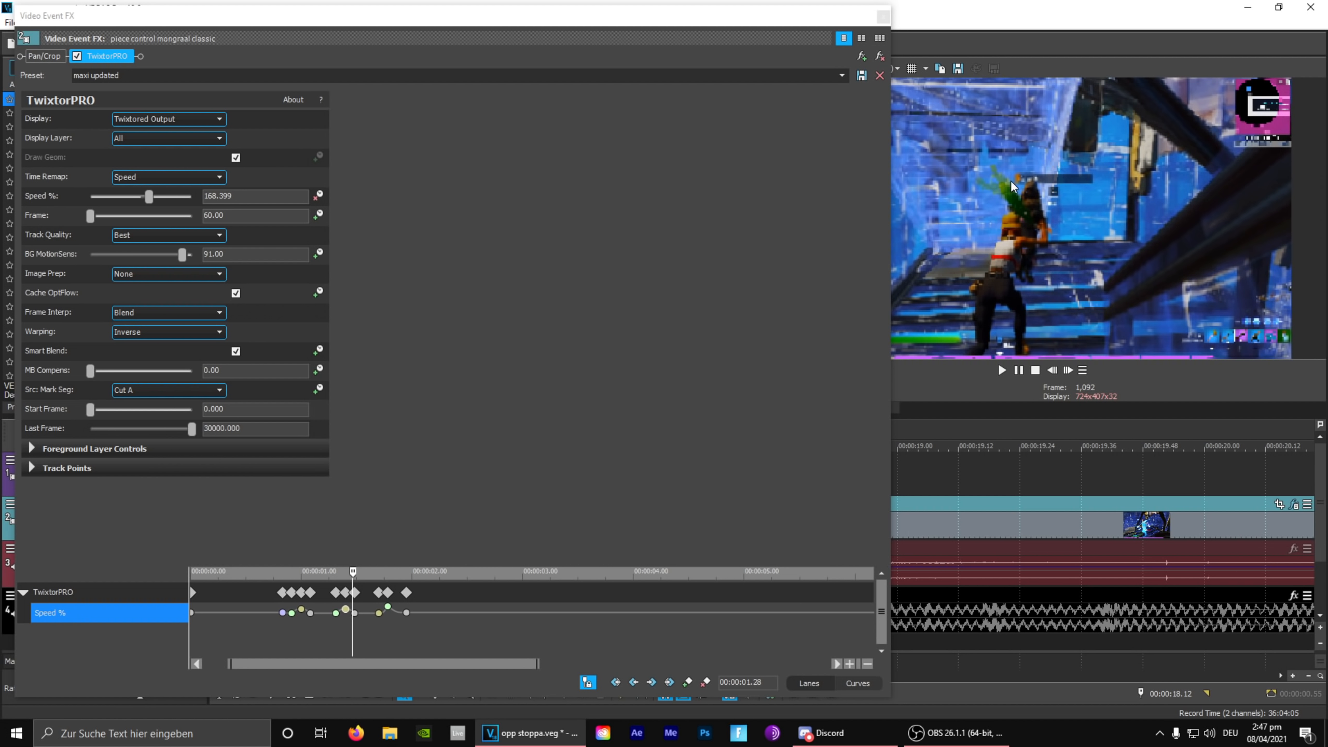
- Inspect the speed curve around the 00:00:01.24 keyframe once more and close the effect window
{"action": "scroll", "coordinate": [334, 596], "scroll_direction": "up", "scroll_amount": 2}
{"action": "left_click", "coordinate": [501, 609]}
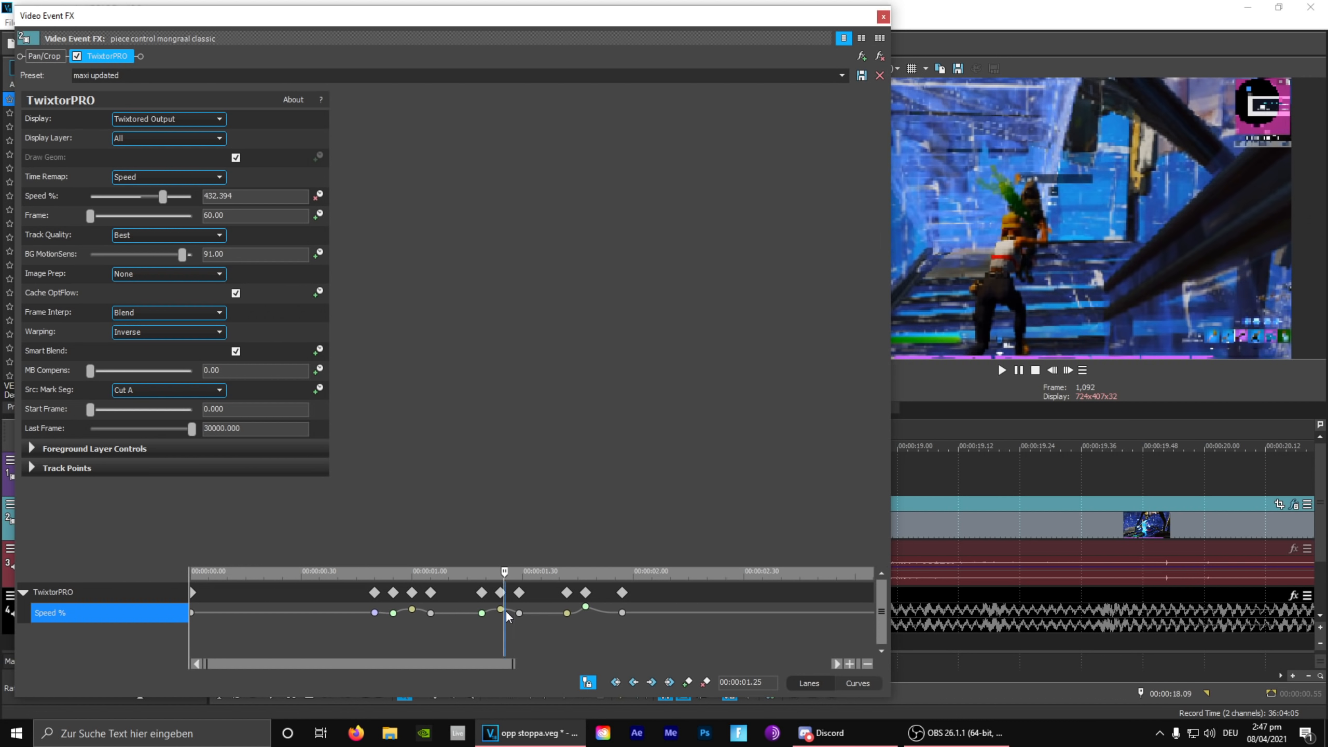
{"action": "right_click", "coordinate": [505, 614]}
{"action": "left_click", "coordinate": [450, 600]}
{"action": "left_click_drag", "start_coordinate": [451, 600], "coordinate": [469, 631]}
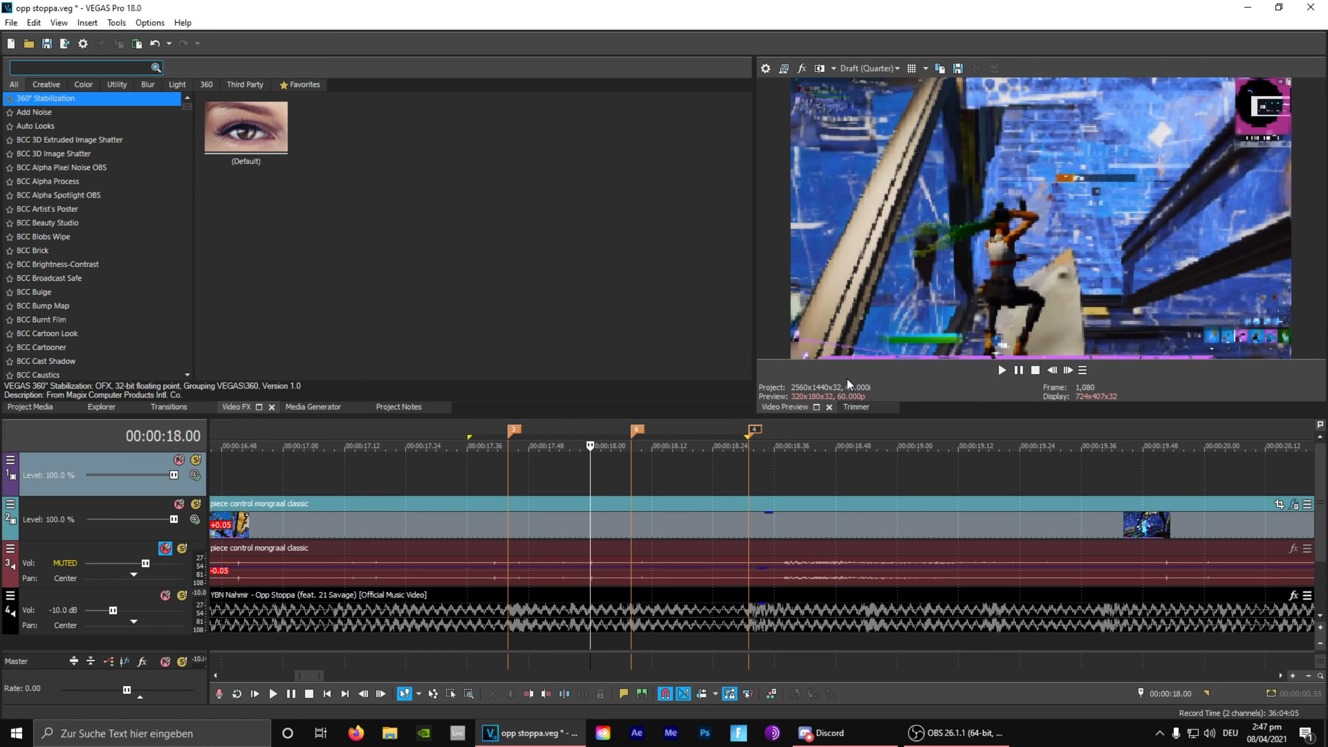
- Review the second clip's markers from 00:00:17.44 to 00:00:18.54 and return to the first clip at 00:00:15.52
{"action": "scroll", "coordinate": [653, 539], "scroll_direction": "down", "scroll_amount": 2}
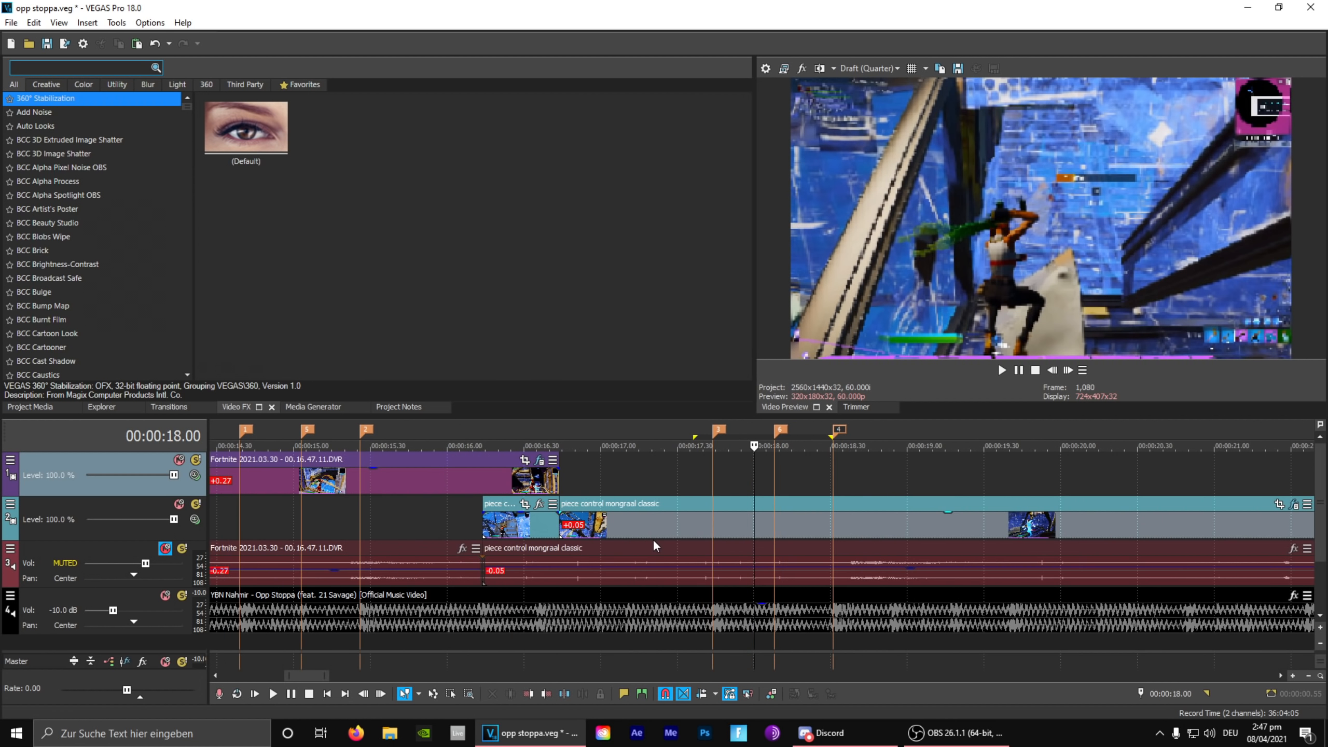
{"action": "left_click", "coordinate": [734, 427]}
{"action": "scroll", "coordinate": [735, 427], "scroll_direction": "up", "scroll_amount": 1}
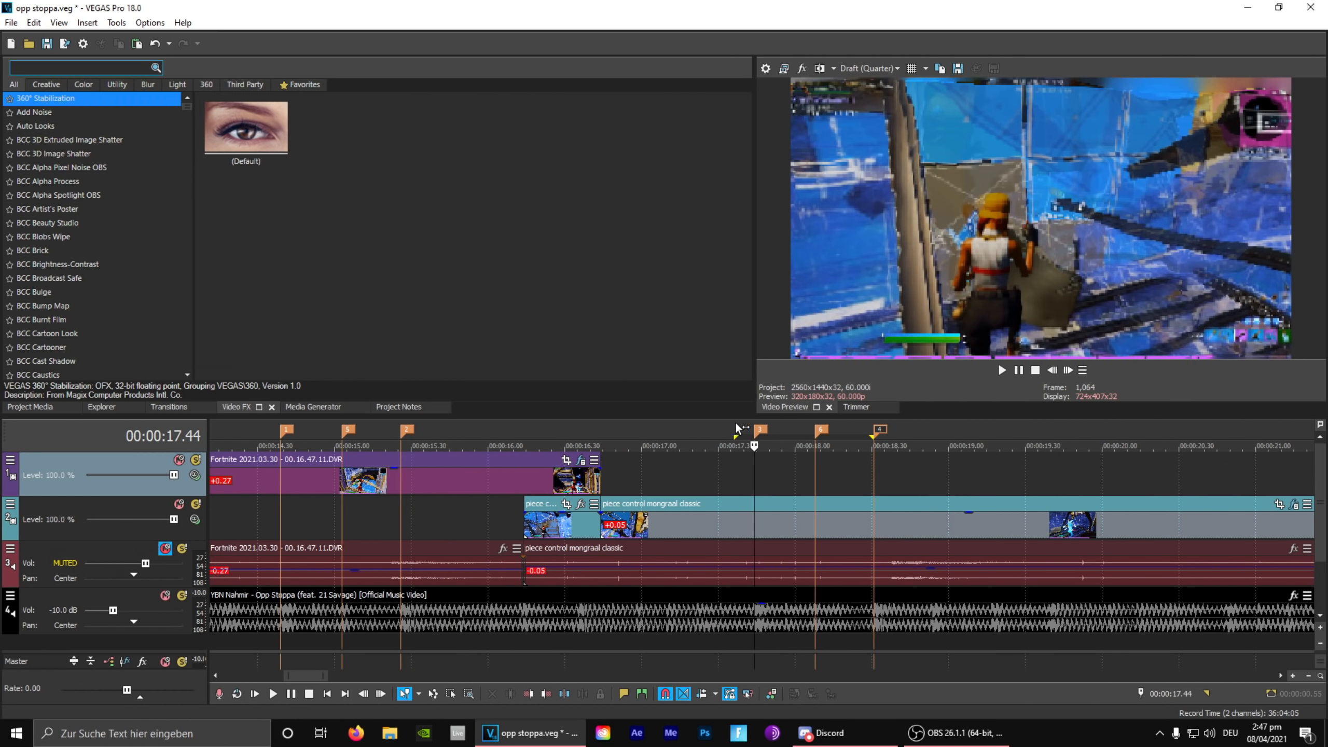
{"action": "left_click", "coordinate": [917, 428]}
{"action": "left_click", "coordinate": [933, 427]}
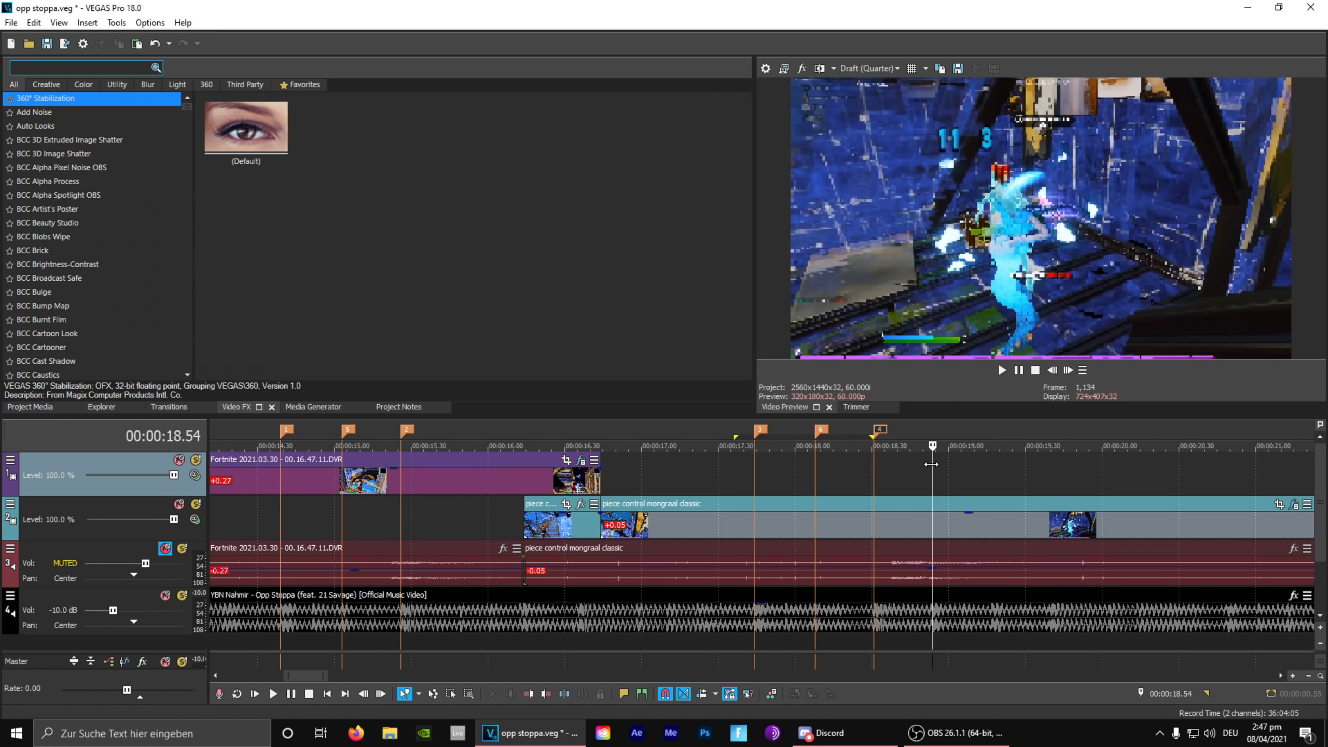
{"action": "scroll", "coordinate": [931, 463], "scroll_direction": "down", "scroll_amount": 2}
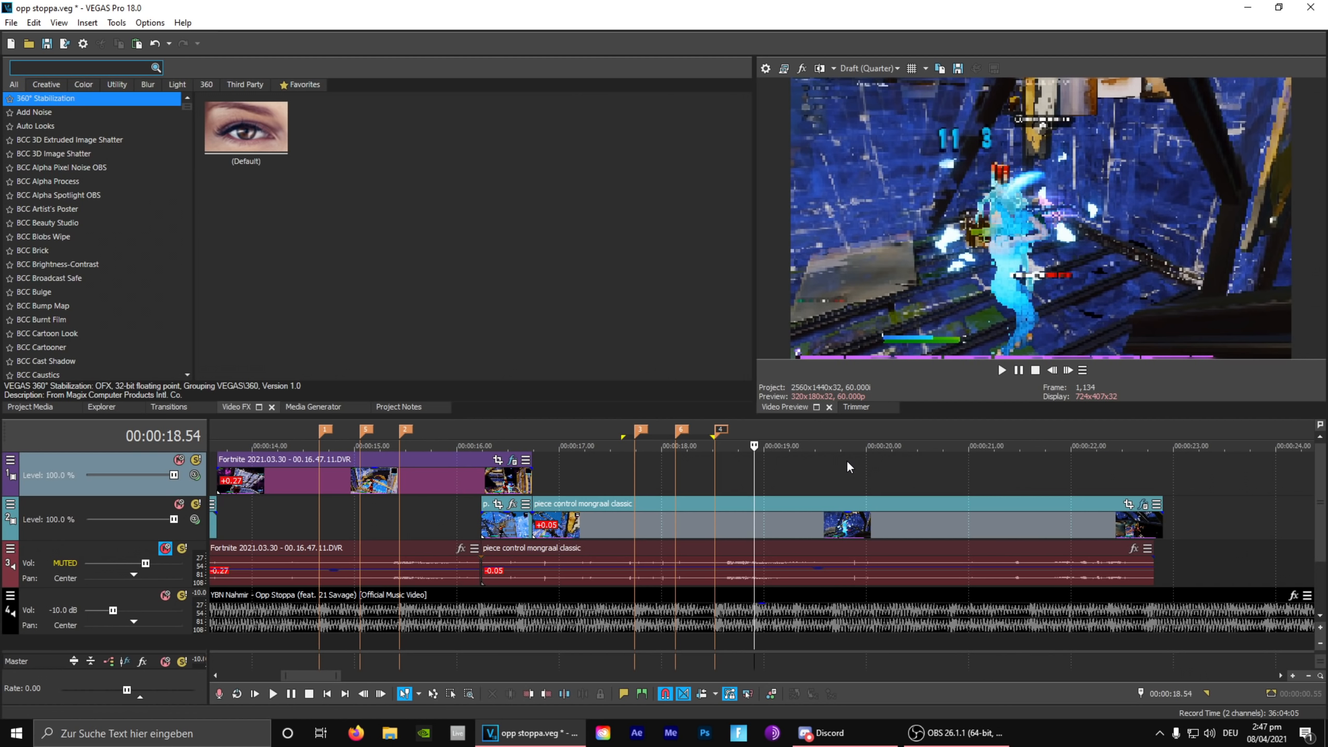
{"action": "scroll", "coordinate": [846, 459], "scroll_direction": "up", "scroll_amount": 2}
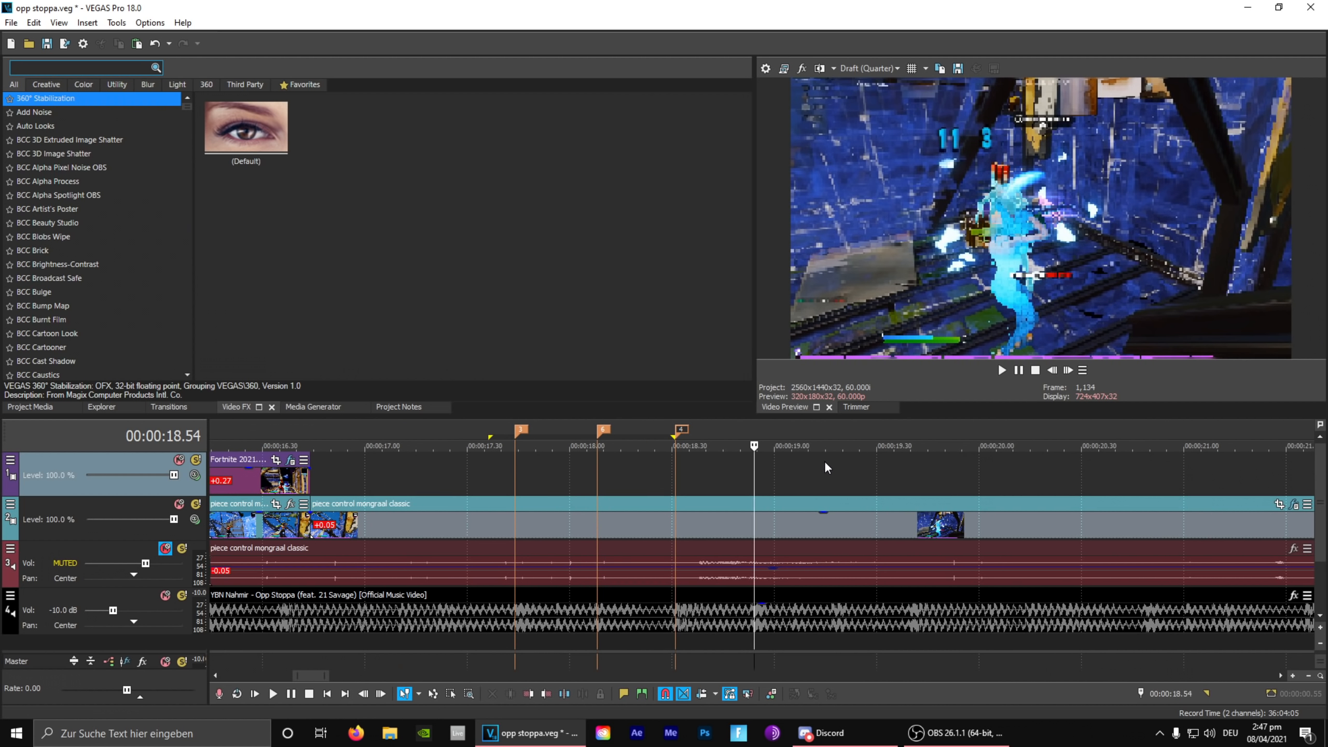
{"action": "left_click_drag", "start_coordinate": [436, 431], "coordinate": [1018, 612]}
{"action": "scroll", "coordinate": [839, 583], "scroll_direction": "down", "scroll_amount": 1}
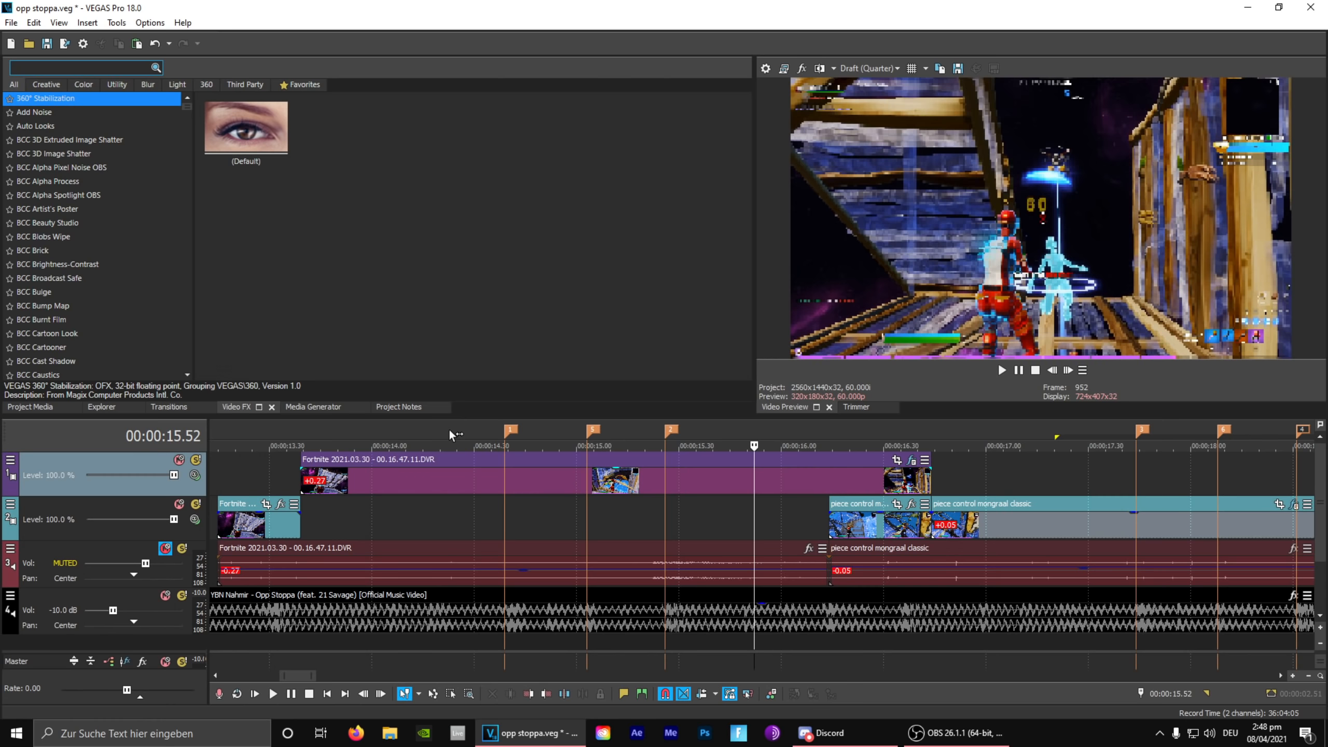
- Split the Fortnite clip at the second marker at 00:00:15.03 and at the first marker at 00:00:14.39
{"action": "left_click_drag", "start_coordinate": [452, 434], "coordinate": [824, 552]}
{"action": "left_click", "coordinate": [593, 485]}
{"action": "key", "text": "s"}
{"action": "left_click", "coordinate": [616, 480]}
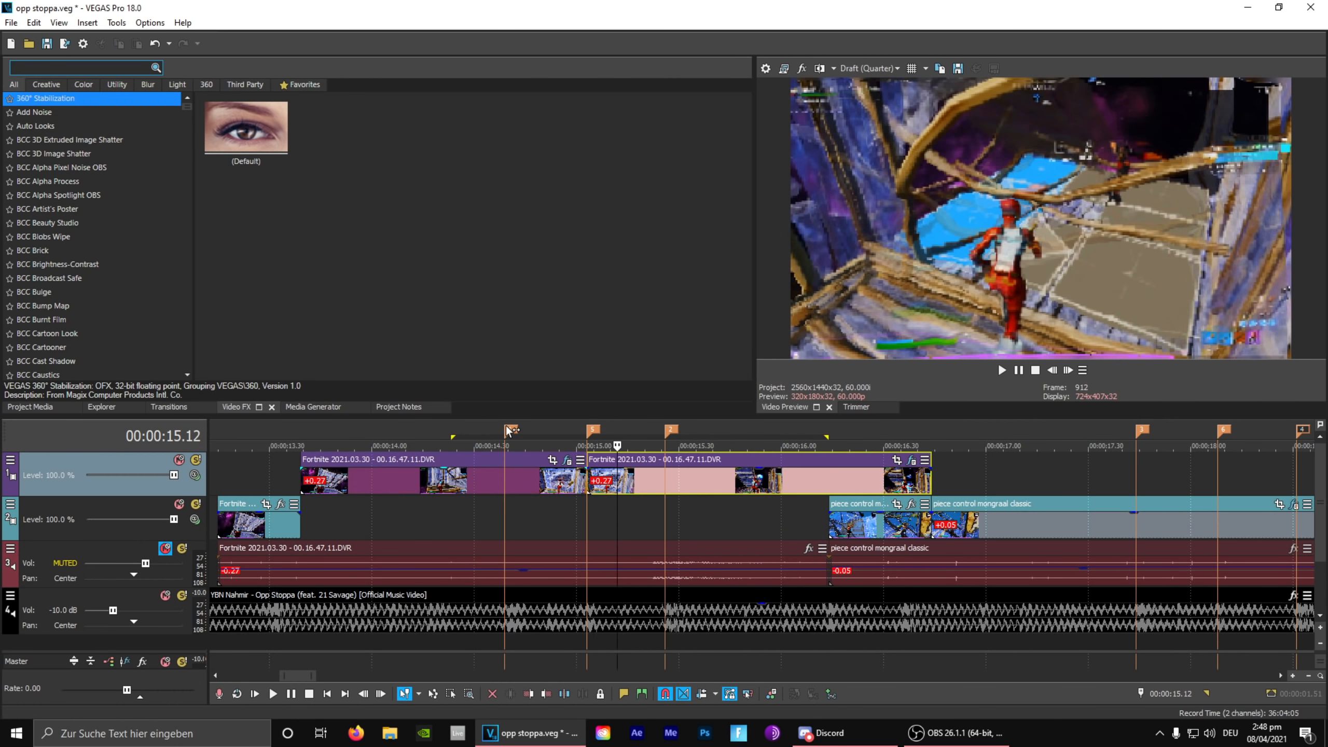
{"action": "key", "text": "1"}
{"action": "left_click", "coordinate": [504, 482]}
{"action": "key", "text": "s"}
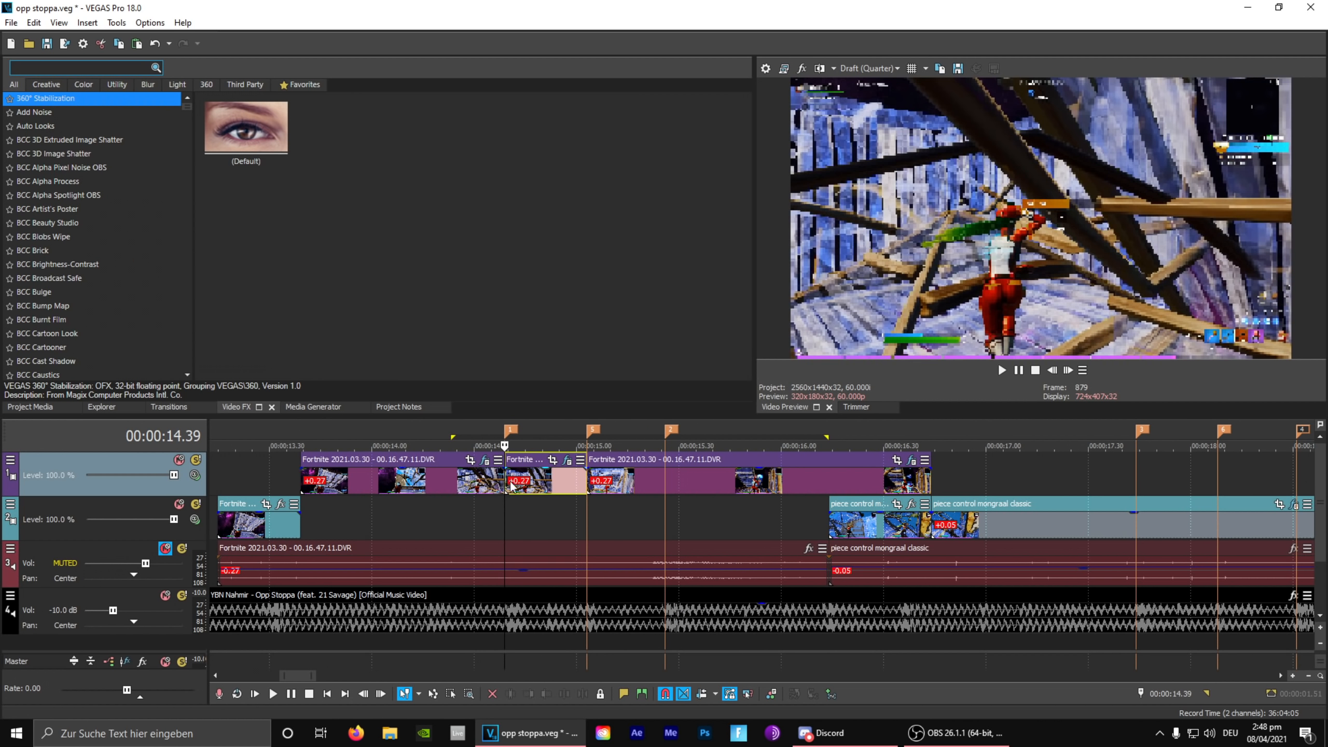
- Step through the split clip from 00:00:14.32 past both cuts to 00:00:15.59 to examine the effect on its footage
{"action": "left_click", "coordinate": [1052, 370]}
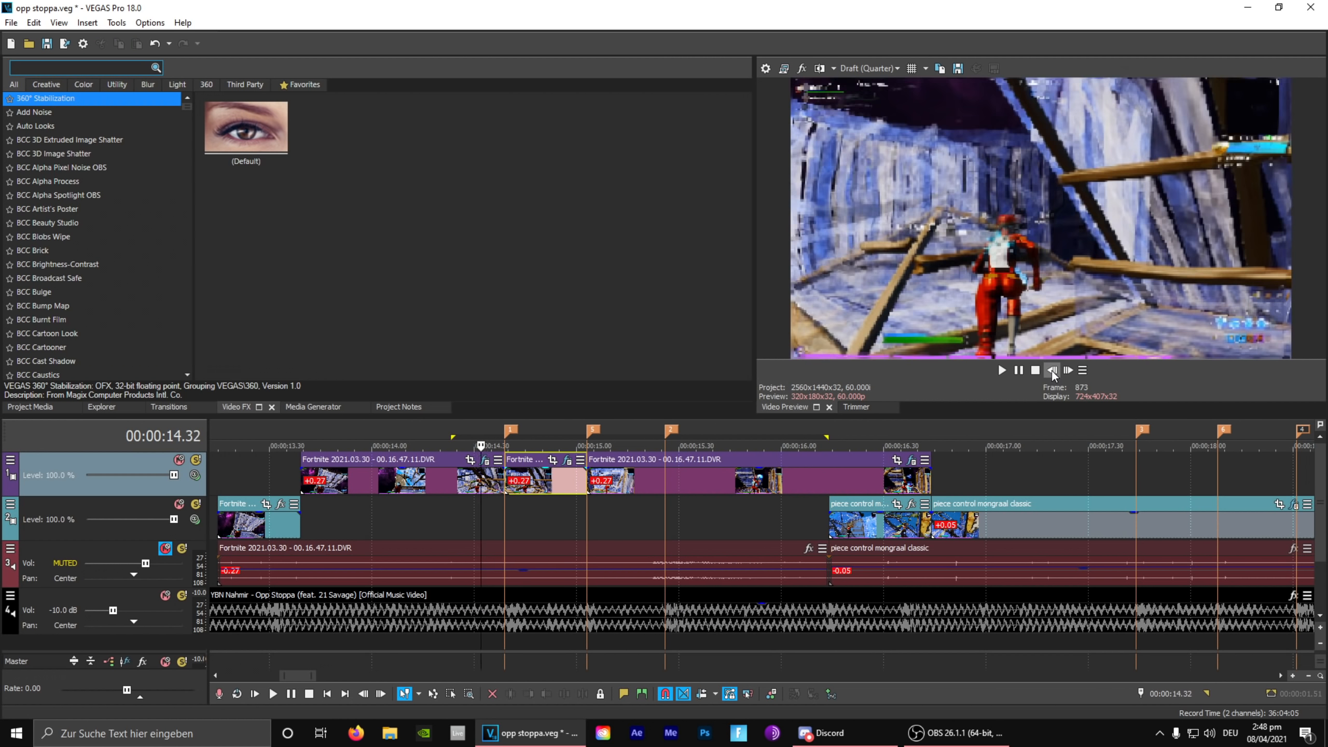
{"action": "left_click", "coordinate": [1069, 370]}
{"action": "left_click", "coordinate": [1068, 370]}
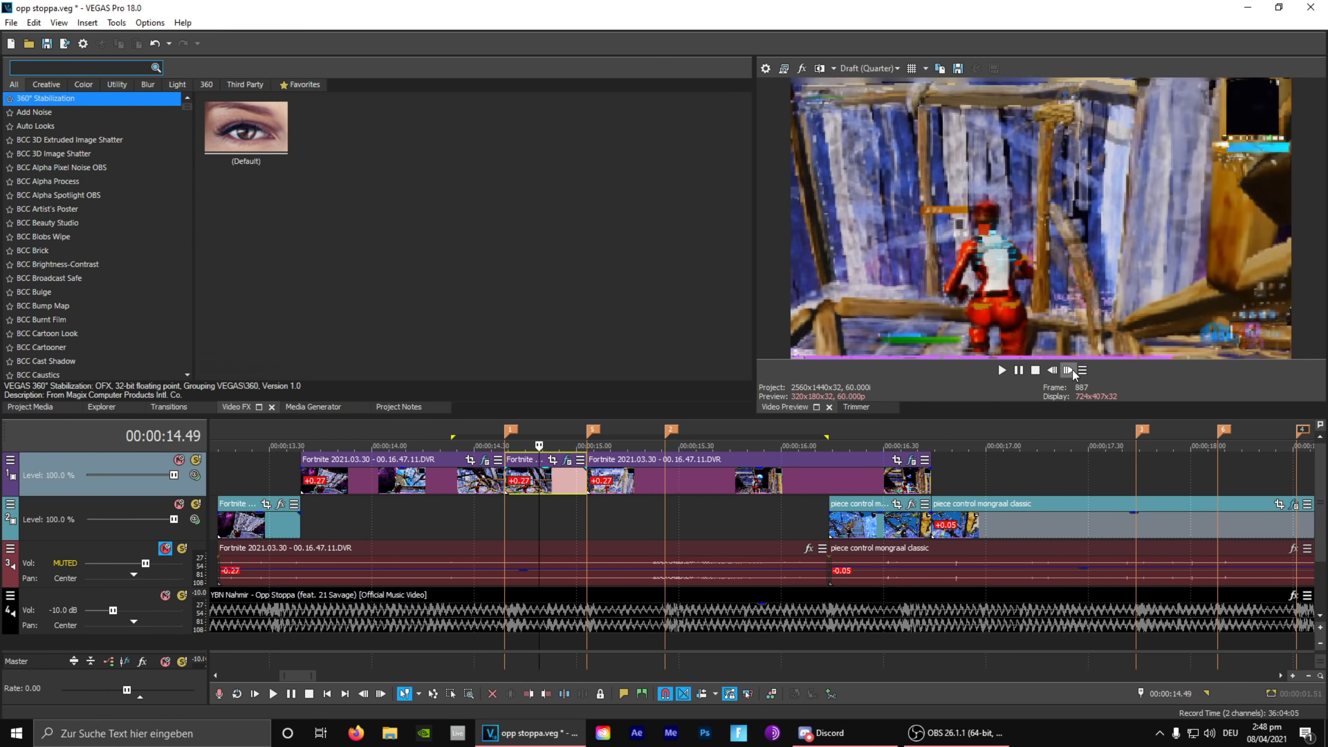
{"action": "left_click", "coordinate": [1069, 370]}
{"action": "left_click", "coordinate": [1068, 370]}
{"action": "left_click", "coordinate": [1069, 369]}
{"action": "left_click", "coordinate": [1068, 370]}
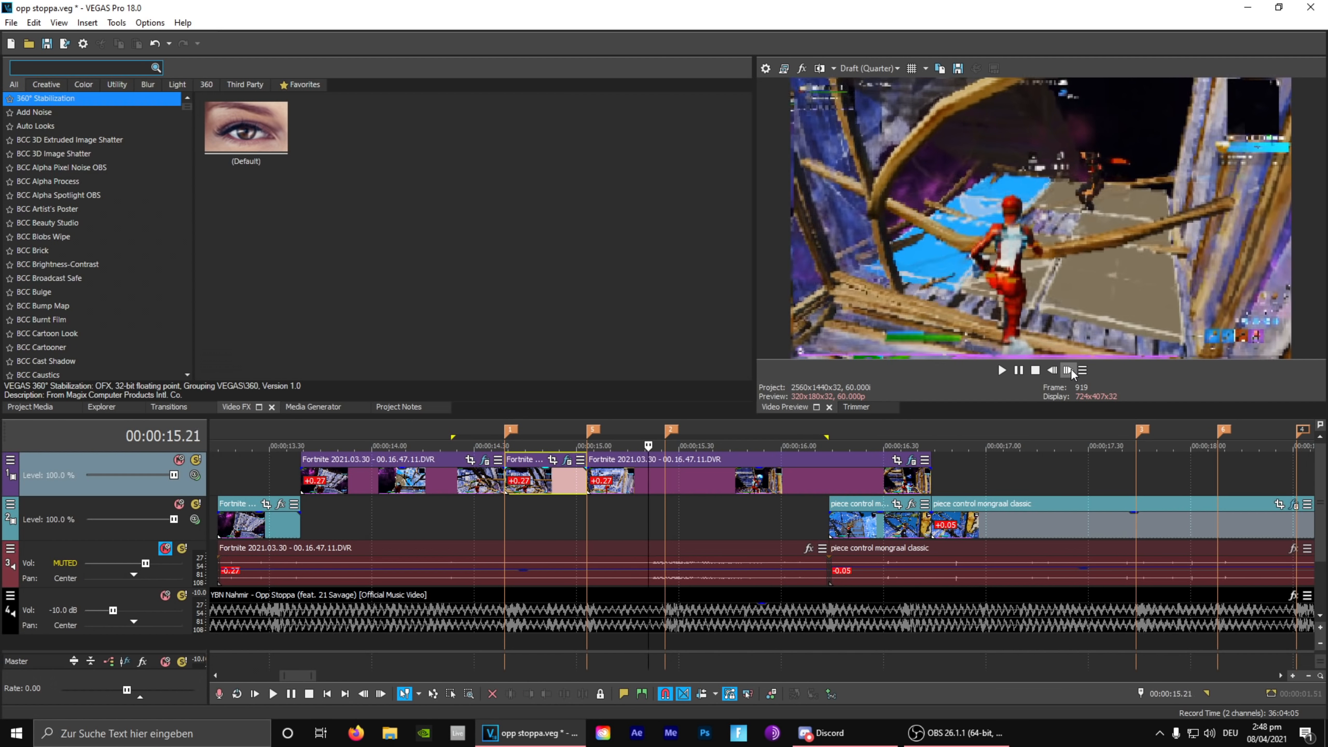
{"action": "left_click", "coordinate": [1068, 370]}
{"action": "left_click", "coordinate": [1068, 370]}
{"action": "left_click", "coordinate": [1069, 369]}
{"action": "left_click", "coordinate": [1069, 370]}
{"action": "left_click", "coordinate": [1069, 369]}
- Undo both clip splits and return to the first marker at 00:00:14.39
{"action": "left_click", "coordinate": [155, 43]}
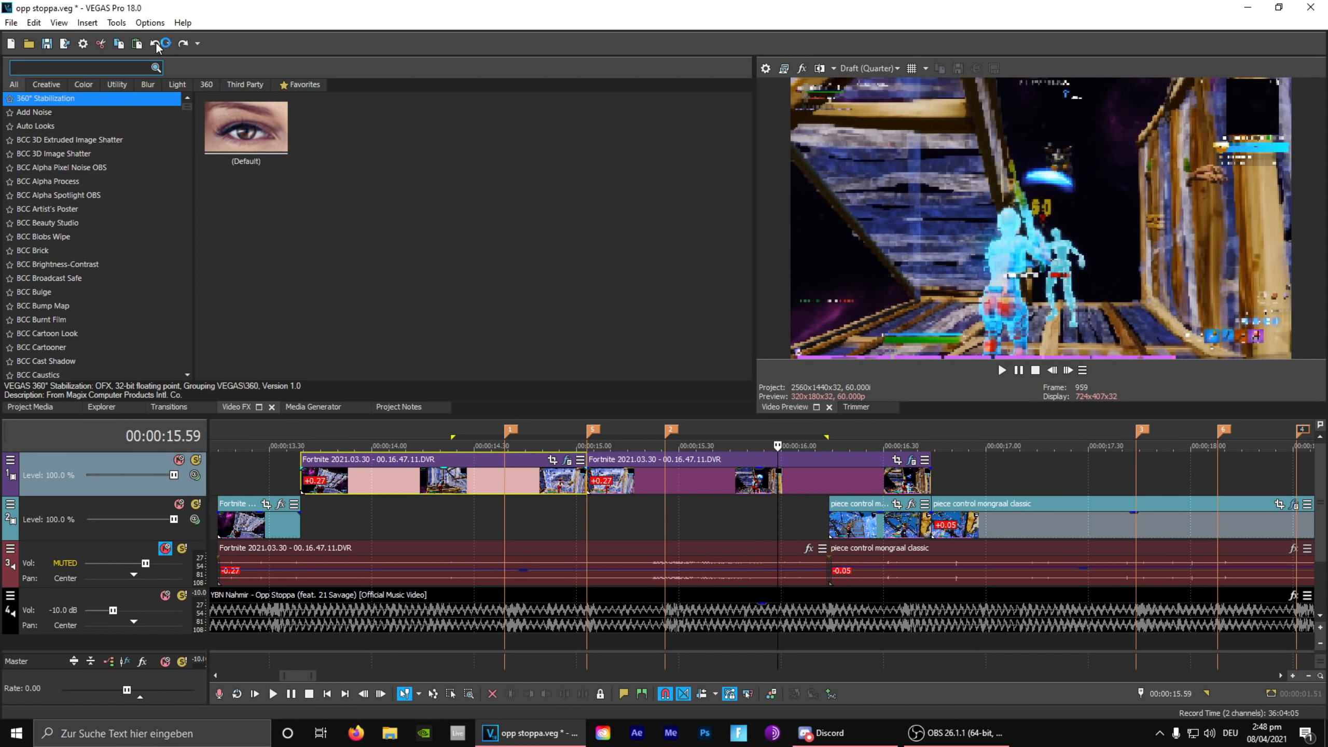
{"action": "left_click", "coordinate": [154, 43]}
{"action": "left_click_drag", "start_coordinate": [413, 437], "coordinate": [830, 458]}
{"action": "left_click", "coordinate": [509, 488]}
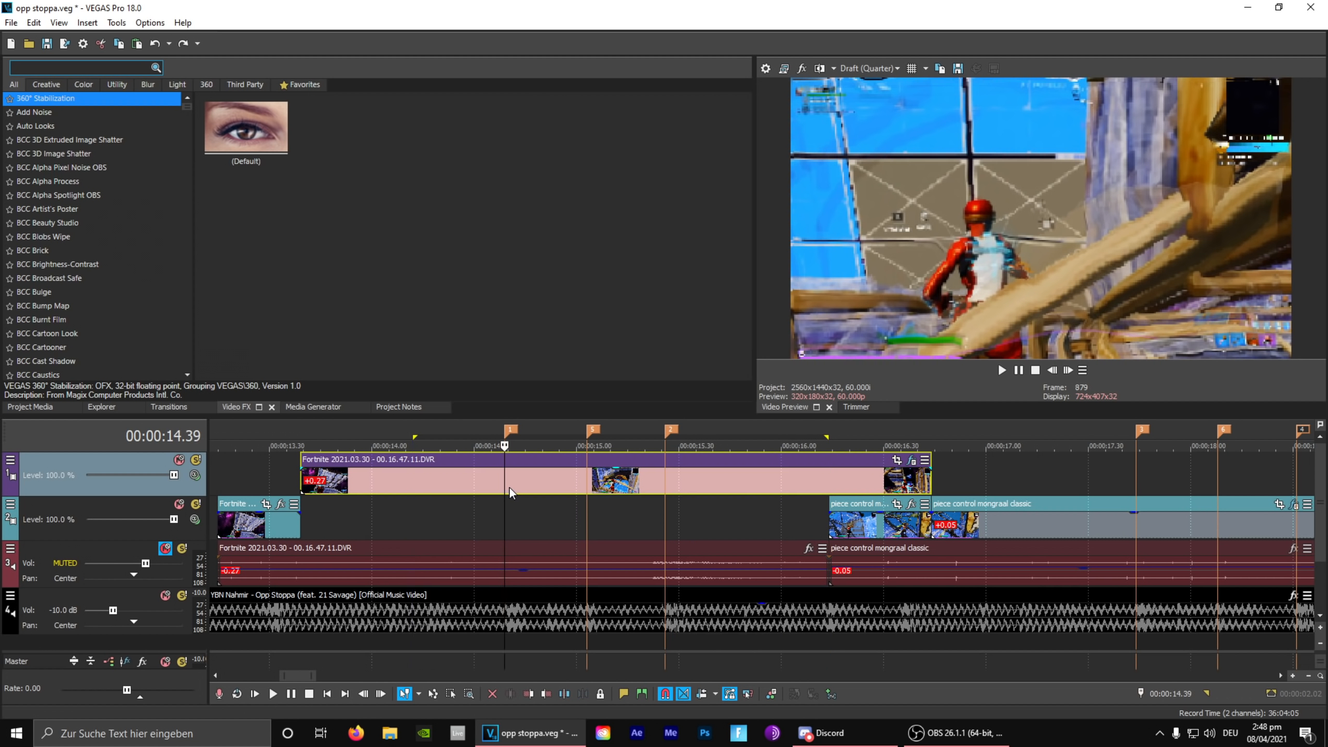
- Insert an empty video track above the Fortnite clip's track
{"action": "right_click", "coordinate": [140, 463]}
{"action": "left_click", "coordinate": [193, 500]}
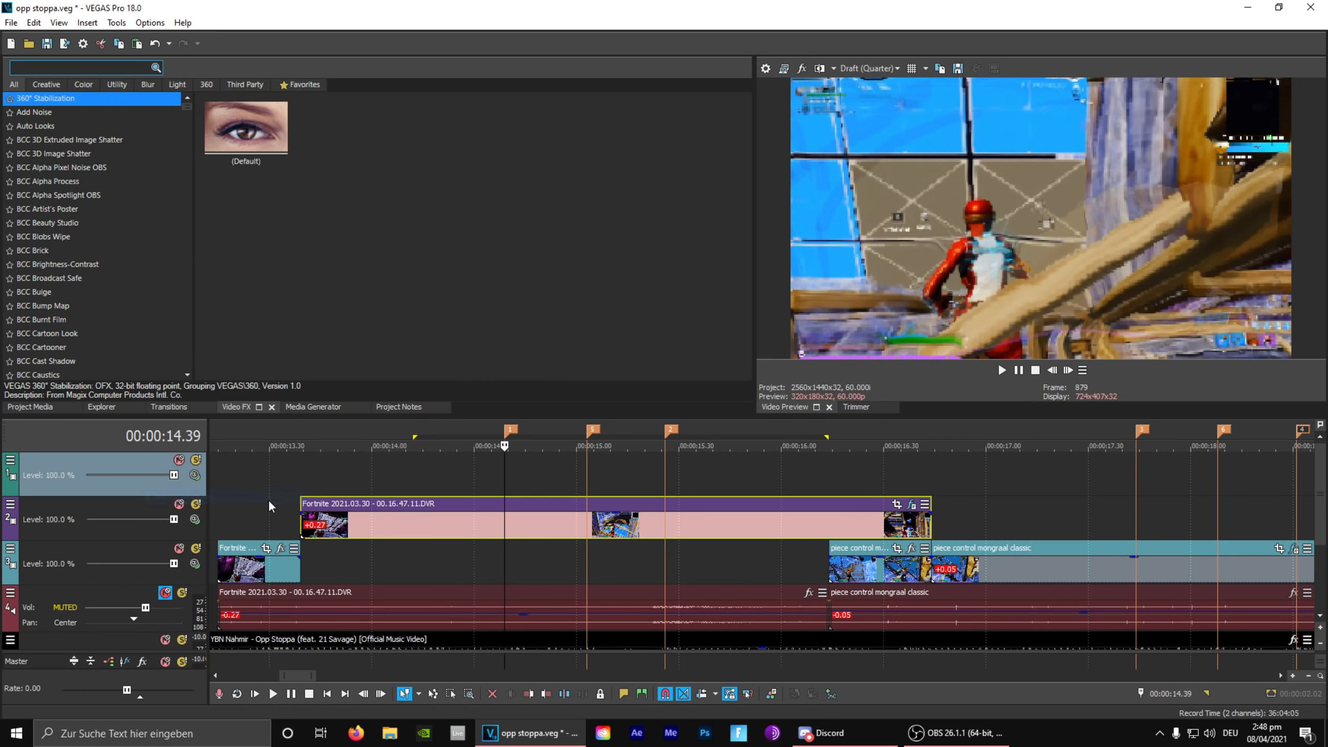
- Mark the time range from 00:00:13.39 to 00:00:16.16 and mute the Fortnite clip's video track
{"action": "left_click_drag", "start_coordinate": [301, 436], "coordinate": [837, 449]}
{"action": "left_click", "coordinate": [369, 487]}
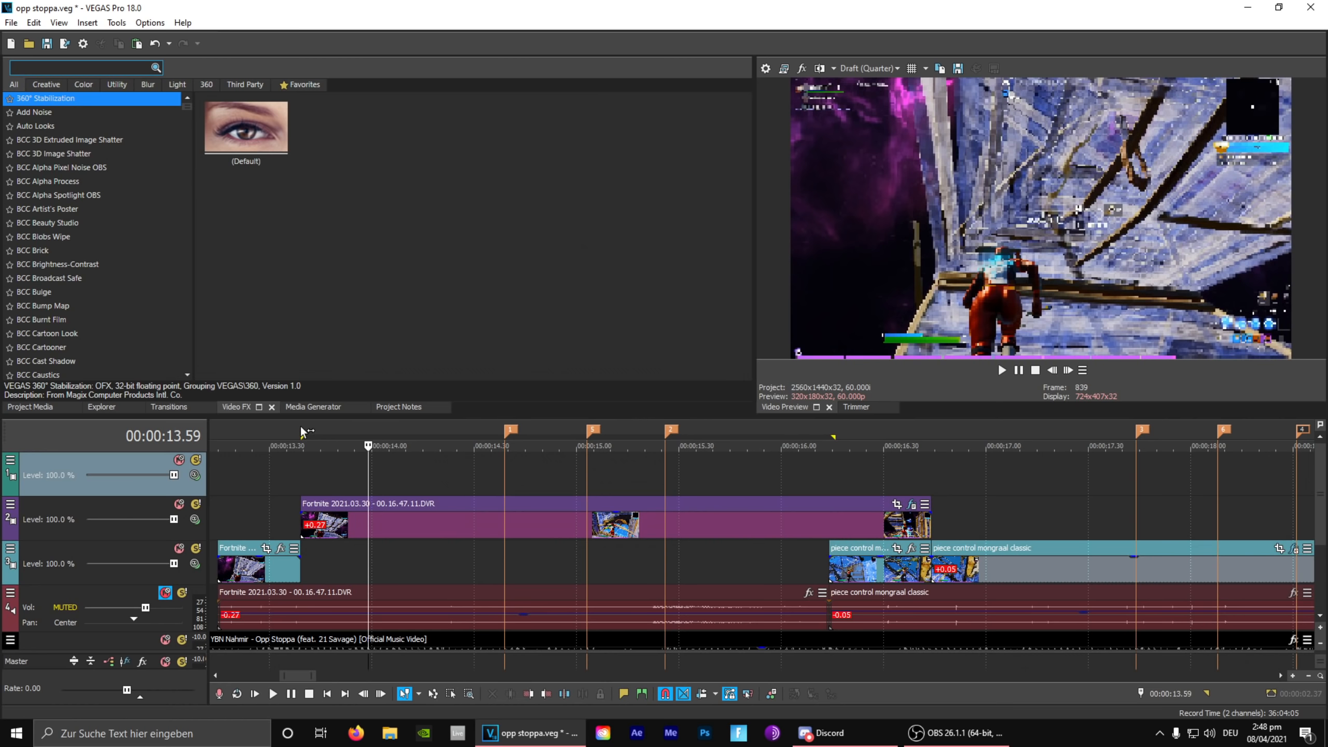
{"action": "left_click_drag", "start_coordinate": [302, 433], "coordinate": [835, 458]}
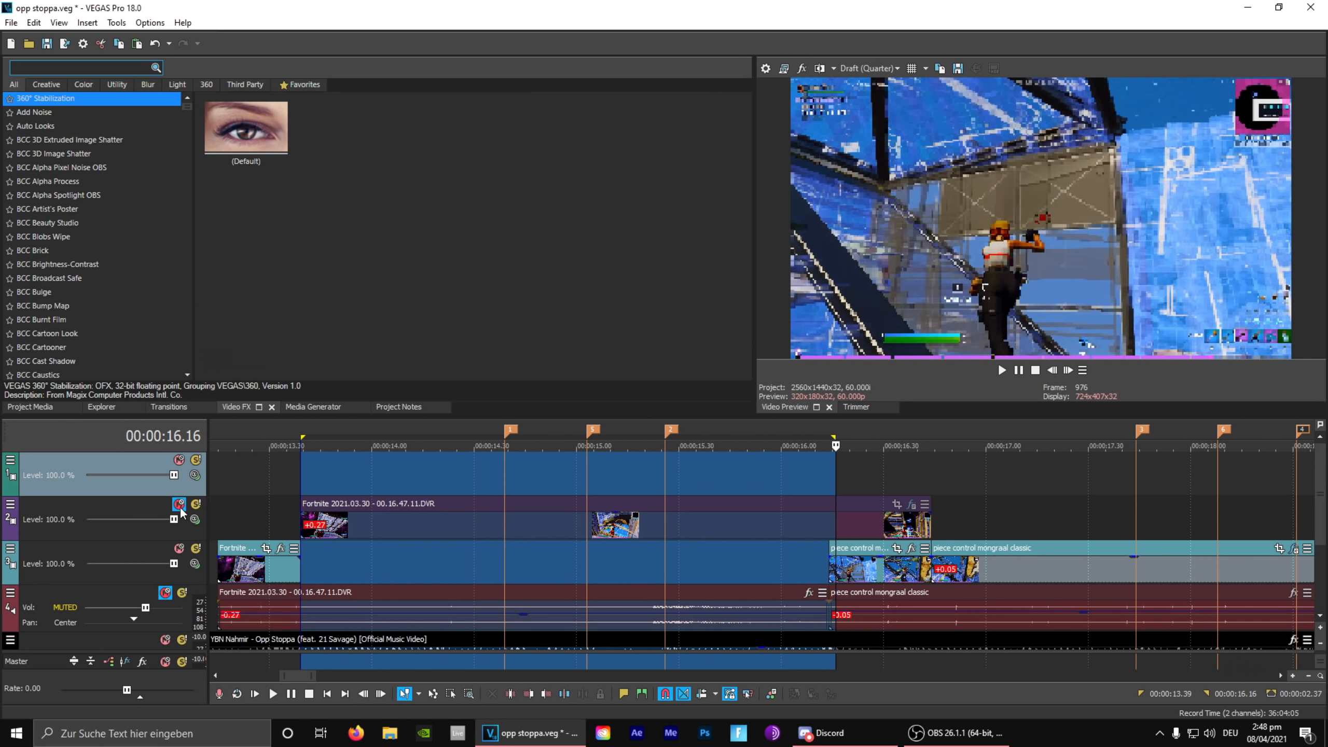
{"action": "left_click", "coordinate": [475, 461]}
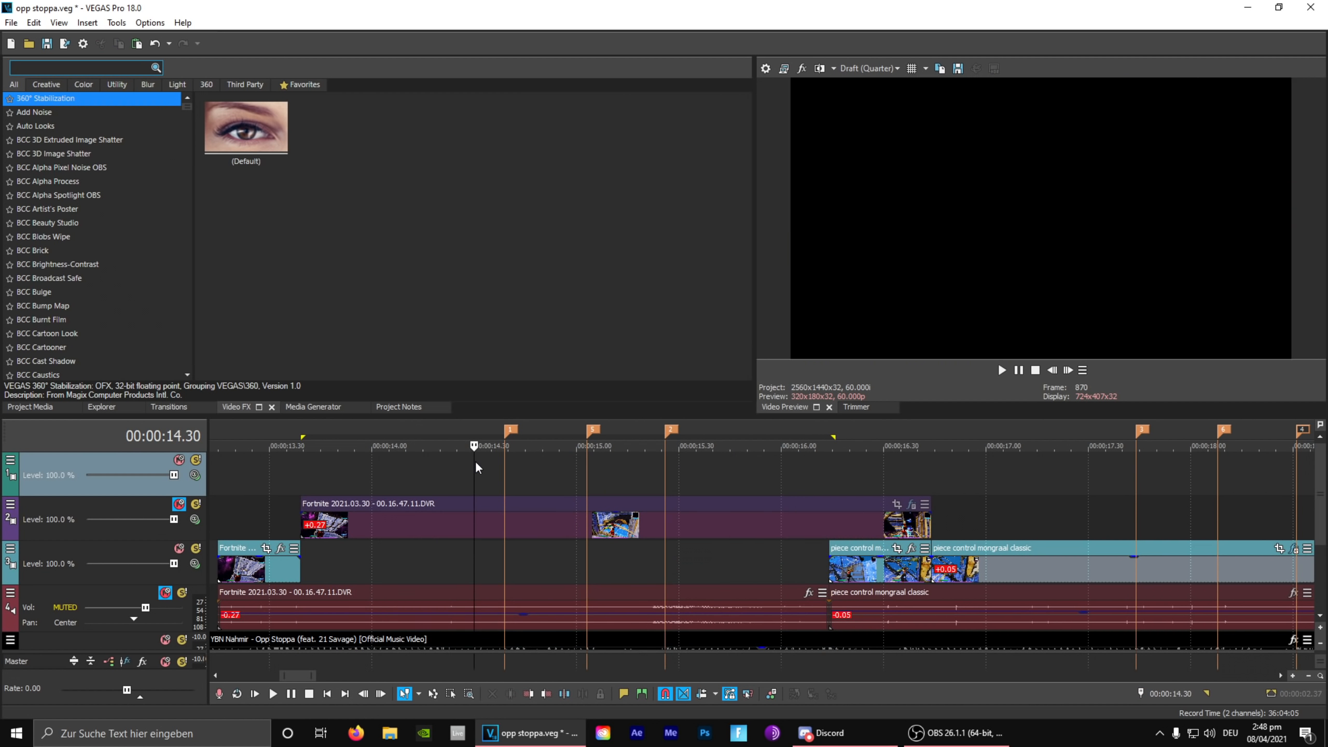
- Examine the empty track's span above the Fortnite clip around the first marker at 00:00:14.39 and the second at 00:00:15.03
{"action": "left_click", "coordinate": [302, 468]}
{"action": "left_click_drag", "start_coordinate": [300, 437], "coordinate": [823, 471]}
{"action": "left_click", "coordinate": [503, 457]}
{"action": "left_click", "coordinate": [506, 507]}
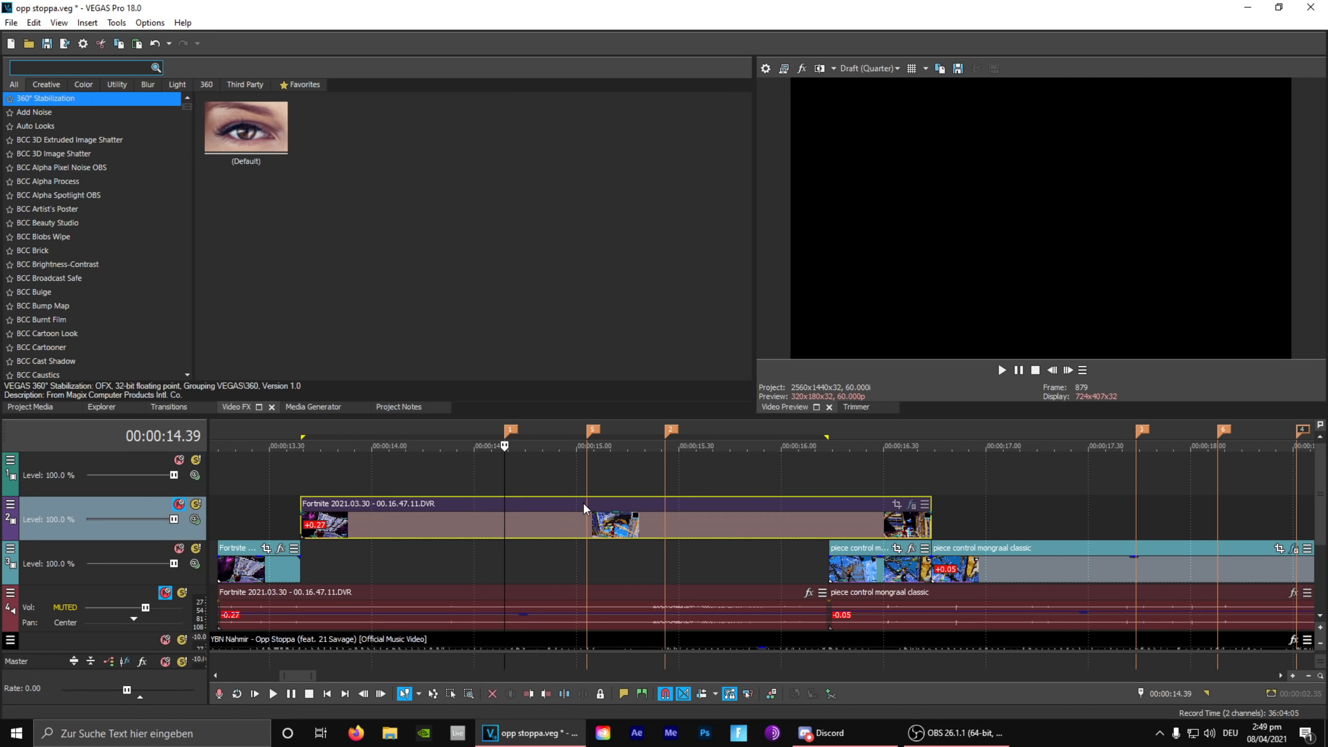
{"action": "left_click", "coordinate": [531, 482]}
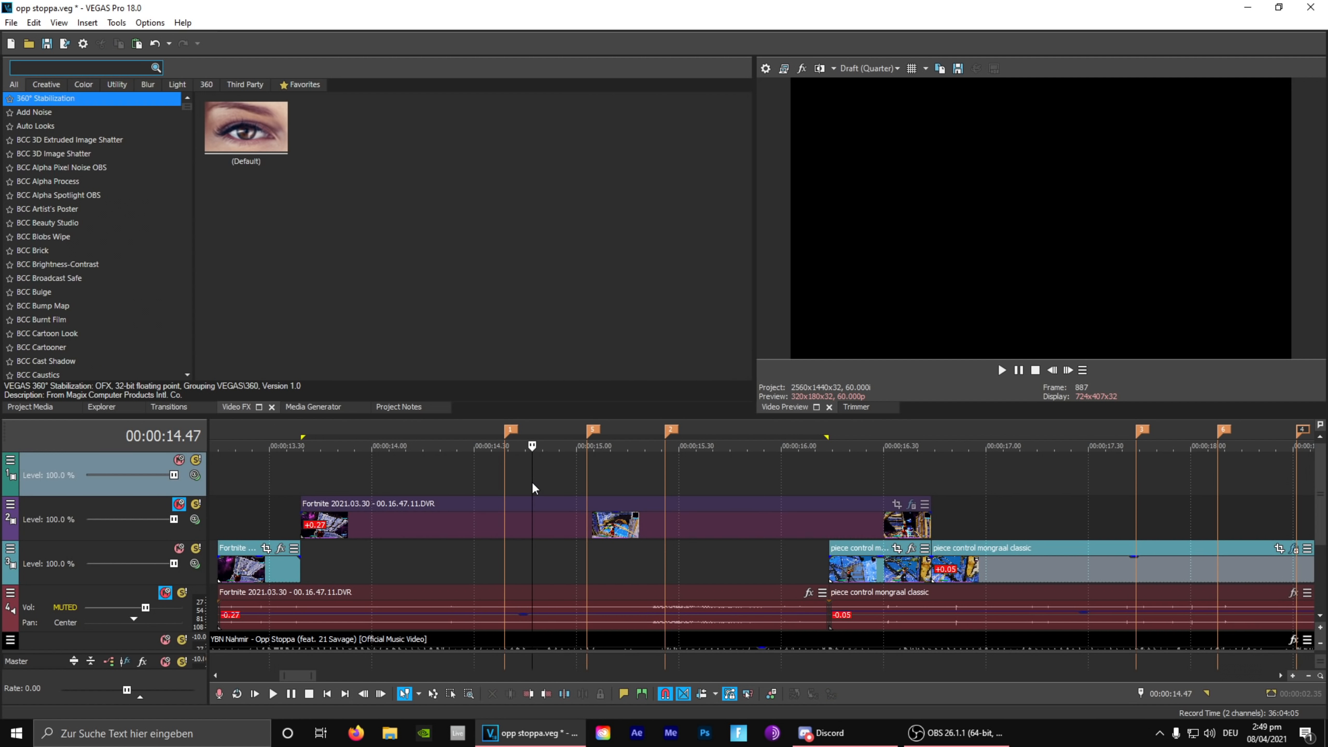
{"action": "left_click_drag", "start_coordinate": [614, 465], "coordinate": [647, 467]}
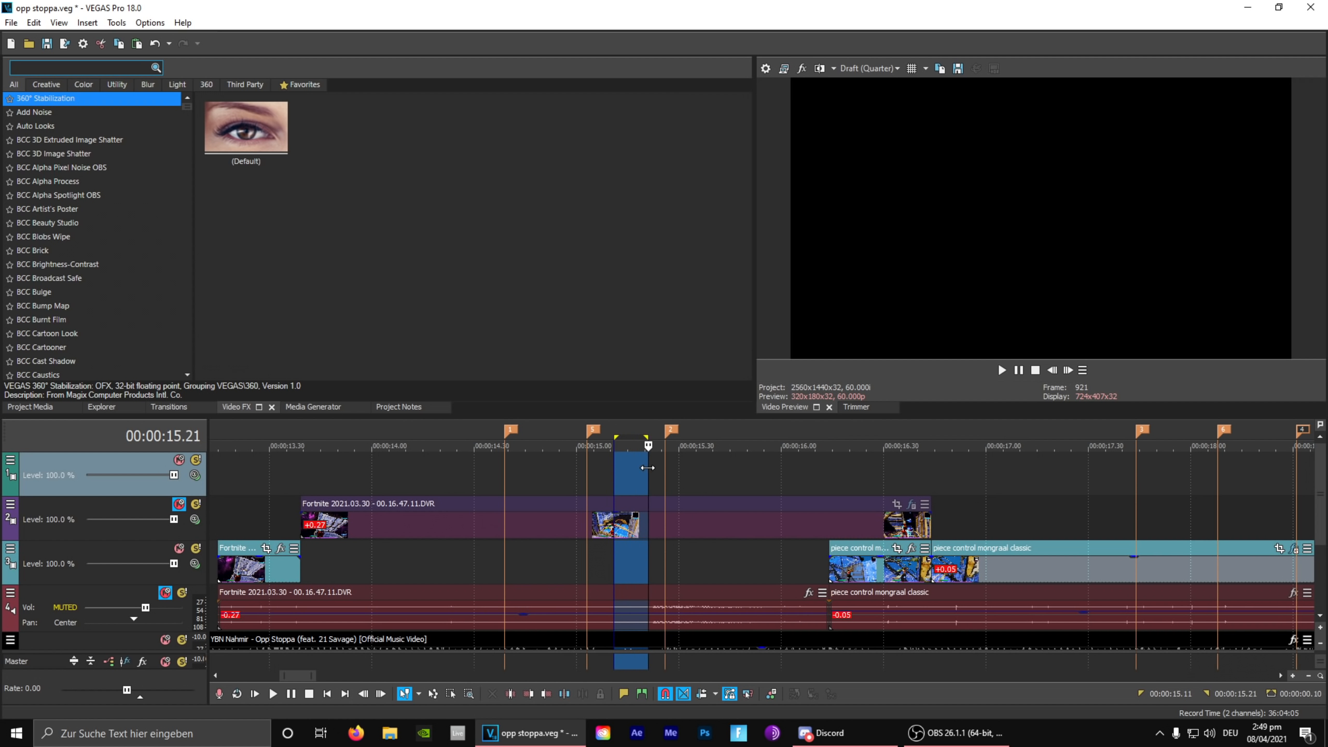
{"action": "left_click", "coordinate": [591, 428]}
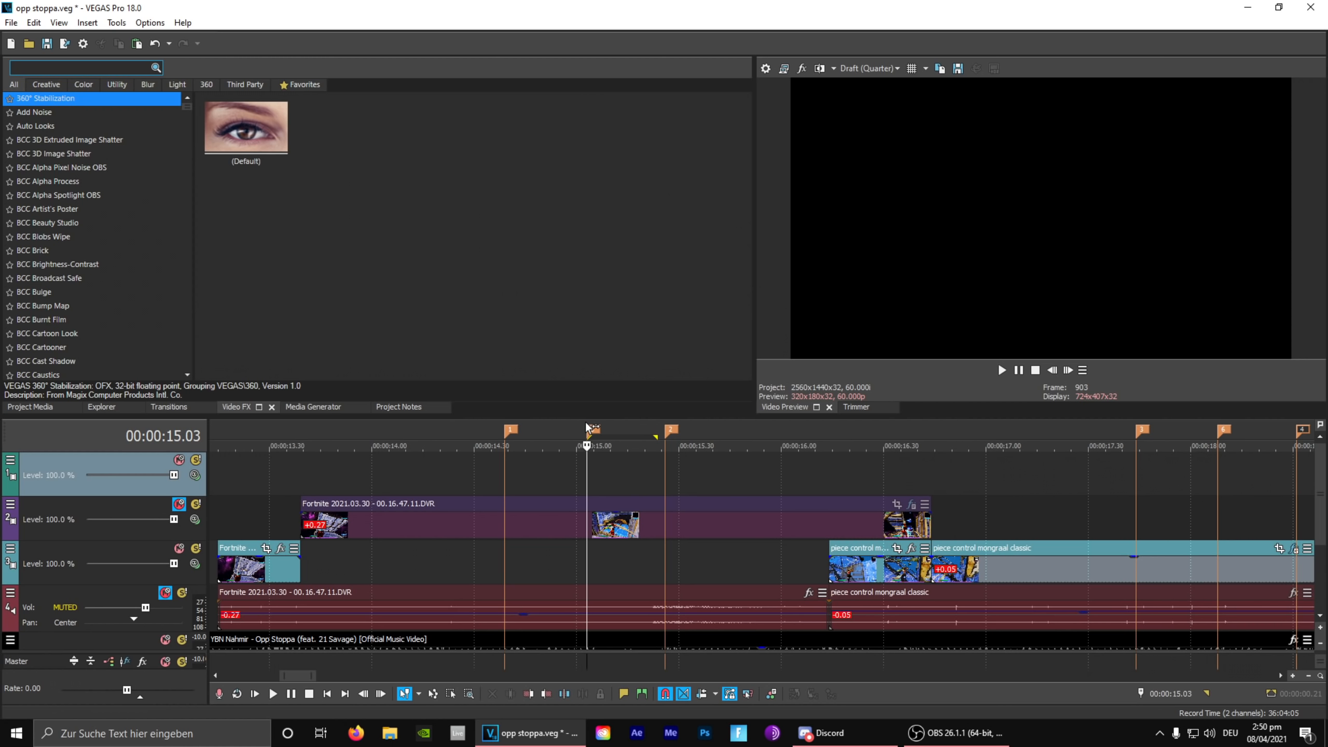
- Move to 00:00:16.20 near the clip's end and unmute the Fortnite clip's video track
{"action": "scroll", "coordinate": [883, 470], "scroll_direction": "down", "scroll_amount": 2}
{"action": "left_click", "coordinate": [886, 471]}
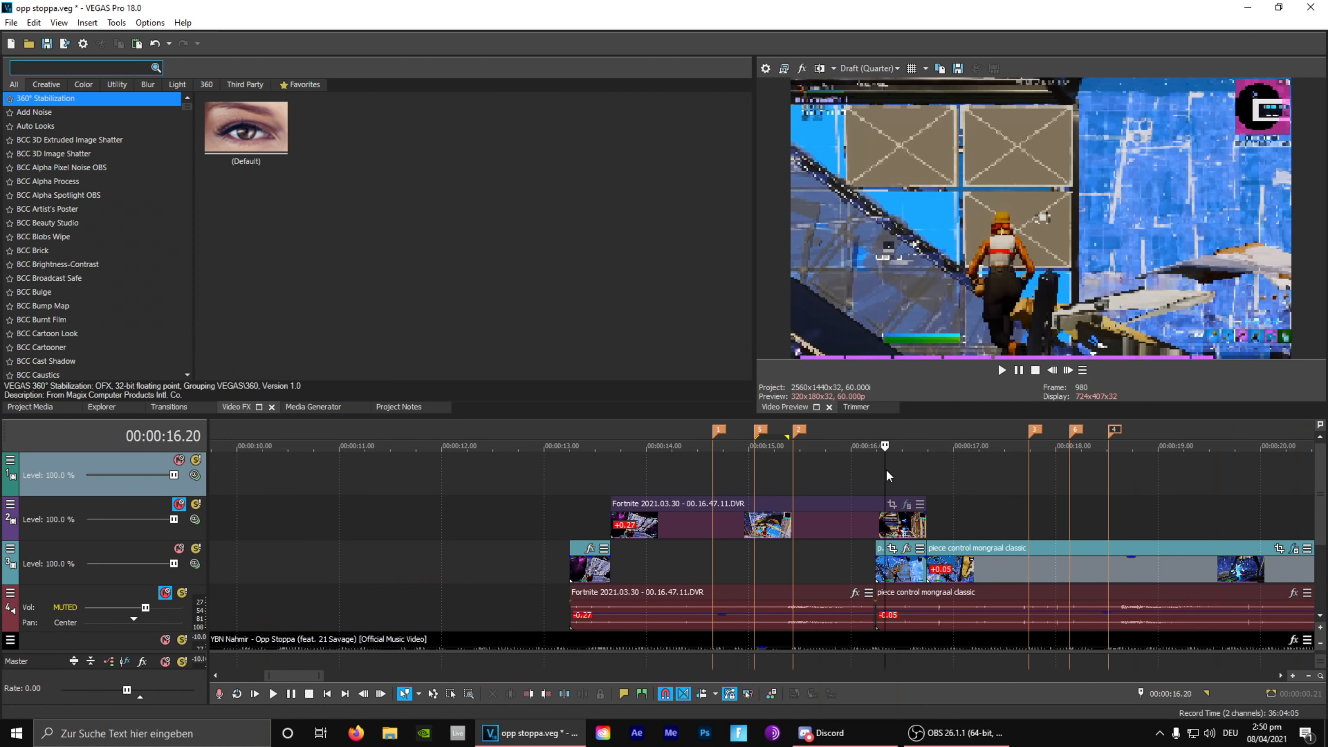
{"action": "scroll", "coordinate": [878, 473], "scroll_direction": "up", "scroll_amount": 1}
{"action": "left_click", "coordinate": [438, 505]}
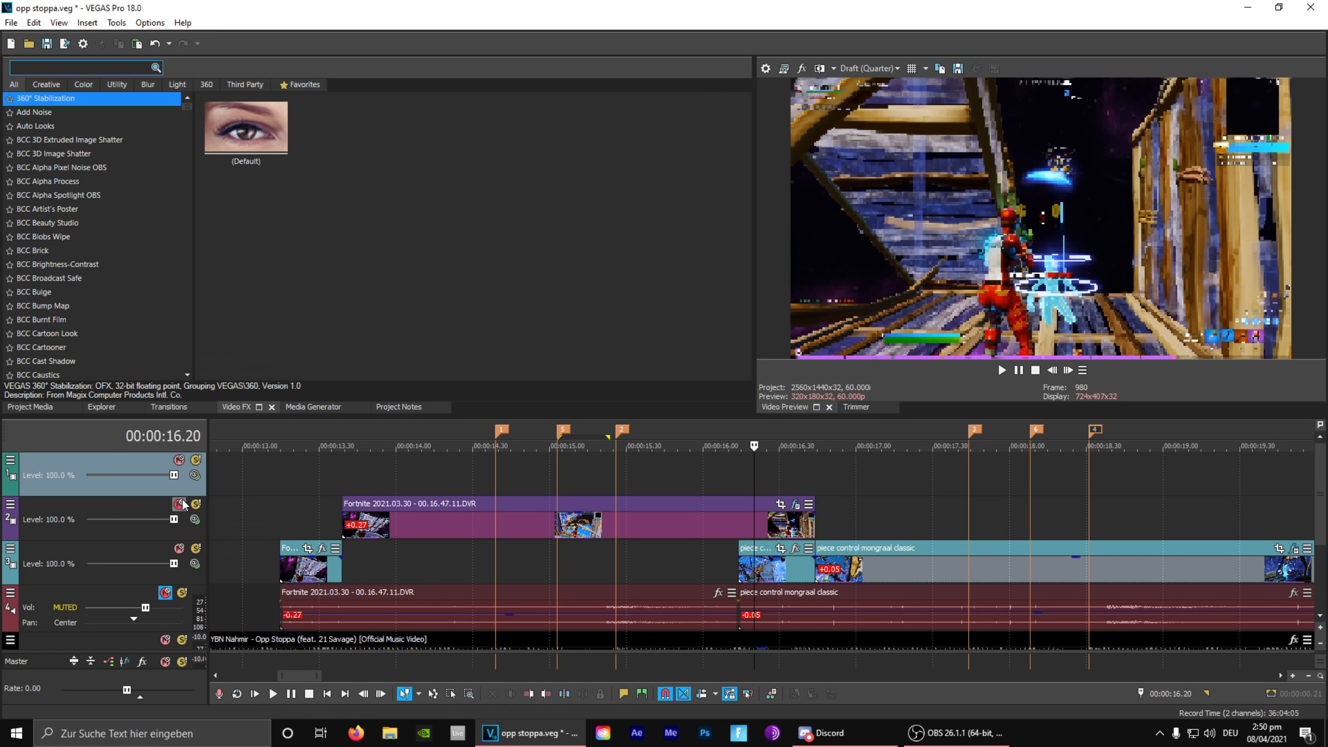